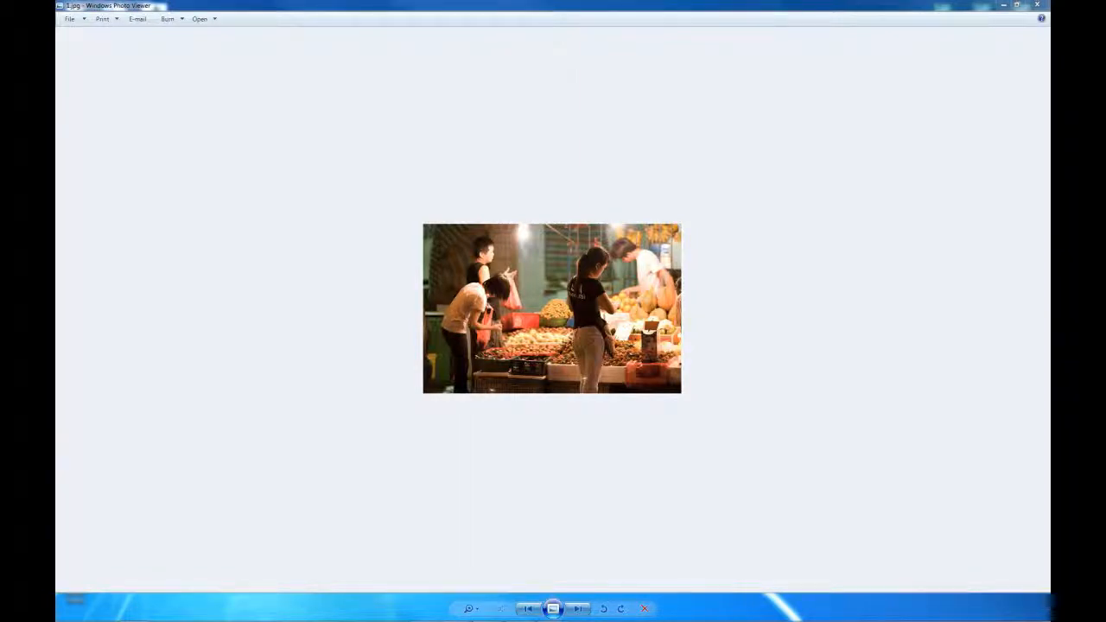
# Page through the market reference photos from 1.jpg past the persimmon photo to the fruit vendor pictures
pyautogui.click(369, 4)
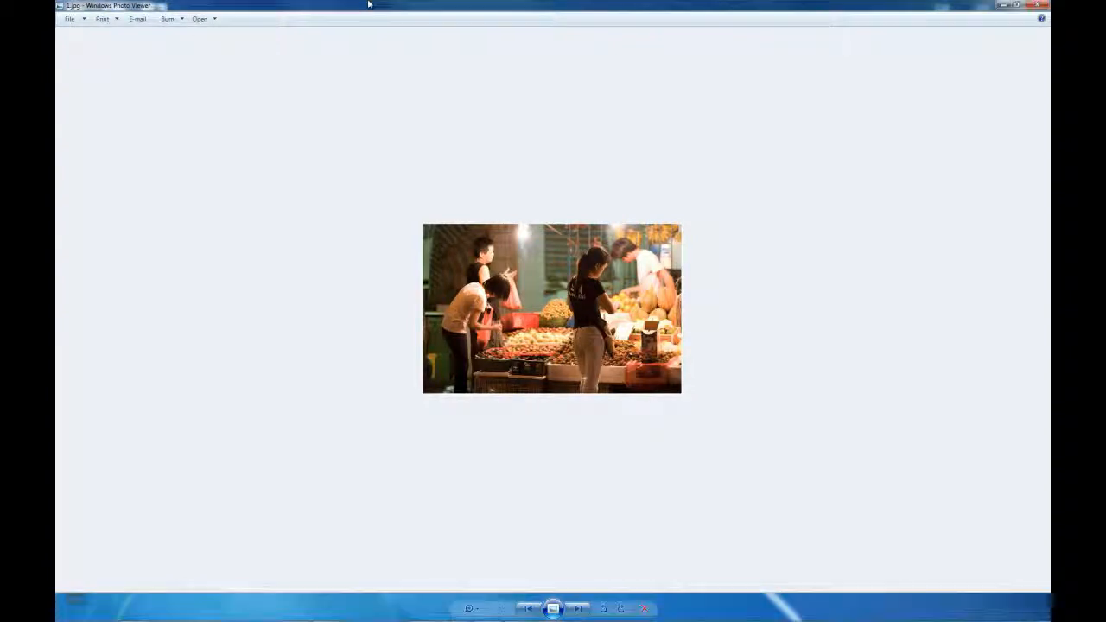
pyautogui.press('Right')
pyautogui.press('Left')
pyautogui.press('Right')
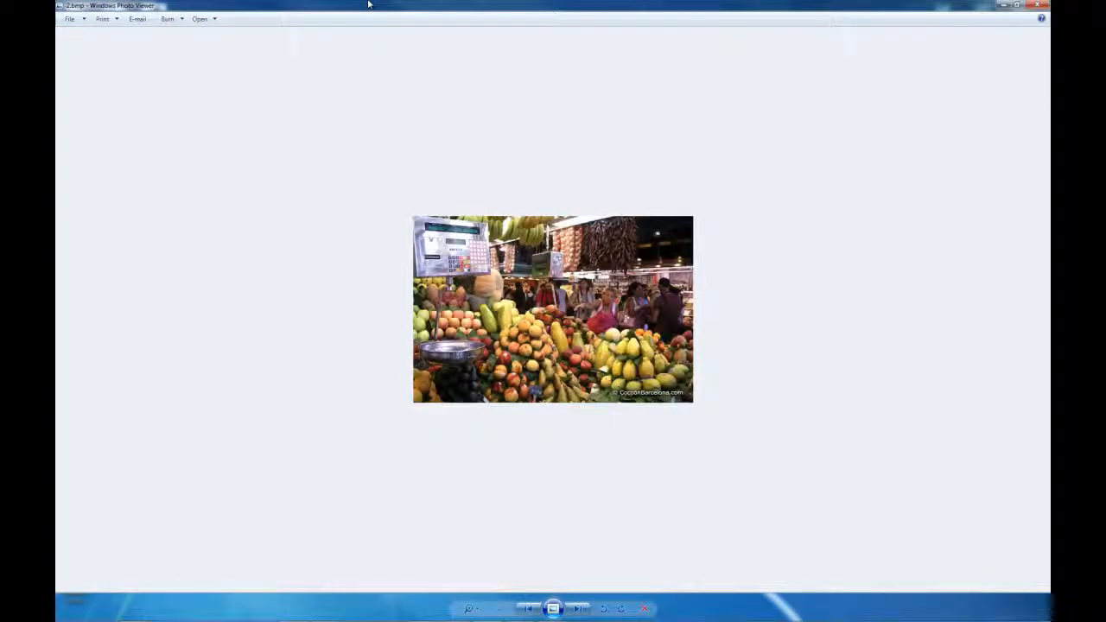
pyautogui.press('Right')
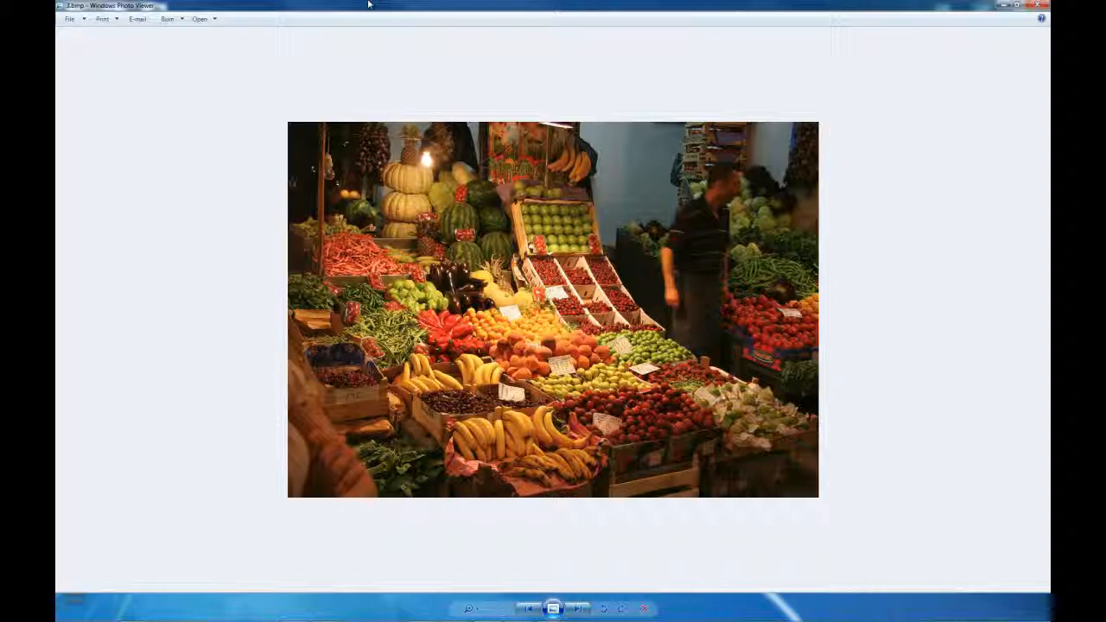
pyautogui.press('Right')
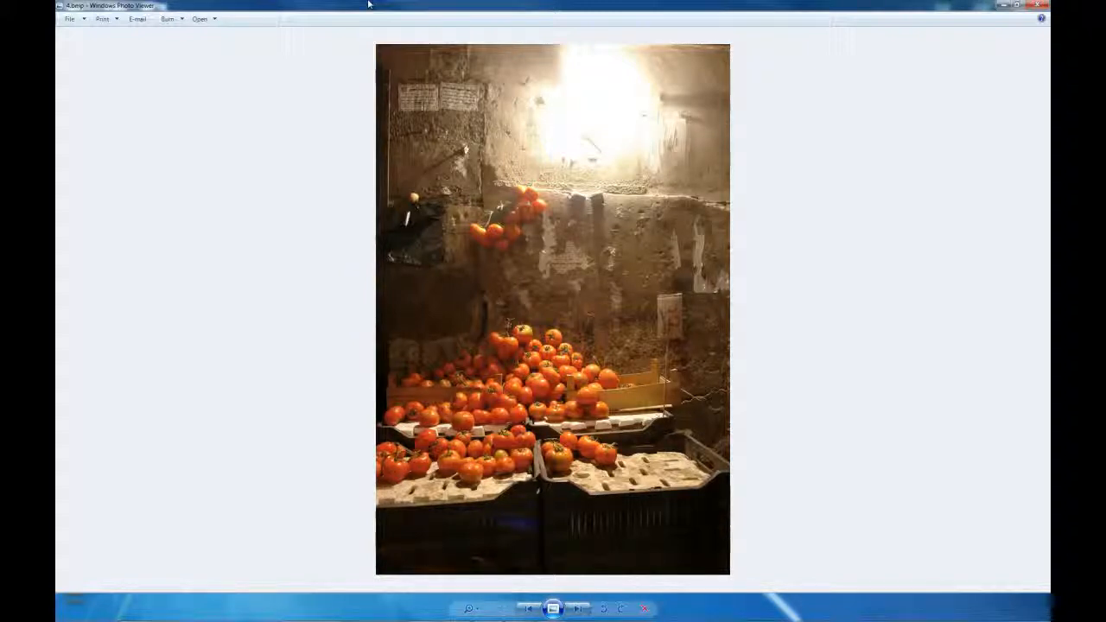
pyautogui.press('Right')
pyautogui.press('Right')
pyautogui.press('Right')
pyautogui.press('Right')
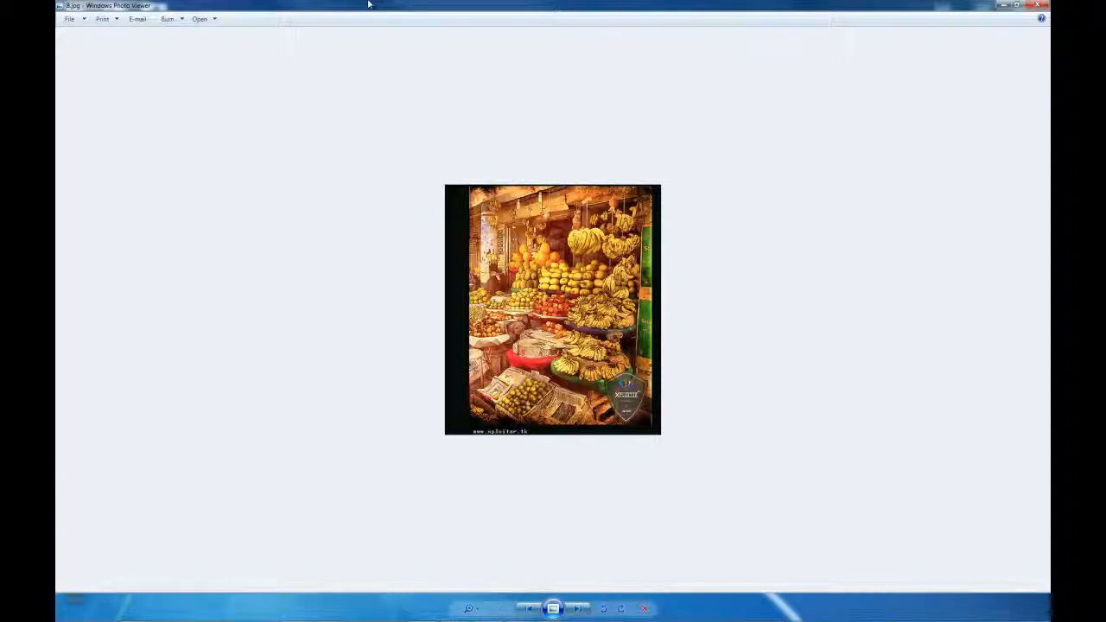
# Compare the banana stall, Dublin Fruit Market and market painting photos, ending on the banana stall (8.jpg)
pyautogui.press('Left')
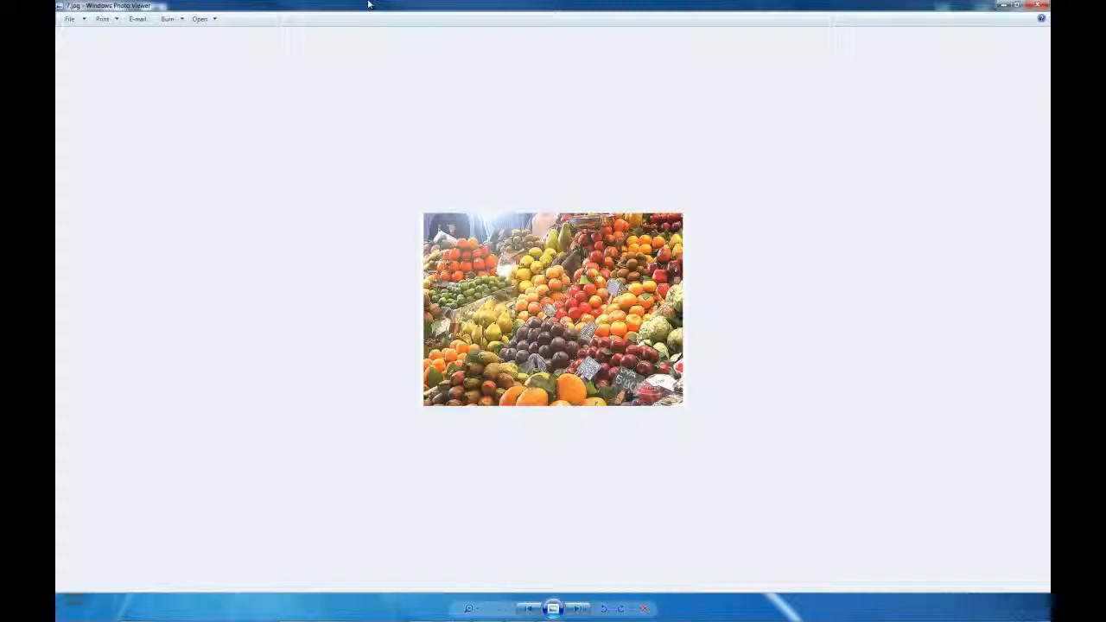
pyautogui.press('Right')
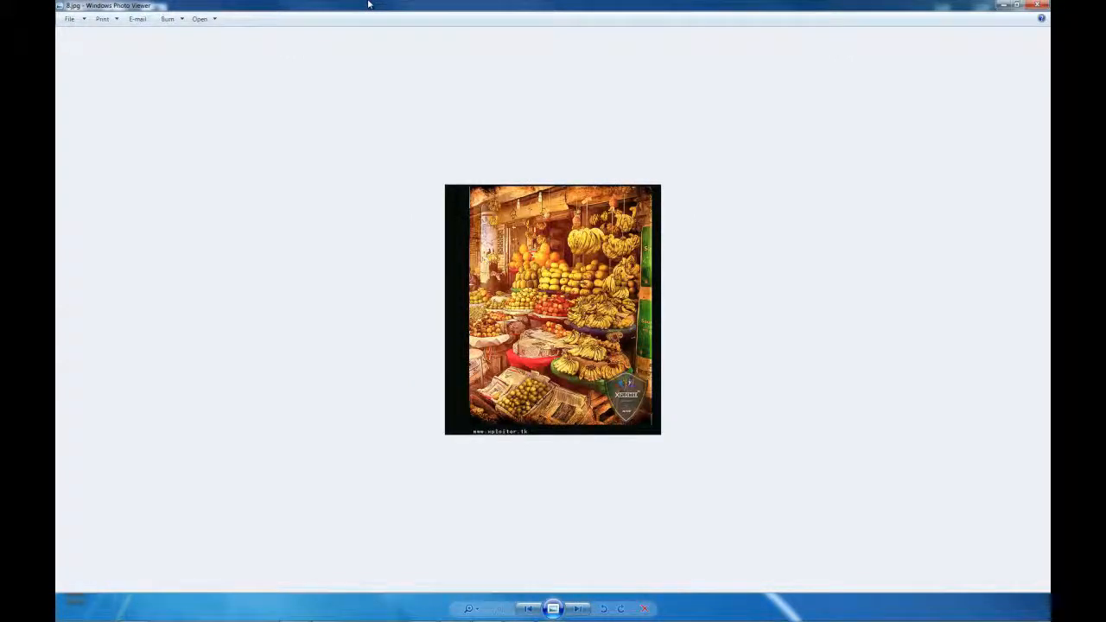
pyautogui.press('Right')
pyautogui.press('Right')
pyautogui.press('Left')
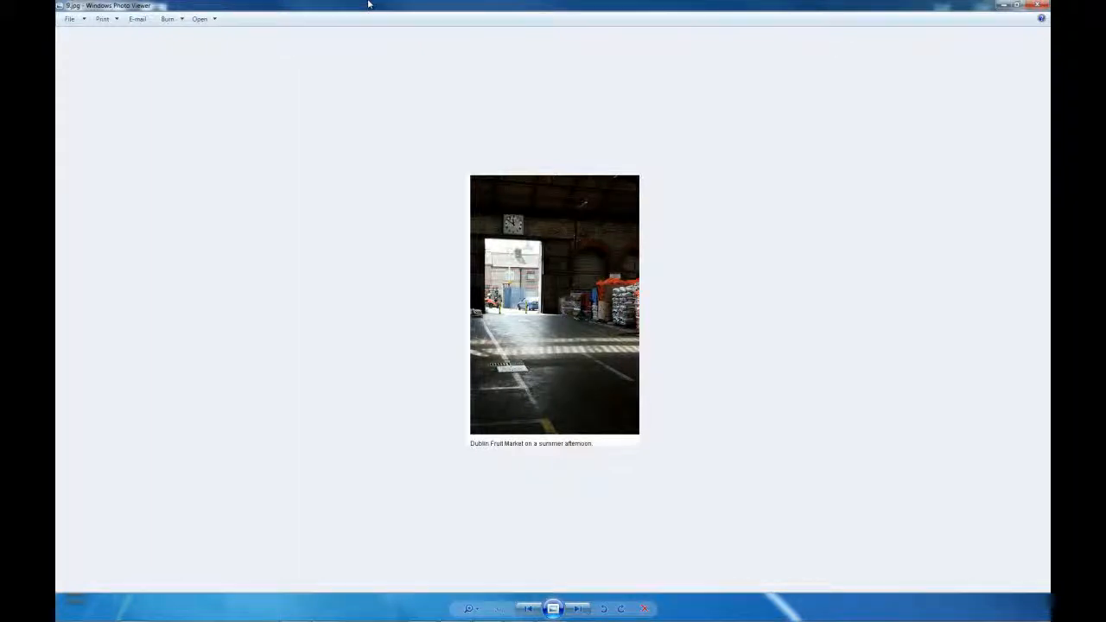
pyautogui.press('Right')
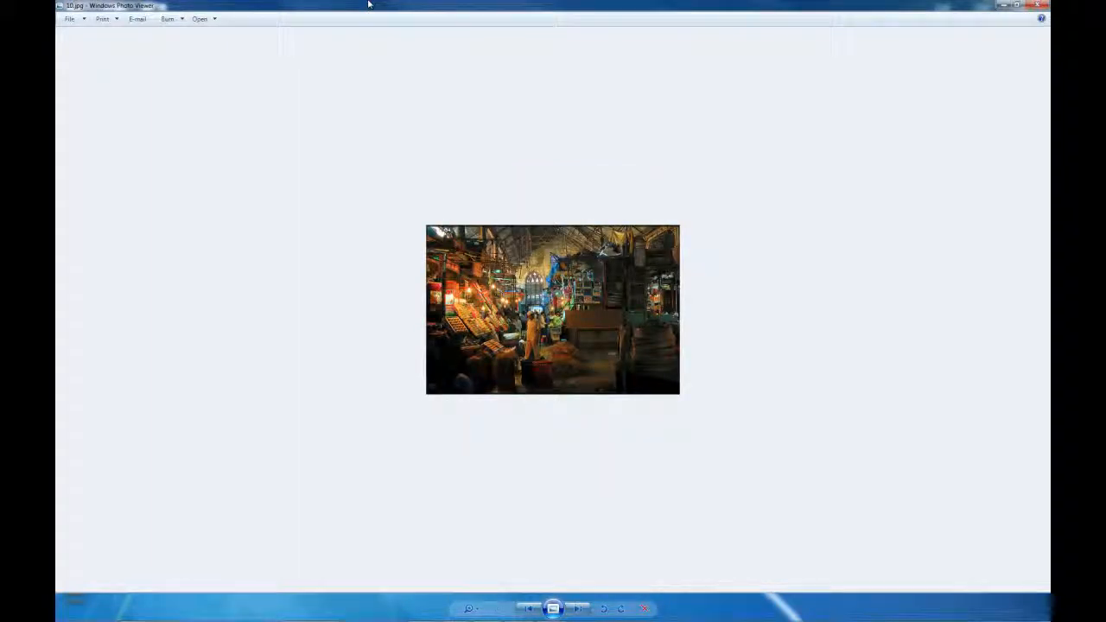
pyautogui.press('Left')
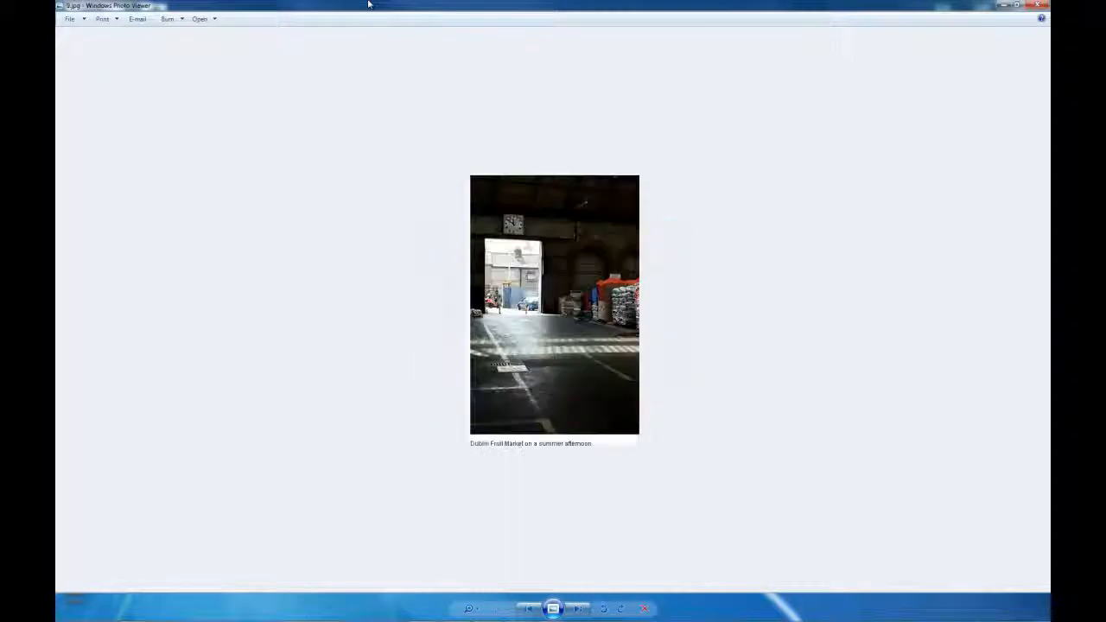
pyautogui.press('Left')
pyautogui.press('Left')
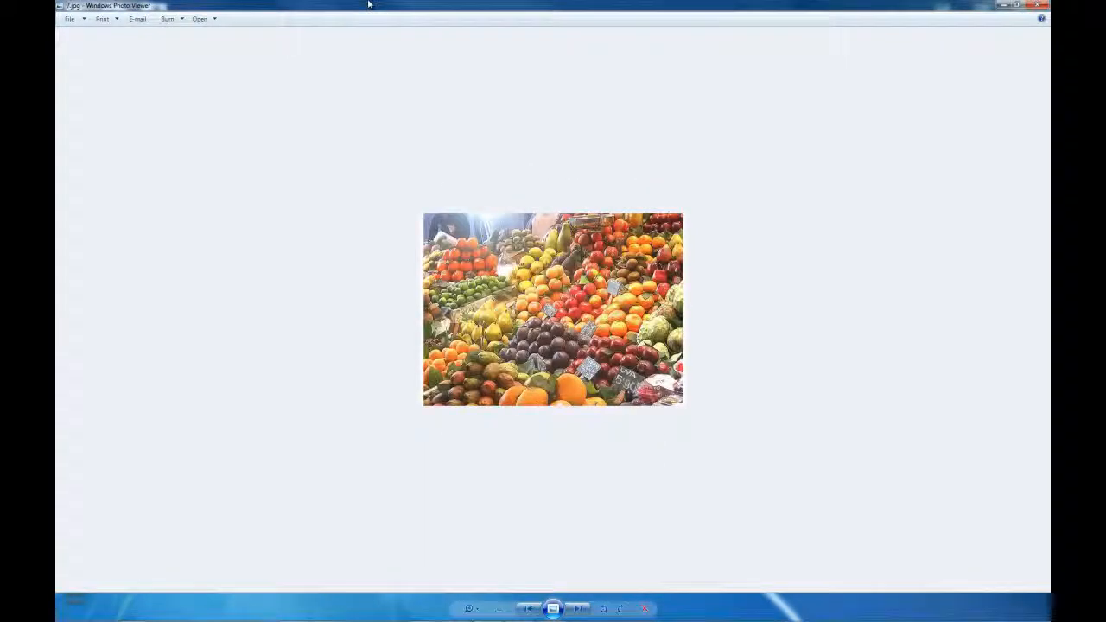
pyautogui.press('Left')
pyautogui.press('Right')
pyautogui.press('Right')
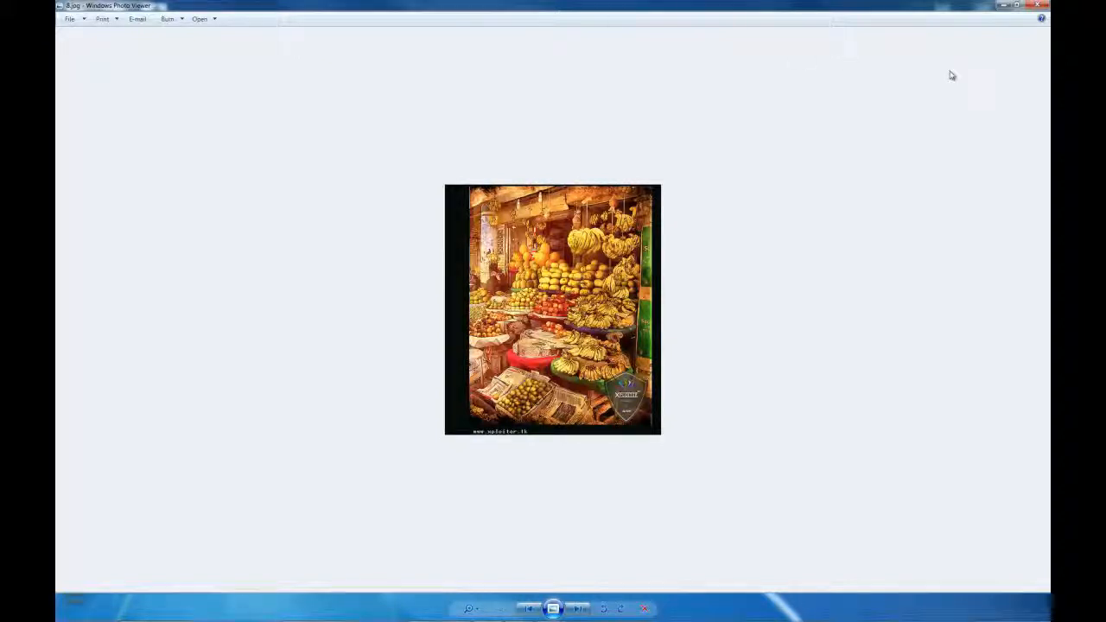
# Reopen SanJuan_Layout_1.max from recent files, orbit up toward the roof, then bring back the banana stall photo
pyautogui.click(1003, 5)
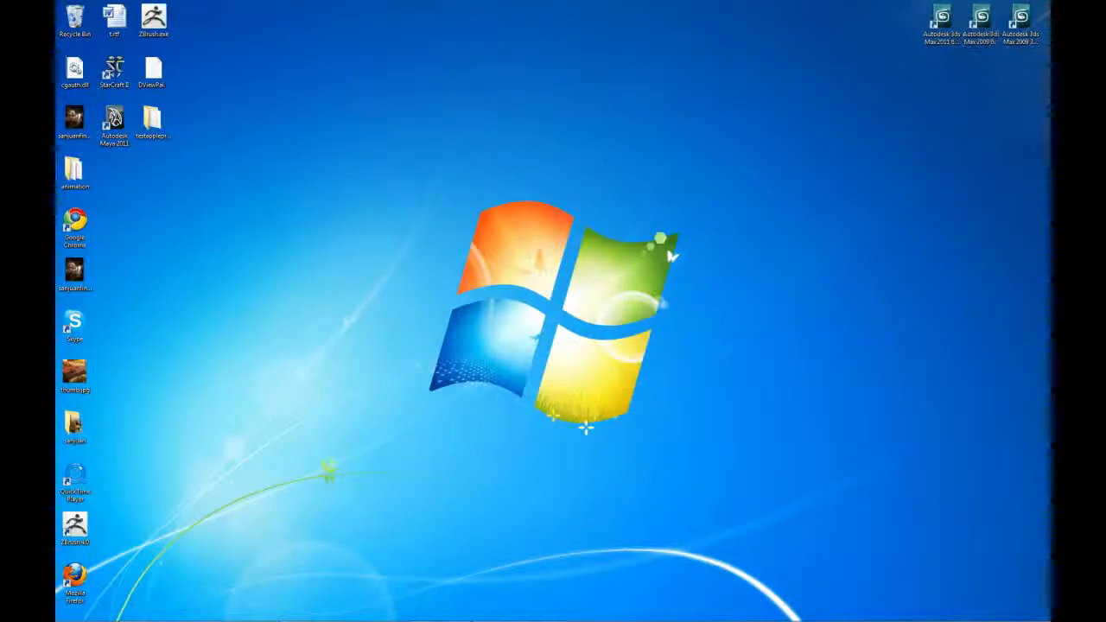
pyautogui.click(517, 612)
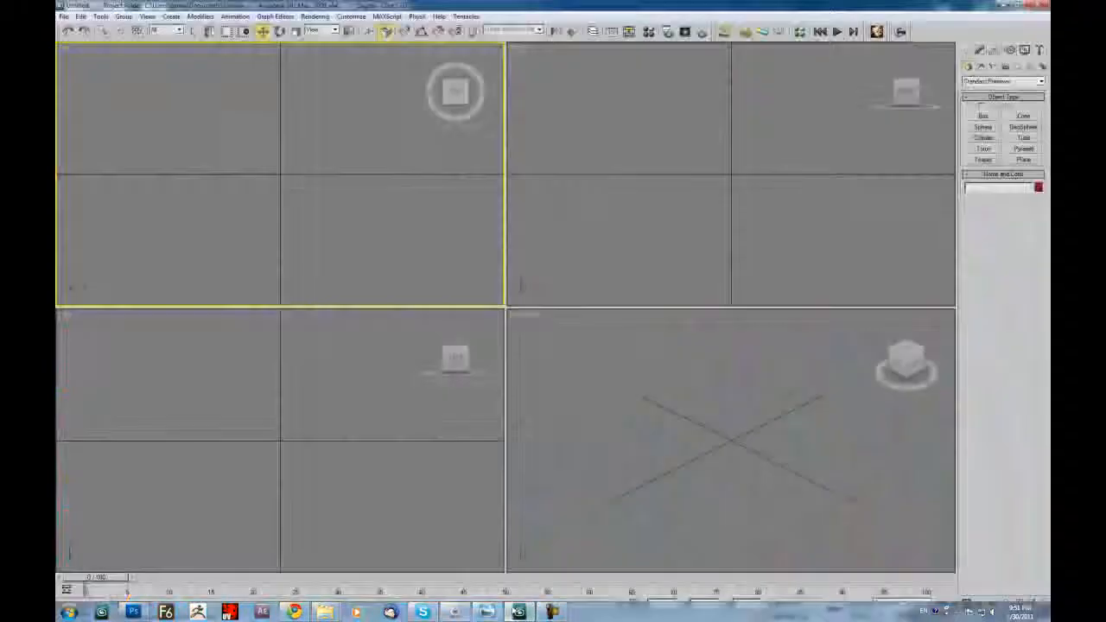
pyautogui.click(64, 17)
pyautogui.moveTo(95, 85)
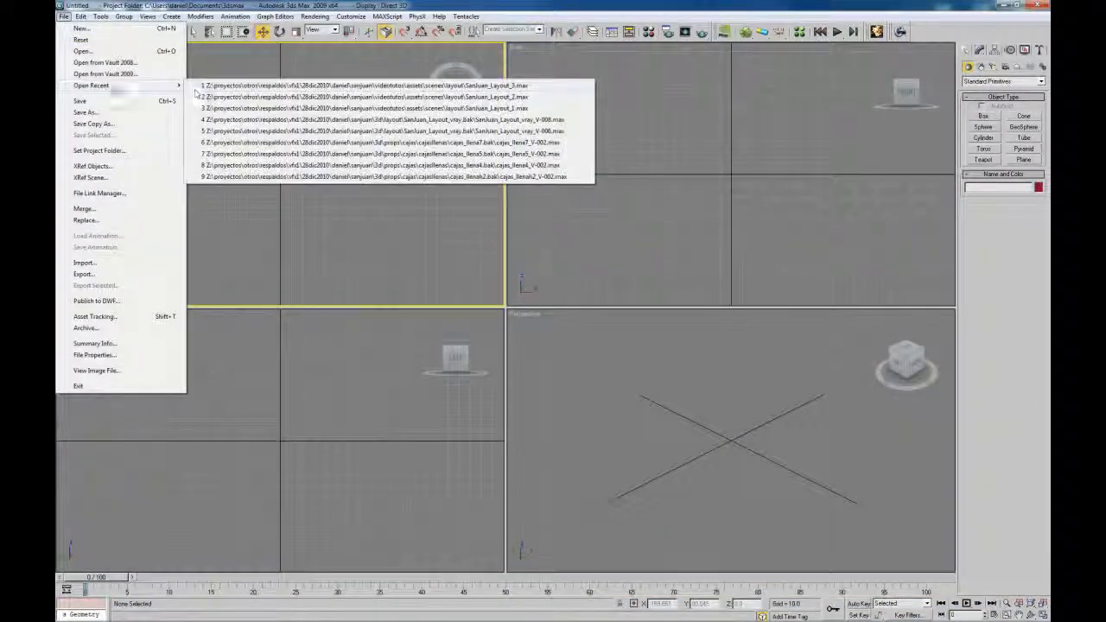
pyautogui.click(466, 108)
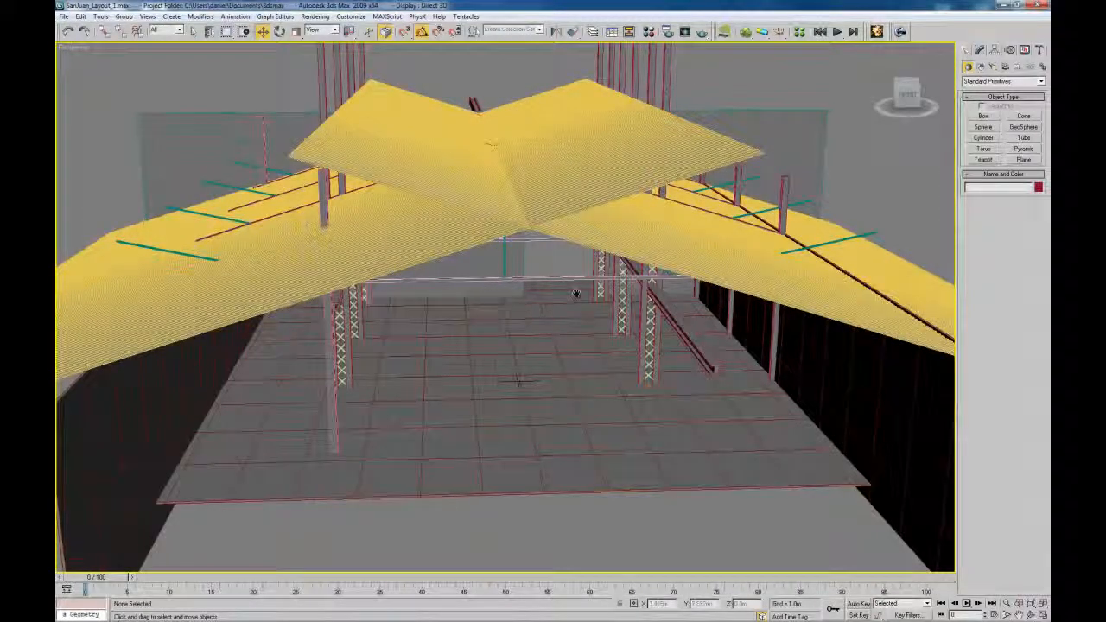
pyautogui.keyDown('alt'); pyautogui.moveTo(575, 292); pyautogui.dragTo(565, 319, button='middle'); pyautogui.keyUp('alt')
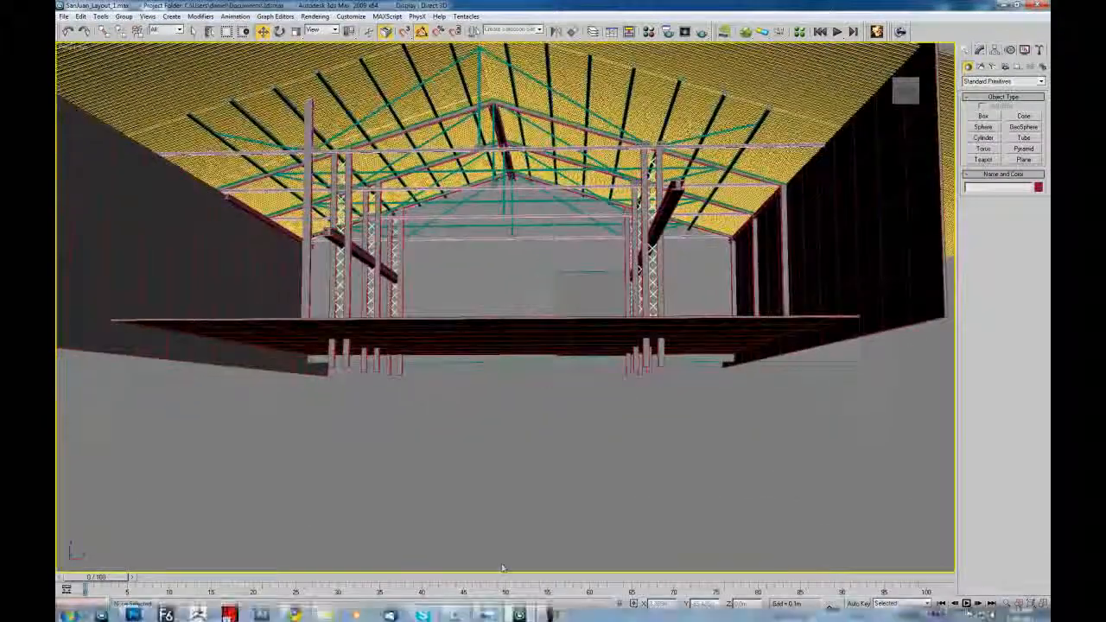
pyautogui.click(487, 612)
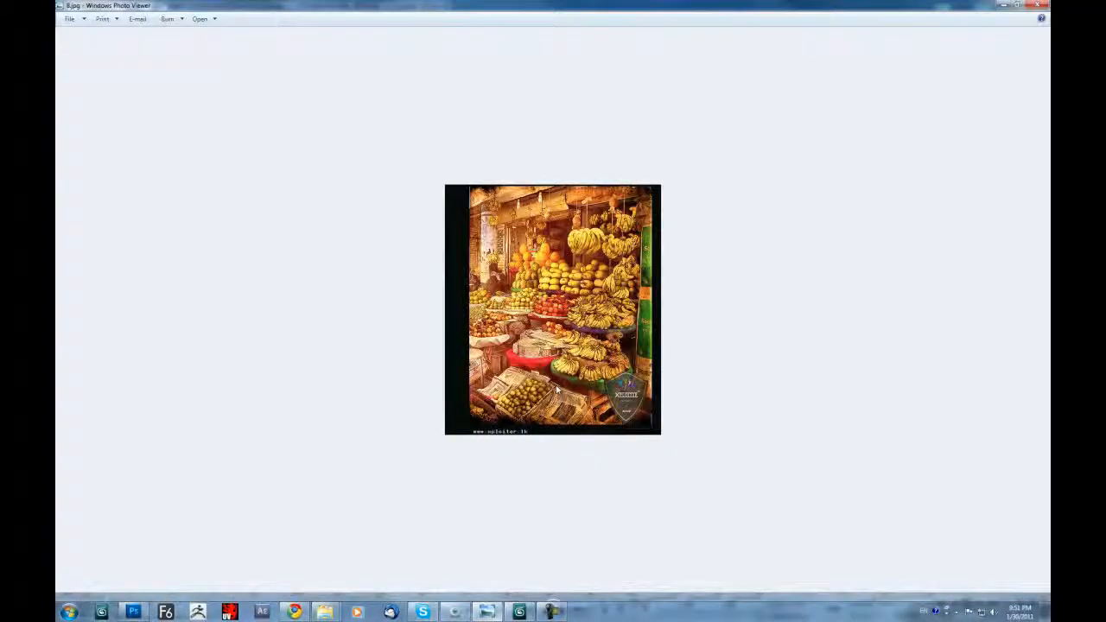
# Advance to the Dublin Fruit Market photo (9.jpg), then minimize Photo Viewer
pyautogui.press('Left')
pyautogui.press('Left')
pyautogui.press('Right')
pyautogui.press('Right')
pyautogui.press('Right')
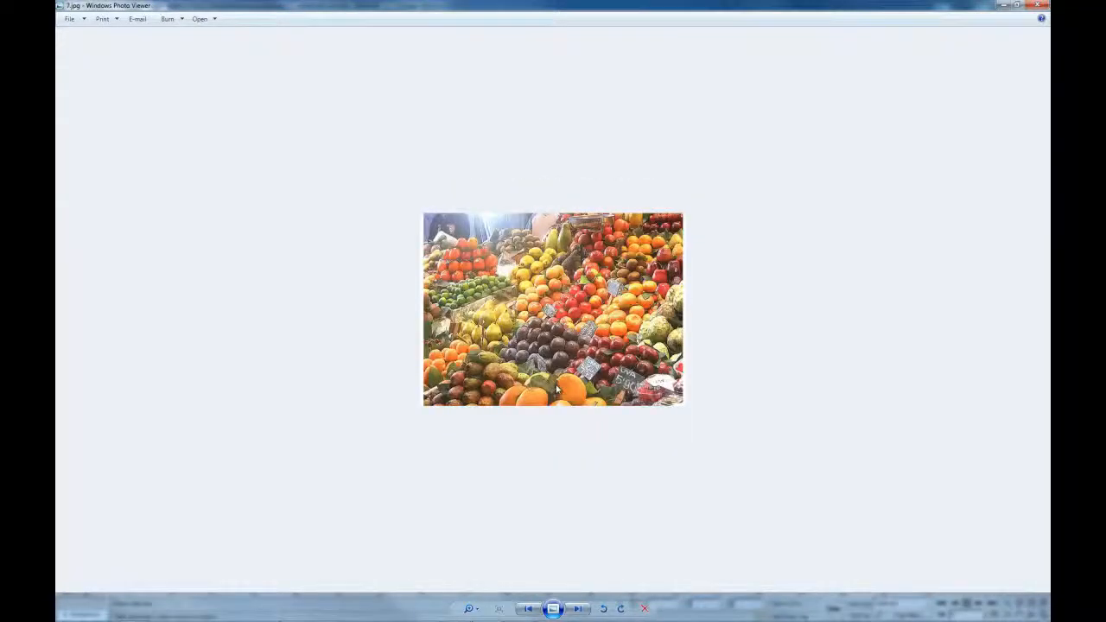
pyautogui.press('Right')
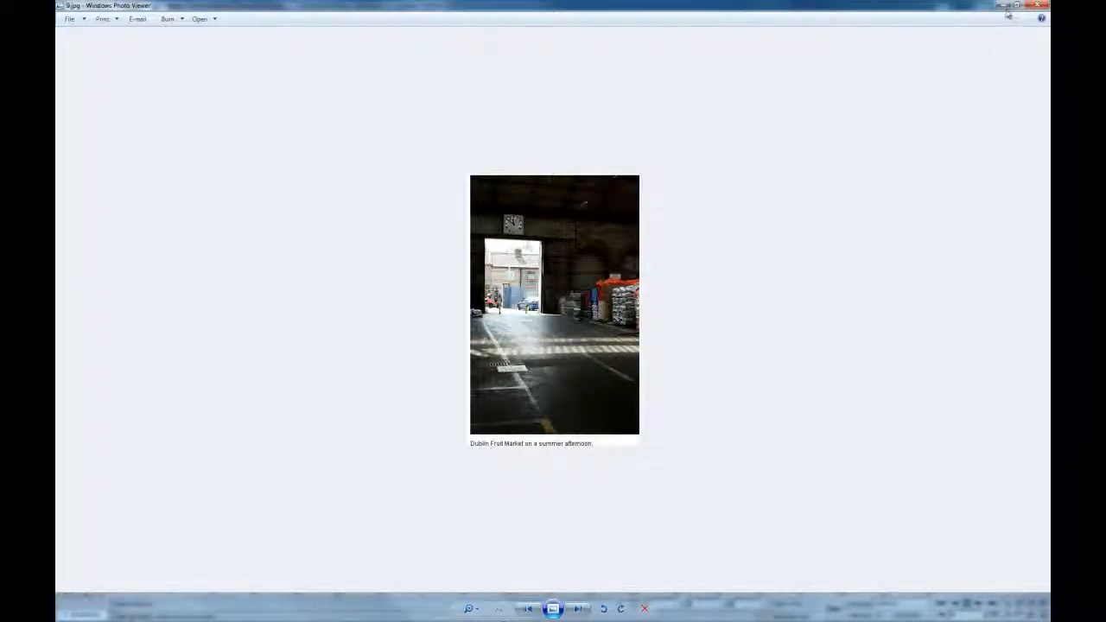
pyautogui.click(1004, 6)
# Orbit over the warehouse and zoom to the floor slab Box001 and cross-brace Box139
pyautogui.keyDown('alt'); pyautogui.moveTo(591, 244); pyautogui.dragTo(566, 303, button='middle'); pyautogui.keyUp('alt')
pyautogui.scroll(5, 560, 328)
pyautogui.scroll(-3, 576, 297)
pyautogui.scroll(-3, 577, 298)
pyautogui.moveTo(463, 300); pyautogui.dragTo(463, 147, button='middle')
pyautogui.scroll(-3, 586, 334)
pyautogui.click(541, 356)
pyautogui.press('z')
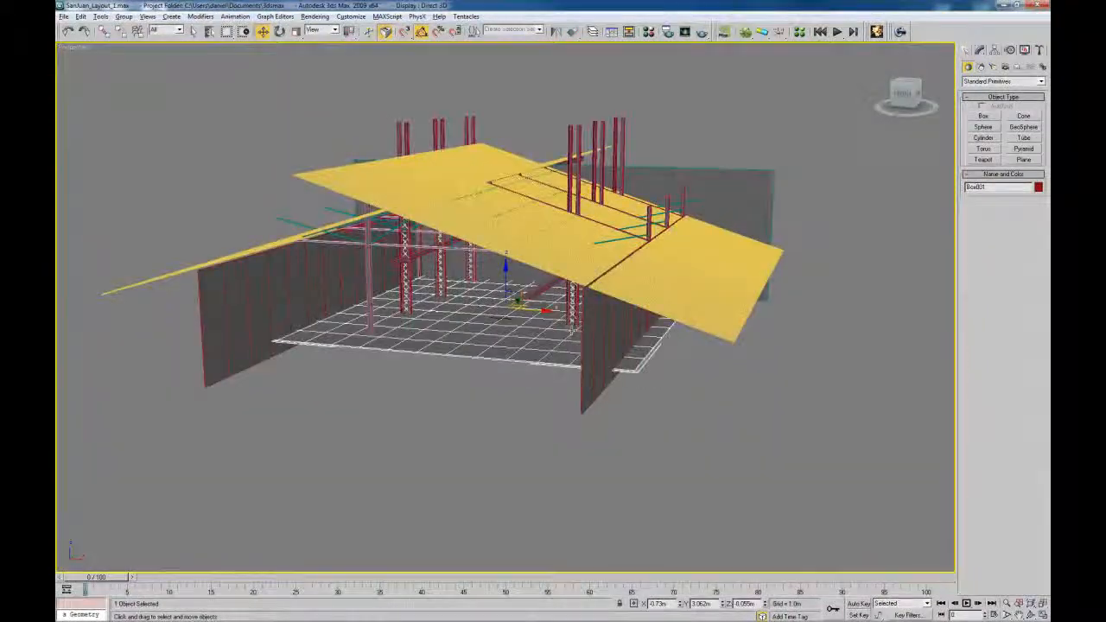
pyautogui.click(578, 382)
pyautogui.keyDown('alt'); pyautogui.moveTo(570, 344); pyautogui.dragTo(587, 246, button='middle'); pyautogui.keyUp('alt')
pyautogui.click(585, 244)
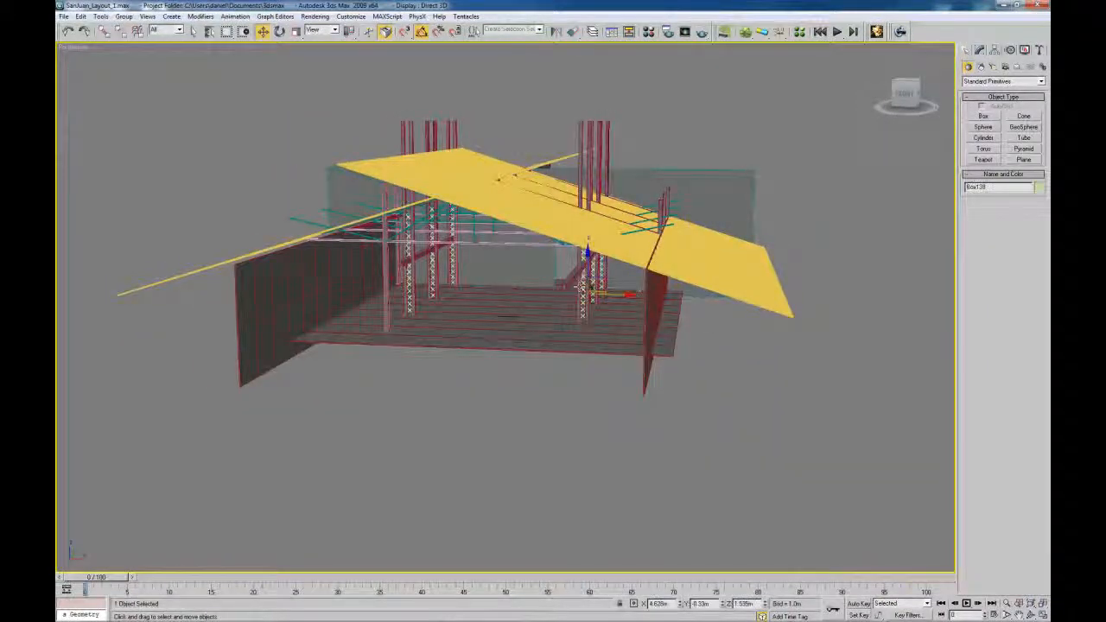
pyautogui.press('z')
# Orbit around column Line49 and bracket plate Line32 to inspect the X lattices
pyautogui.keyDown('alt'); pyautogui.moveTo(560, 337); pyautogui.dragTo(639, 330, button='middle'); pyautogui.keyUp('alt')
pyautogui.scroll(-4, 672, 338)
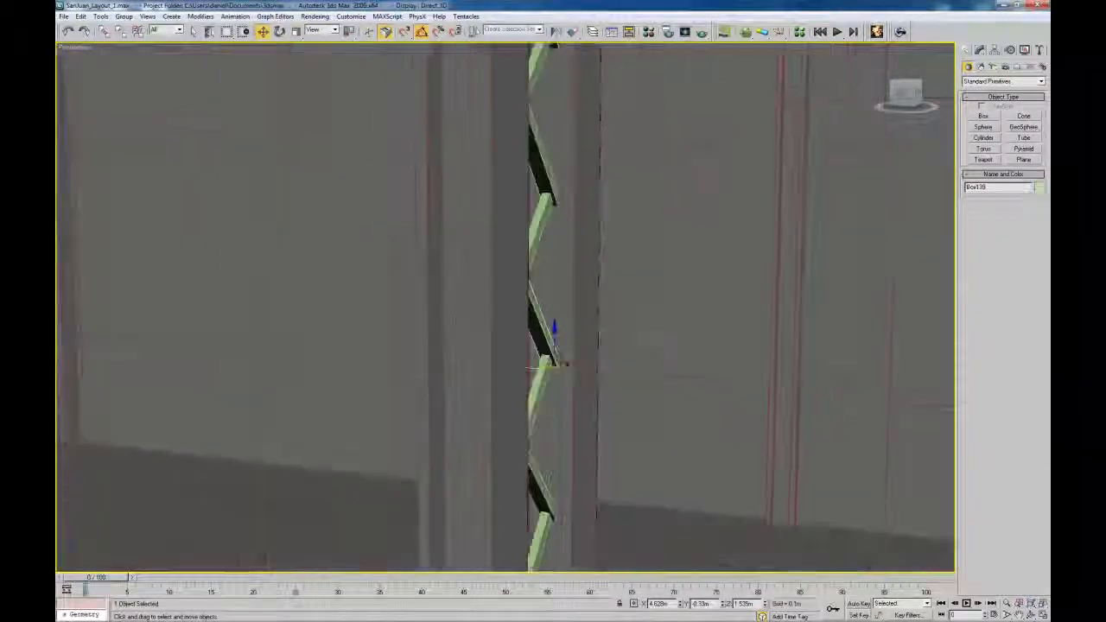
pyautogui.keyDown('alt'); pyautogui.moveTo(565, 366); pyautogui.dragTo(701, 328, button='middle'); pyautogui.keyUp('alt')
pyautogui.scroll(-5, 624, 334)
pyautogui.scroll(-5, 625, 335)
pyautogui.click(527, 295)
pyautogui.click(526, 295)
pyautogui.keyDown('alt'); pyautogui.moveTo(527, 294); pyautogui.dragTo(566, 289, button='middle'); pyautogui.keyUp('alt')
pyautogui.scroll(6, 566, 289)
pyautogui.moveTo(454, 402); pyautogui.dragTo(499, 372, button='middle')
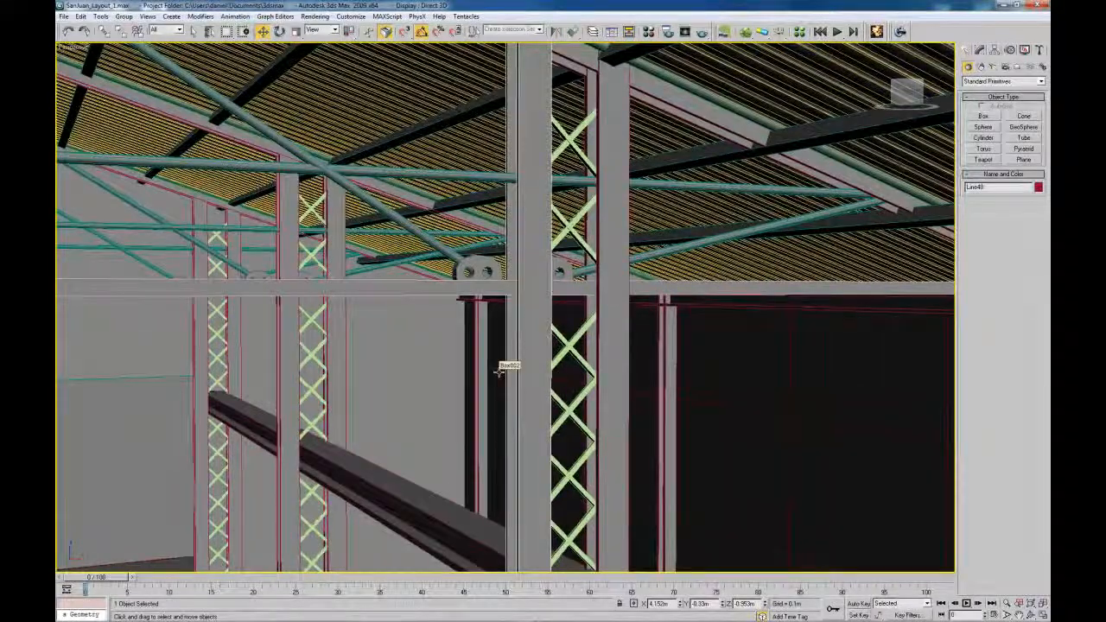
pyautogui.click(478, 264)
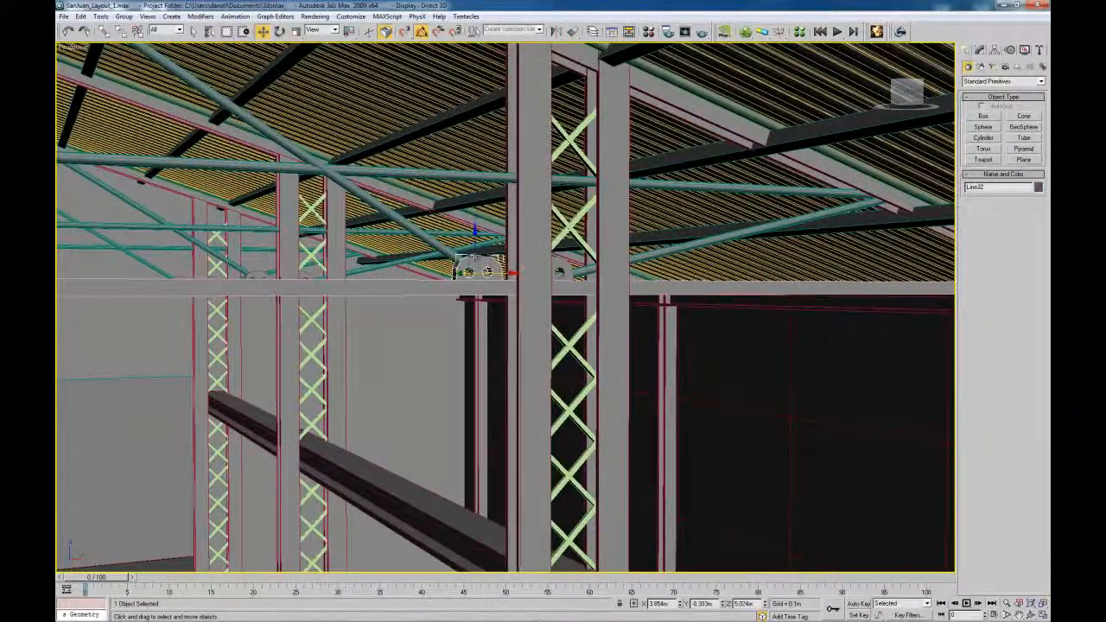
pyautogui.press('z')
pyautogui.keyDown('alt'); pyautogui.moveTo(478, 266); pyautogui.dragTo(452, 360, button='middle'); pyautogui.keyUp('alt')
pyautogui.scroll(-4, 452, 360)
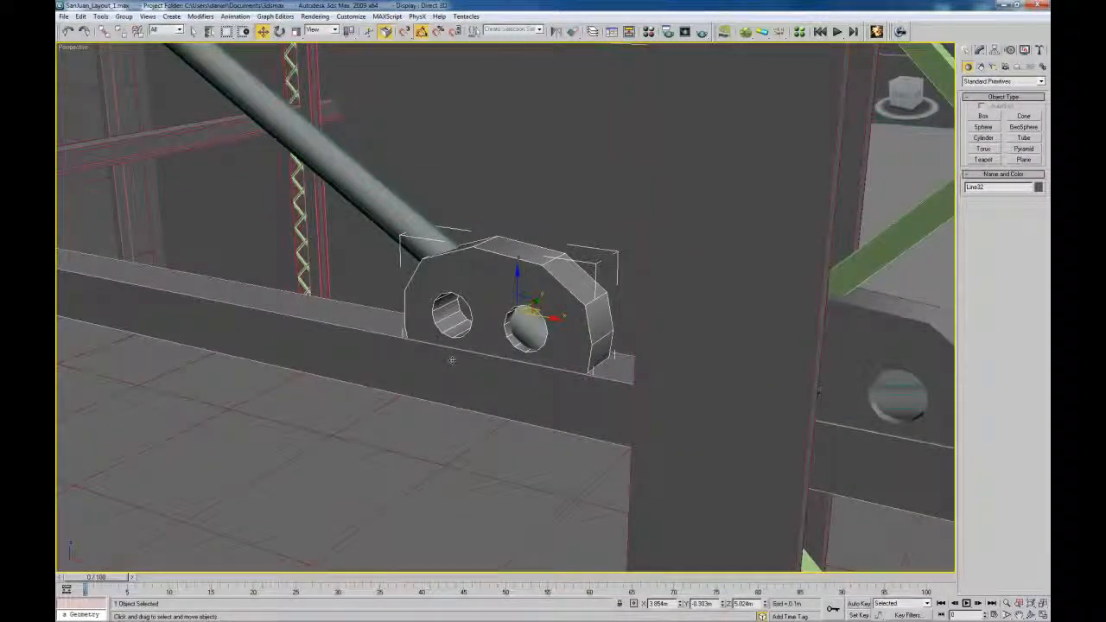
# Pan across the hall interior and pull out until the whole warehouse is visible
pyautogui.moveTo(486, 380); pyautogui.dragTo(573, 343, button='middle')
pyautogui.scroll(-4, 519, 333)
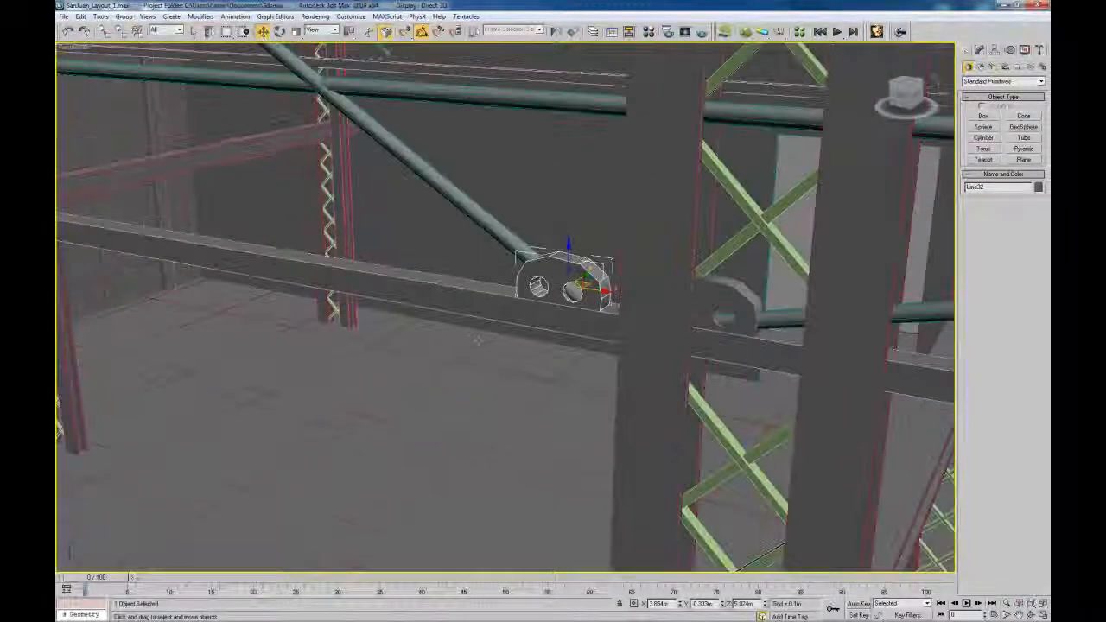
pyautogui.moveTo(479, 341); pyautogui.dragTo(380, 177, button='middle')
pyautogui.scroll(-5, 588, 321)
pyautogui.moveTo(657, 323); pyautogui.dragTo(530, 282, button='middle')
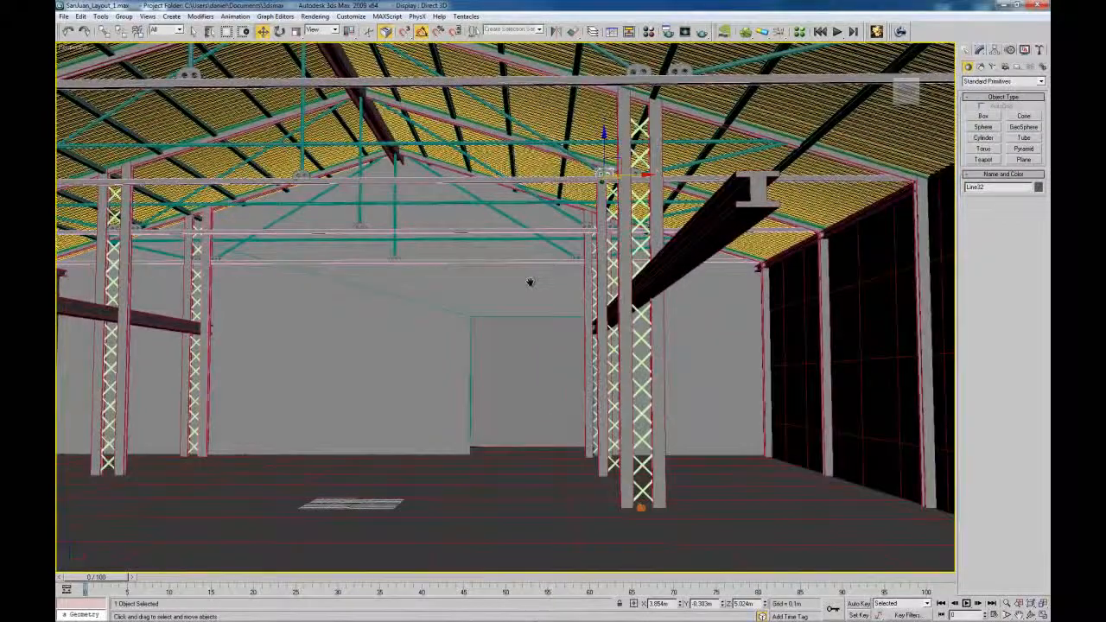
pyautogui.moveTo(475, 314); pyautogui.dragTo(529, 314, button='middle')
pyautogui.moveTo(430, 231); pyautogui.dragTo(488, 271, button='middle')
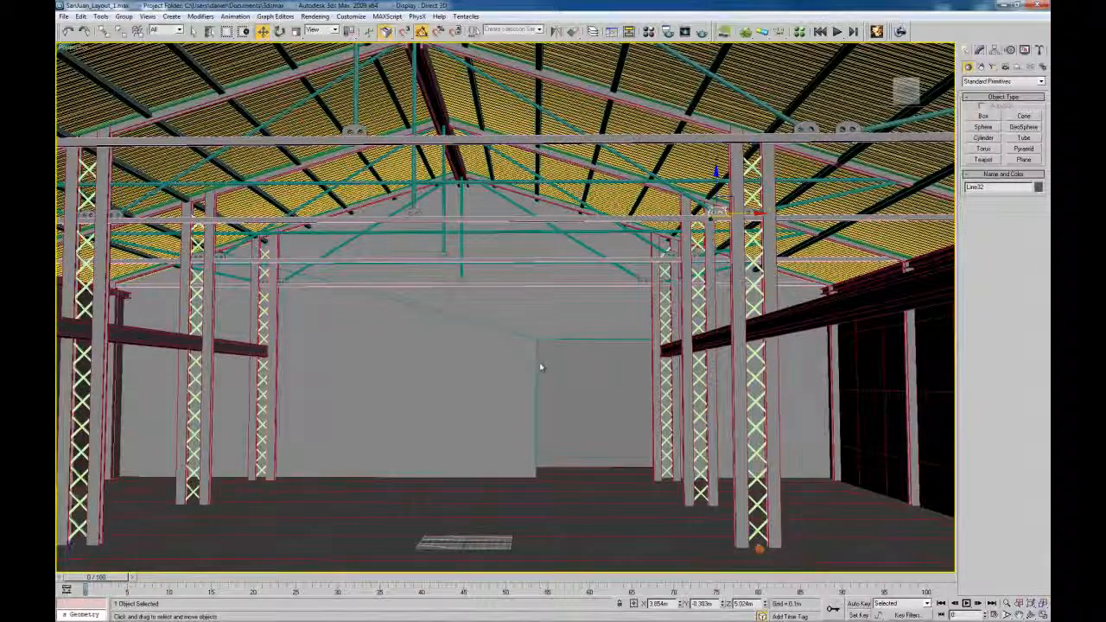
pyautogui.scroll(8, 562, 323)
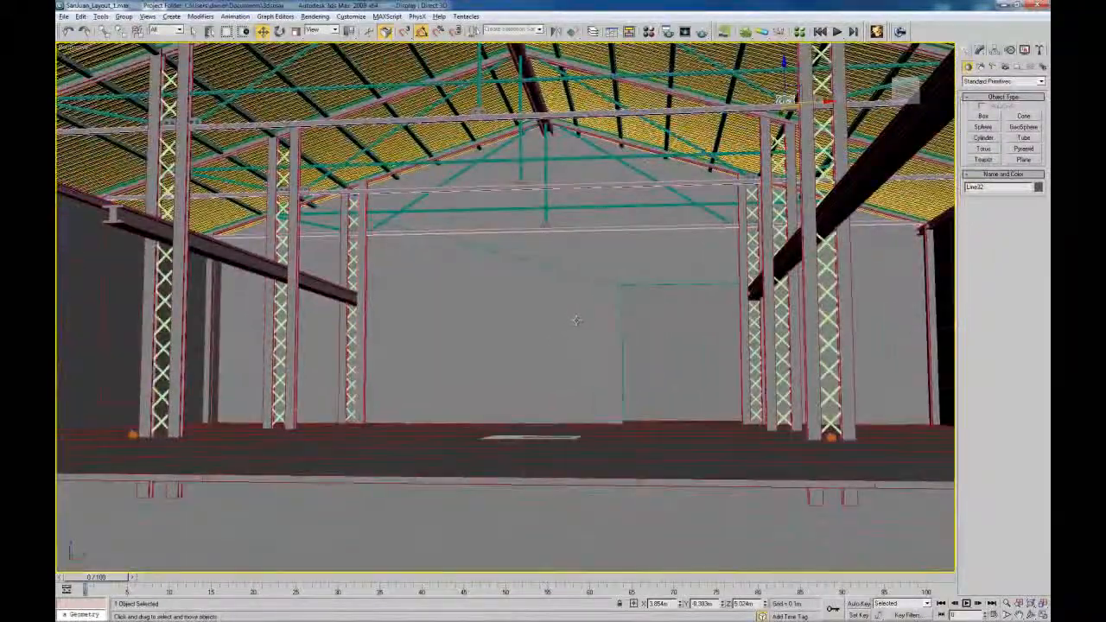
pyautogui.keyDown('alt'); pyautogui.moveTo(576, 320); pyautogui.dragTo(468, 344, button='middle'); pyautogui.keyUp('alt')
pyautogui.scroll(-8, 542, 340)
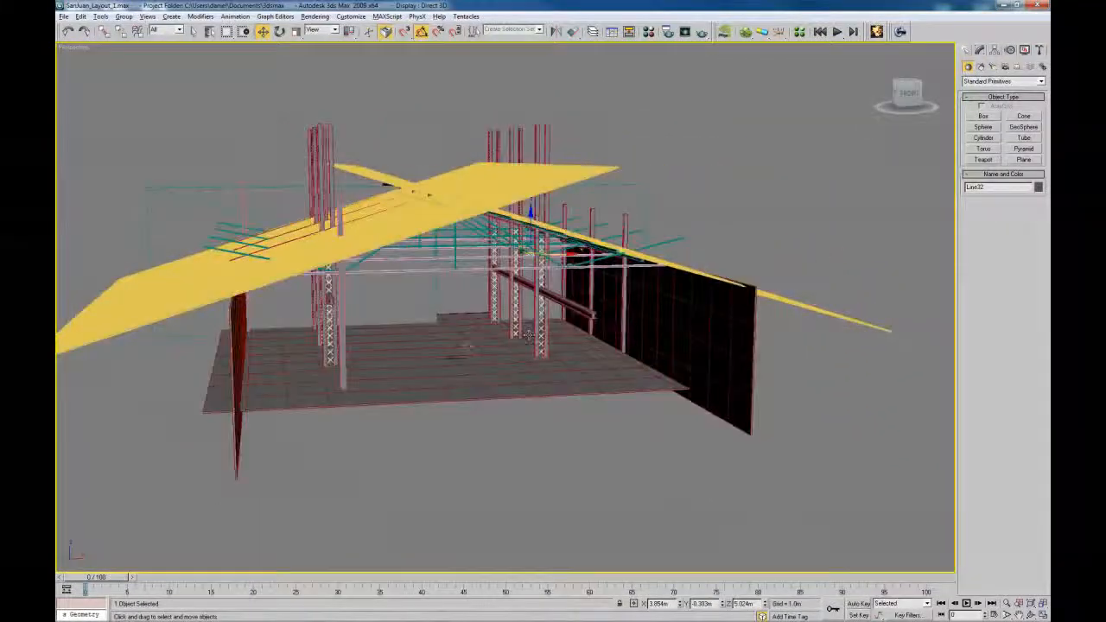
# Select floor slab Box001 and frame an eye-level interior view facing the back wall doorway
pyautogui.click(467, 344)
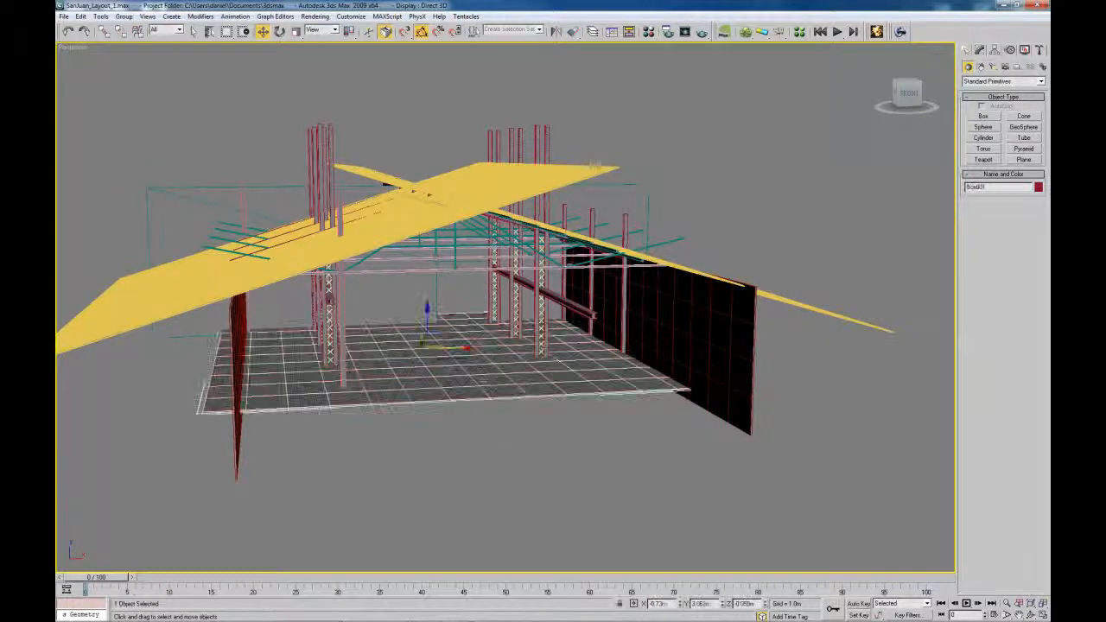
pyautogui.keyDown('alt'); pyautogui.moveTo(507, 439); pyautogui.dragTo(536, 279, button='middle'); pyautogui.keyUp('alt')
pyautogui.scroll(6, 519, 432)
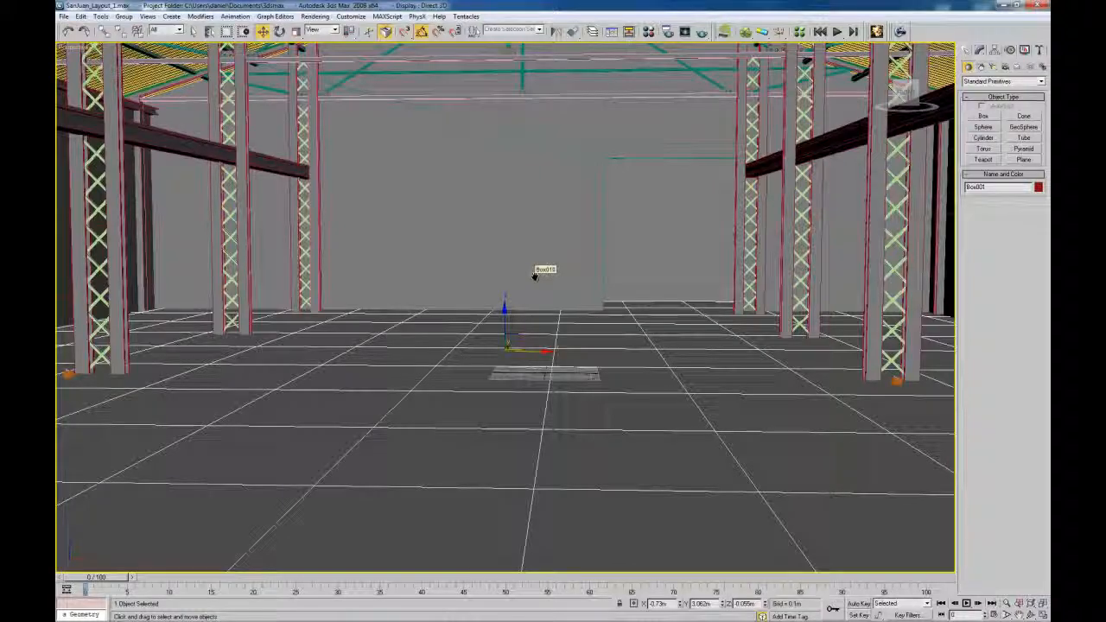
pyautogui.moveTo(535, 276); pyautogui.dragTo(566, 337, button='middle')
pyautogui.moveTo(521, 306); pyautogui.dragTo(464, 306, button='middle')
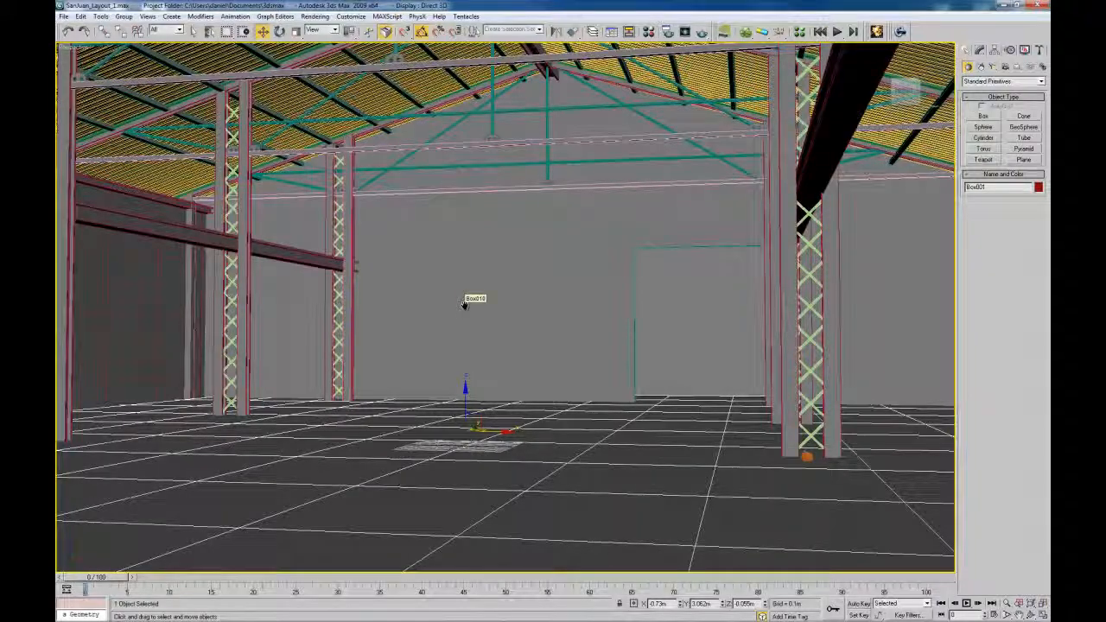
pyautogui.moveTo(464, 306)
pyautogui.keyDown('alt'); pyautogui.mouseDown(button='middle')
pyautogui.moveTo(562, 309)
pyautogui.moveTo(467, 303)
pyautogui.mouseUp(button='middle'); pyautogui.keyUp('alt')
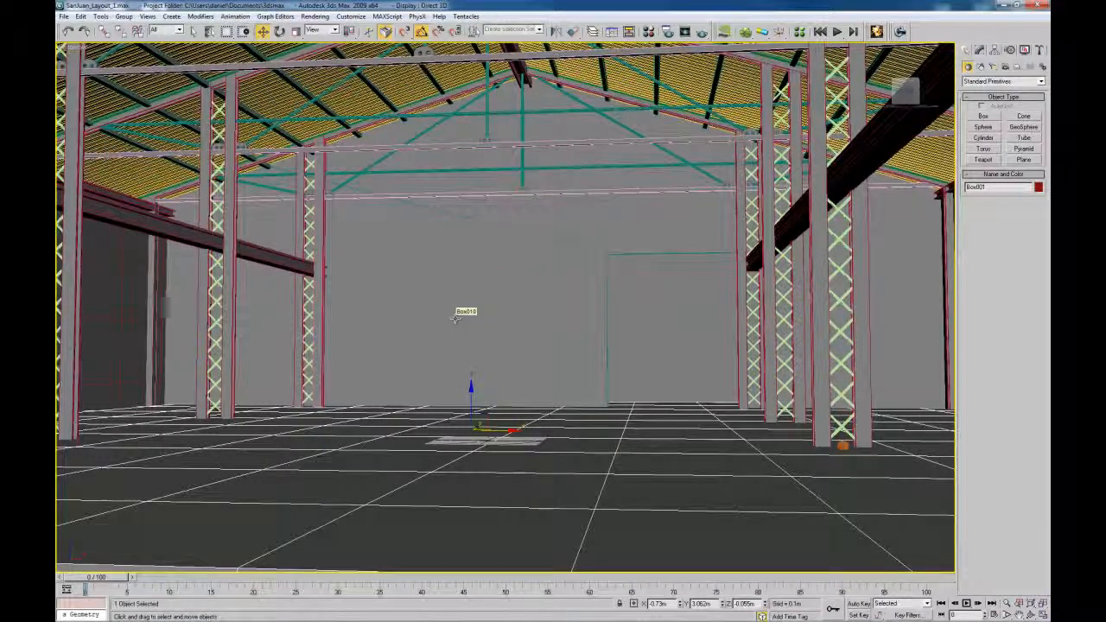
pyautogui.moveTo(556, 325)
pyautogui.mouseDown(button='middle')
pyautogui.moveTo(524, 309)
pyautogui.moveTo(547, 344)
pyautogui.moveTo(571, 350)
pyautogui.mouseUp(button='middle')
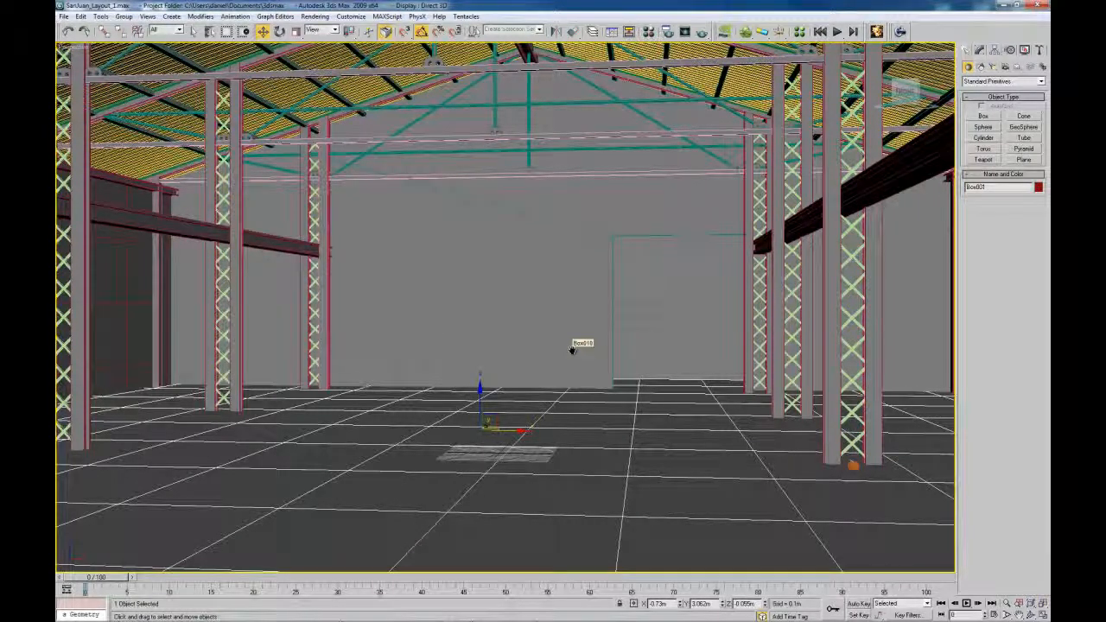
pyautogui.moveTo(576, 350); pyautogui.dragTo(547, 341, button='middle')
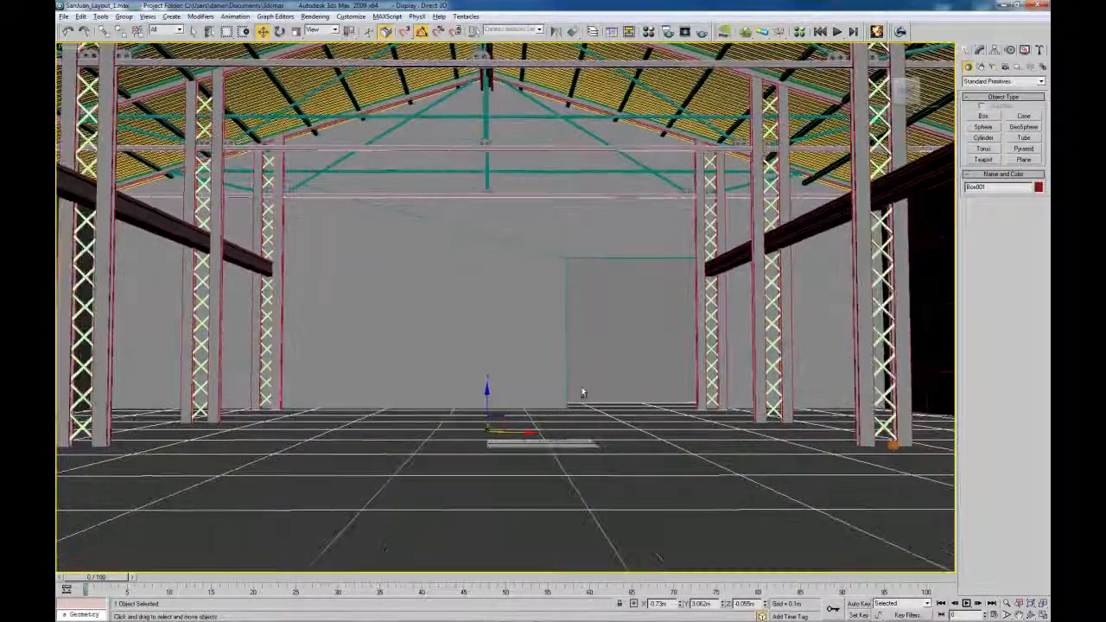
pyautogui.scroll(5, 583, 390)
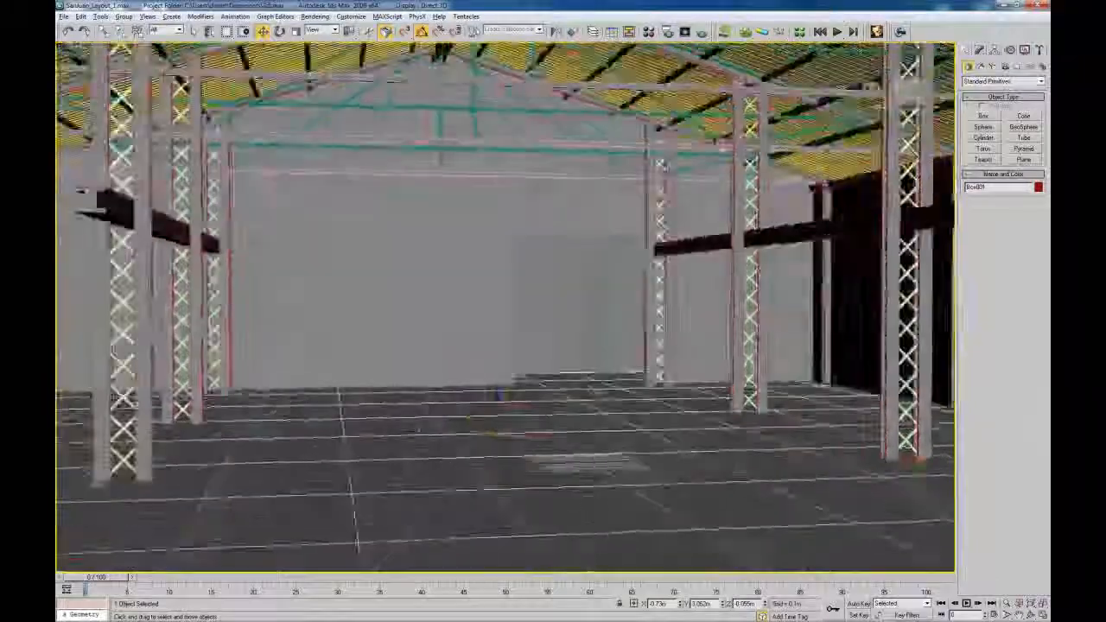
pyautogui.keyDown('alt'); pyautogui.moveTo(583, 390); pyautogui.dragTo(500, 365, button='middle'); pyautogui.keyUp('alt')
pyautogui.scroll(1, 585, 385)
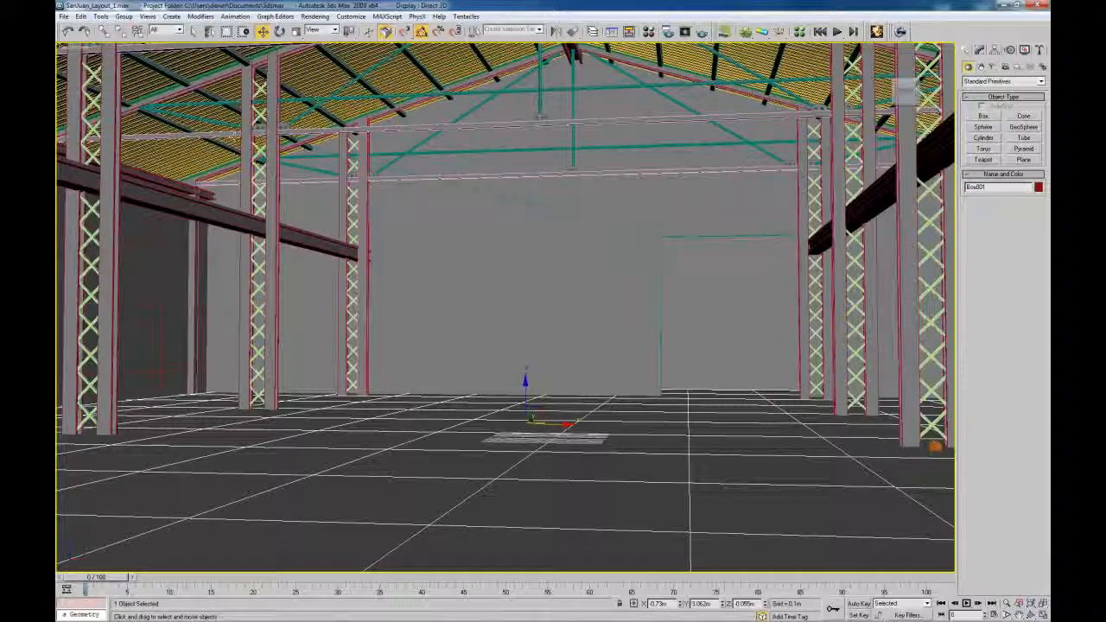
# Create Camera01 from the framed view with Ctrl+C, check it in four viewports, then maximize its view
pyautogui.hotkey('ctrl', 'c')
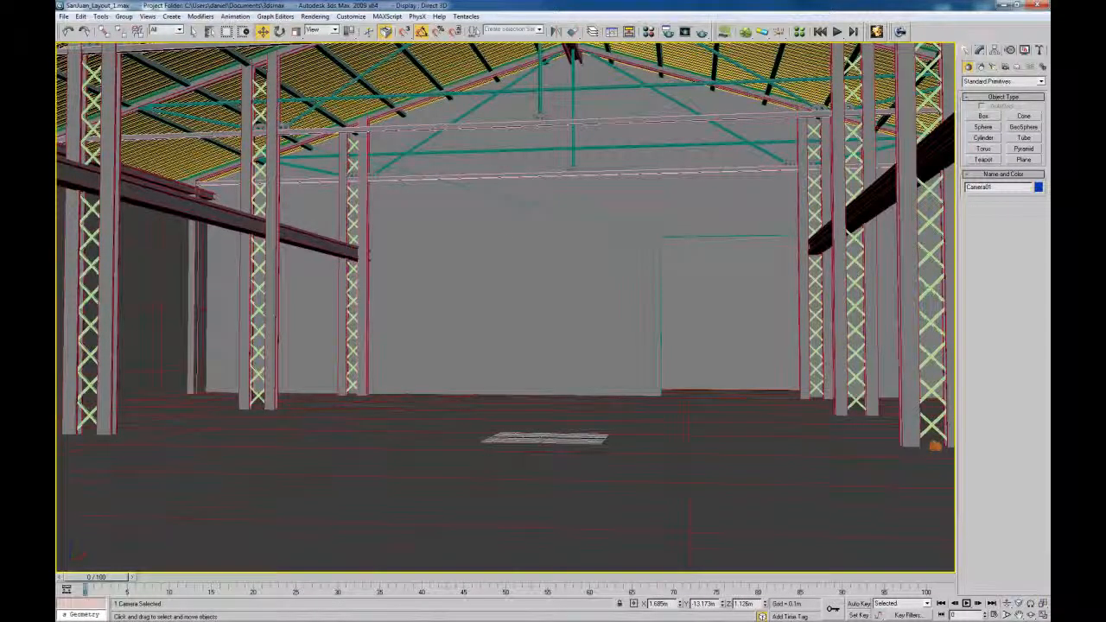
pyautogui.hotkey('alt', 'w')
pyautogui.scroll(5, 669, 172)
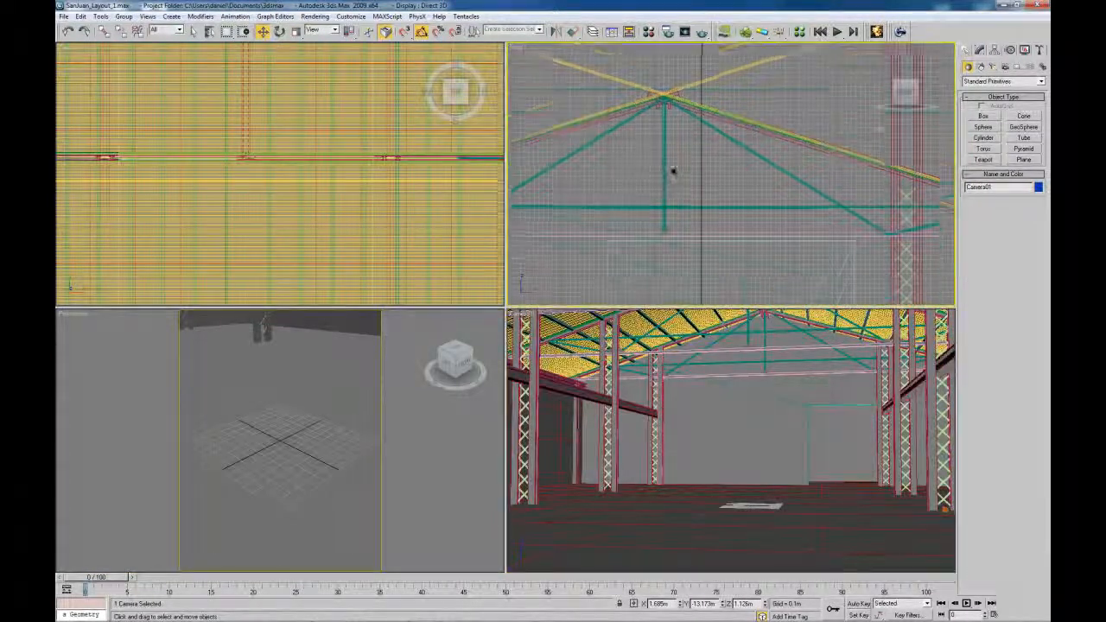
pyautogui.scroll(-5, 691, 186)
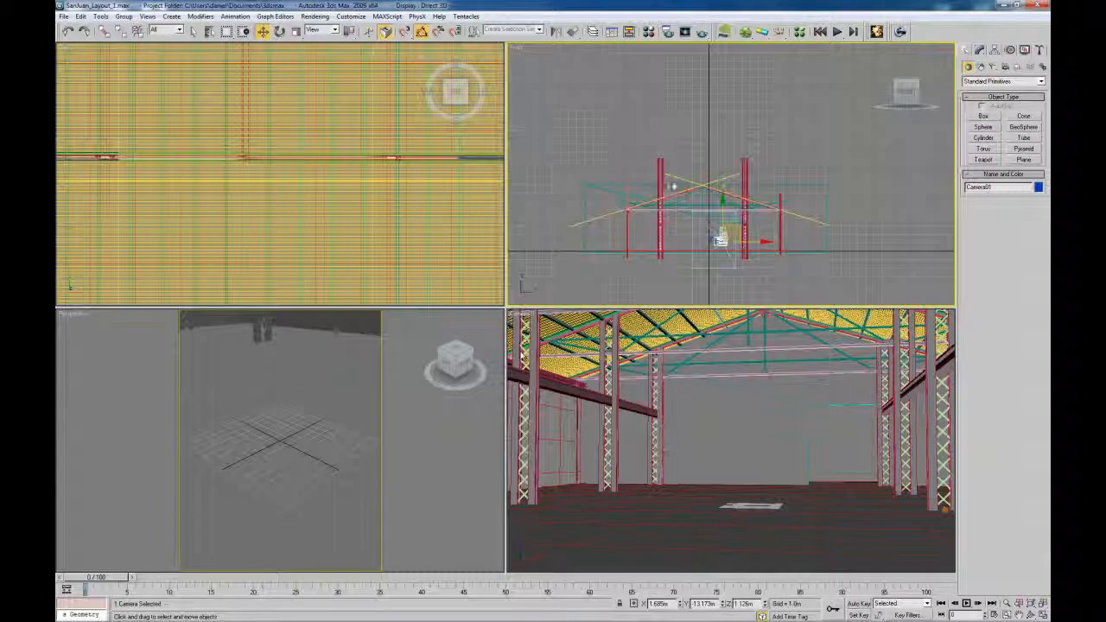
pyautogui.moveTo(709, 194); pyautogui.dragTo(692, 173, button='middle')
pyautogui.click(671, 354)
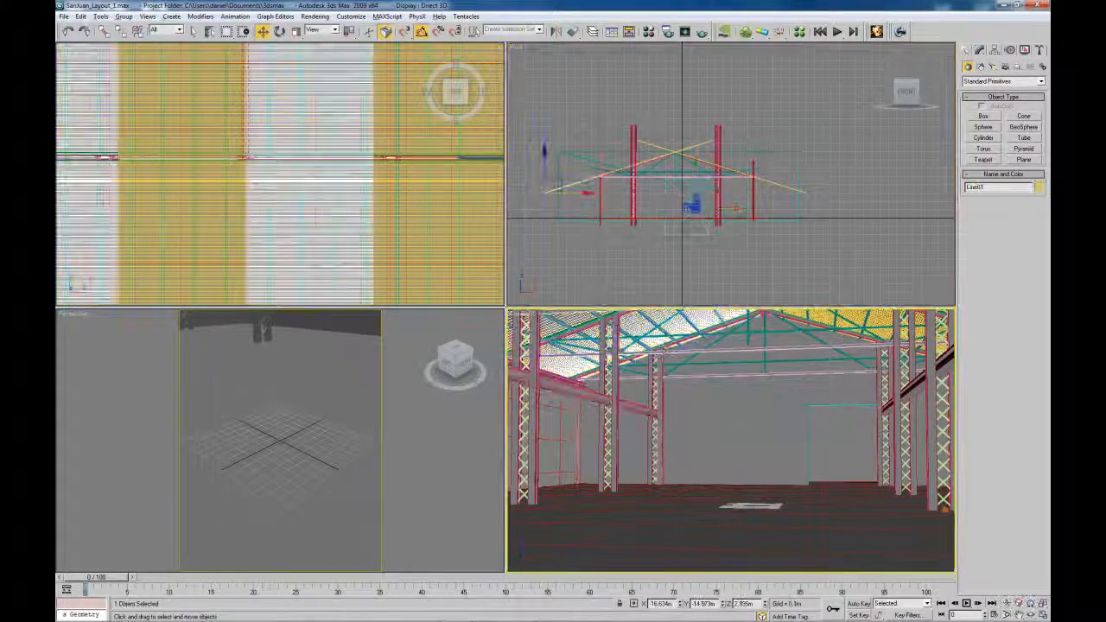
pyautogui.hotkey('alt', 'w')
pyautogui.click(700, 302)
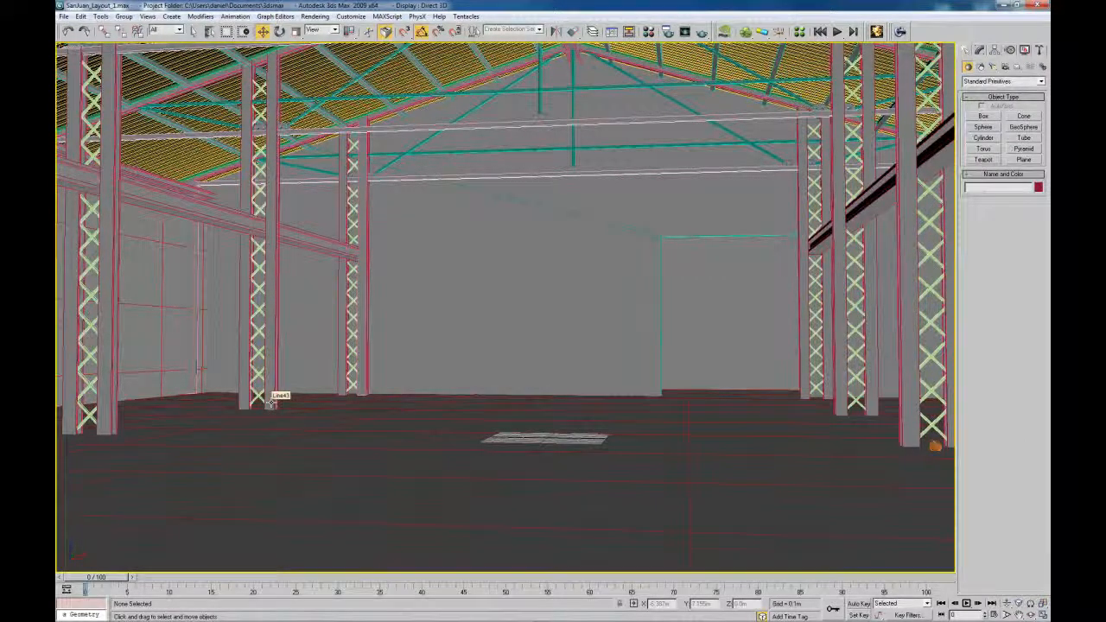
pyautogui.click(63, 16)
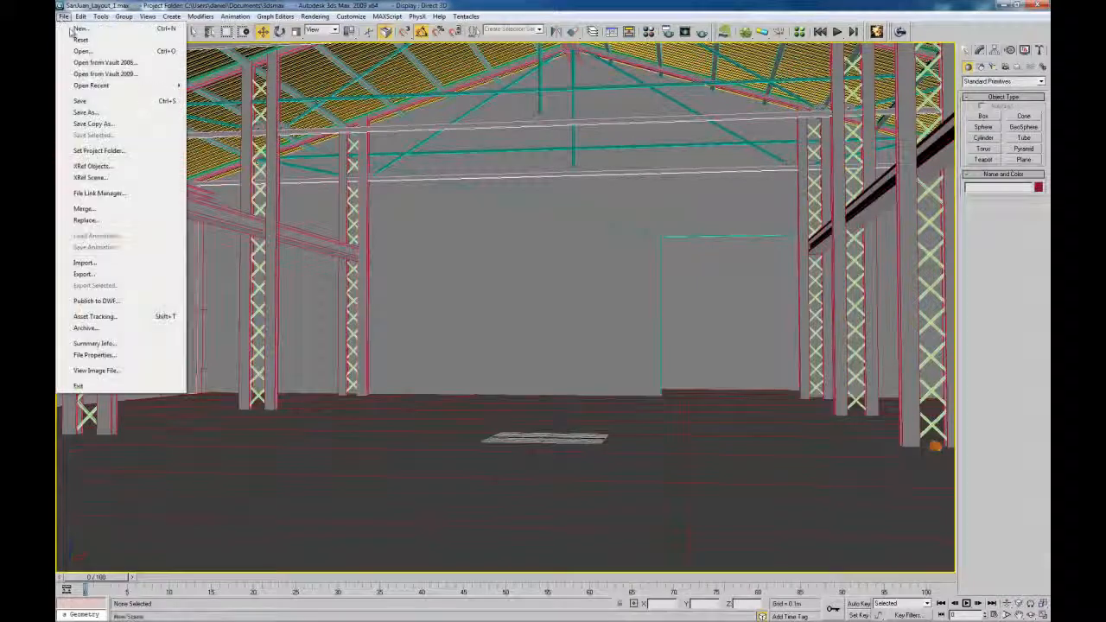
# Reset 3ds Max to an empty scene without saving changes
pyautogui.click(76, 45)
pyautogui.click(563, 351)
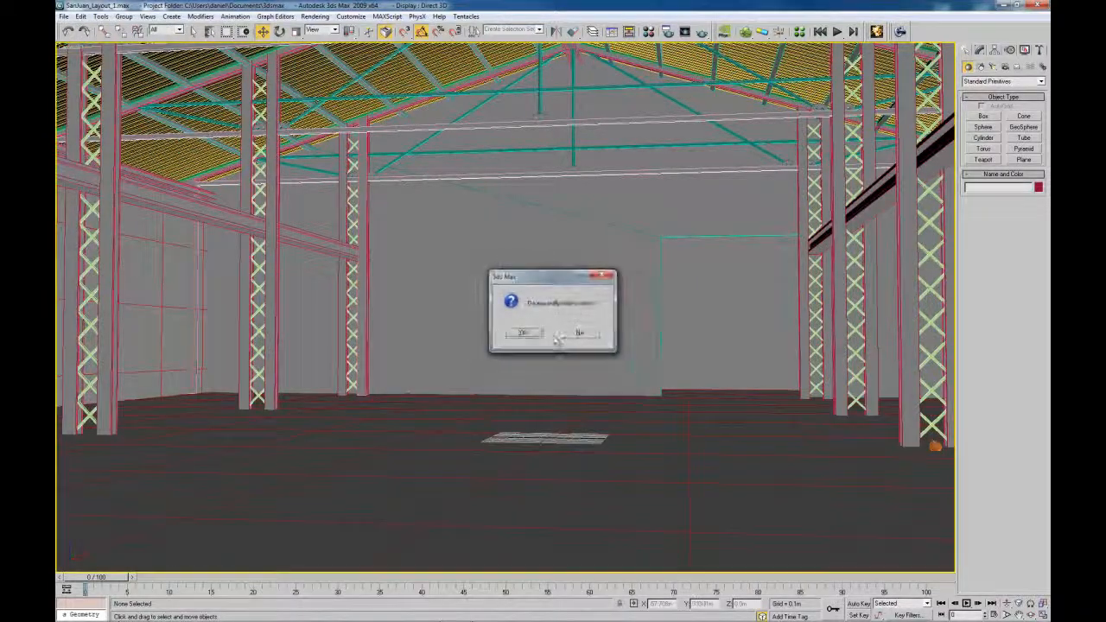
pyautogui.click(525, 333)
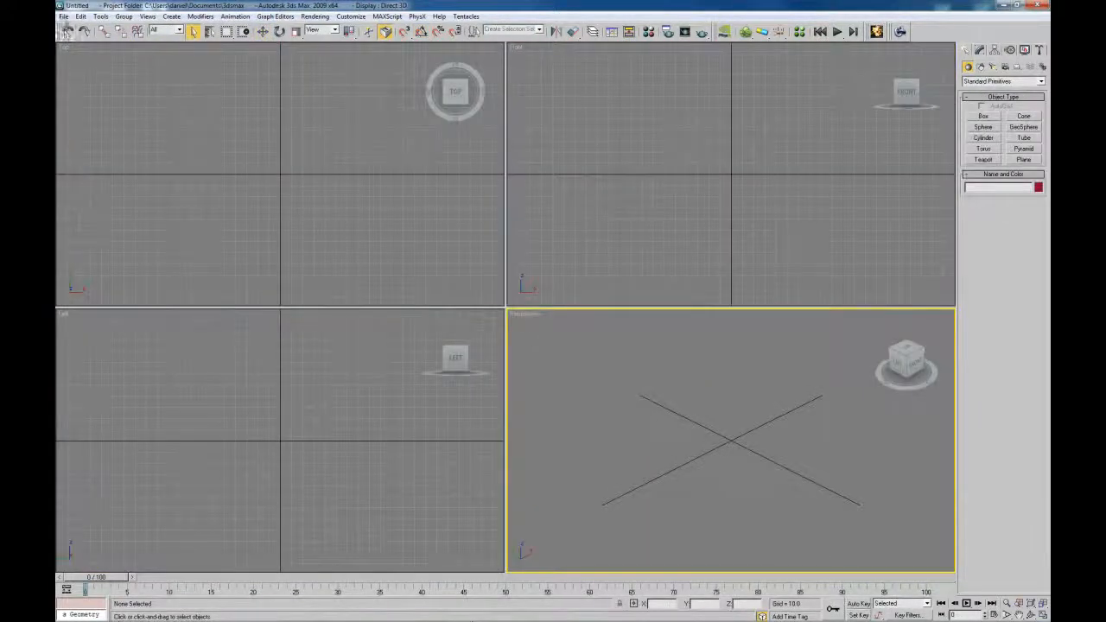
# Open SanJuan_Layout_2.max from the recent files list
pyautogui.click(63, 16)
pyautogui.moveTo(95, 84)
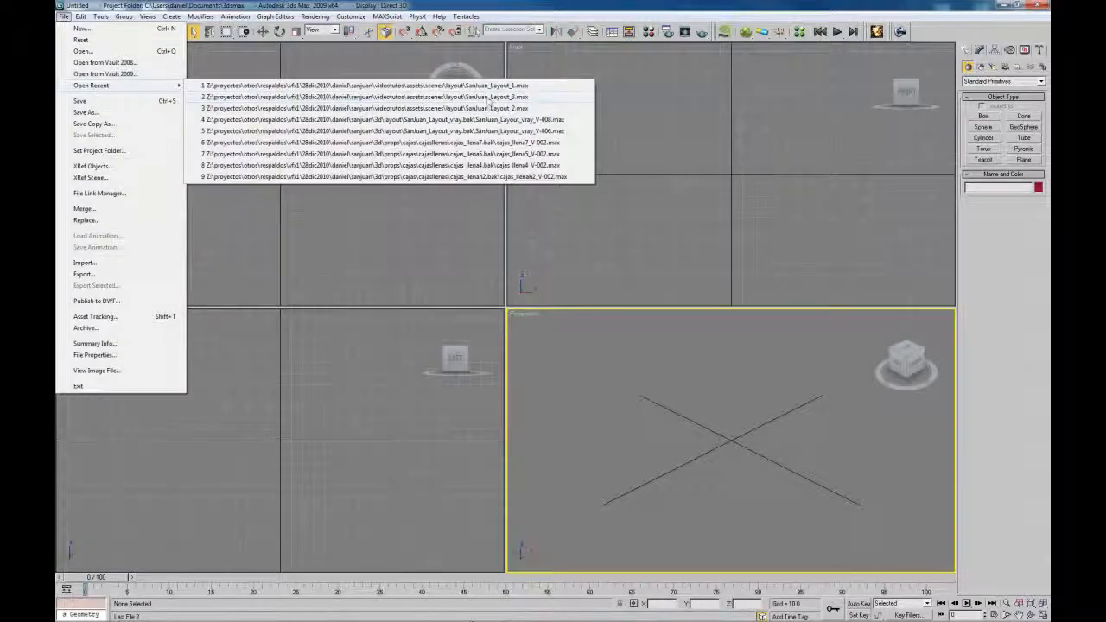
pyautogui.click(487, 109)
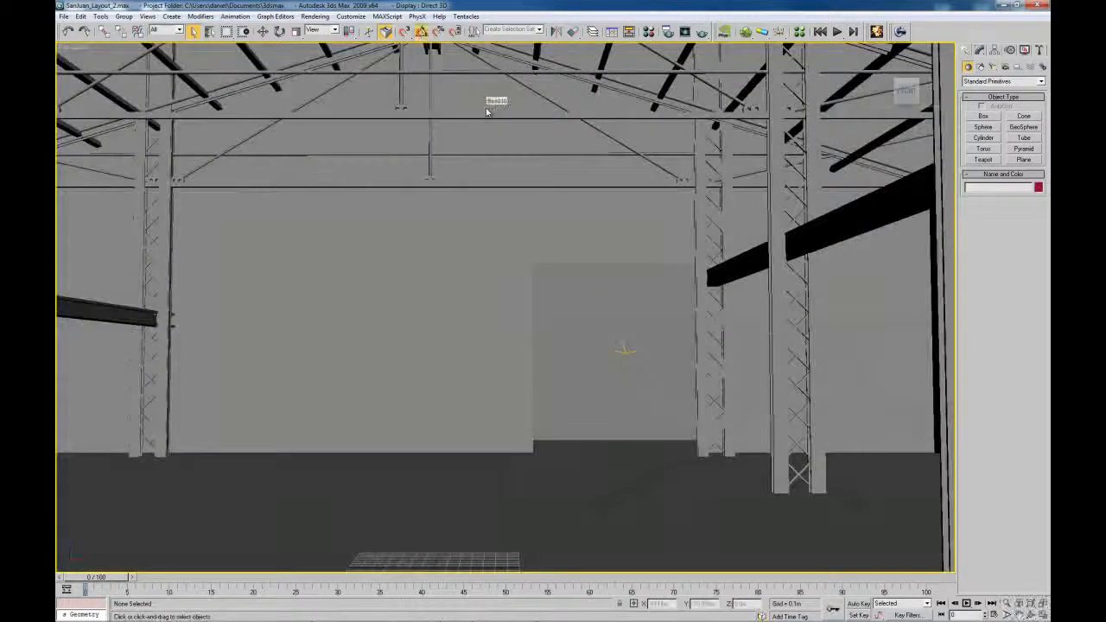
pyautogui.moveTo(579, 318)
pyautogui.mouseDown(button='middle')
pyautogui.moveTo(581, 247)
pyautogui.moveTo(501, 391)
pyautogui.moveTo(589, 328)
pyautogui.moveTo(562, 332)
pyautogui.mouseUp(button='middle')
pyautogui.scroll(-8, 581, 247)
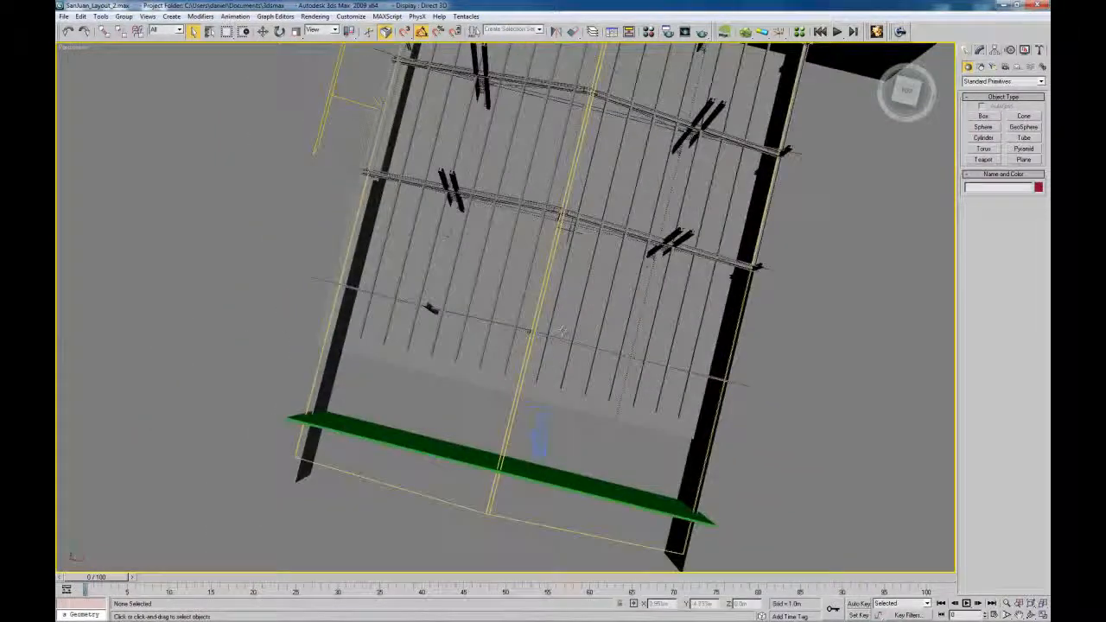
# Make the Camera01 viewport active and maximize it across the workspace
pyautogui.click(540, 450)
pyautogui.hotkey('alt', 'w')
pyautogui.rightClick(447, 410)
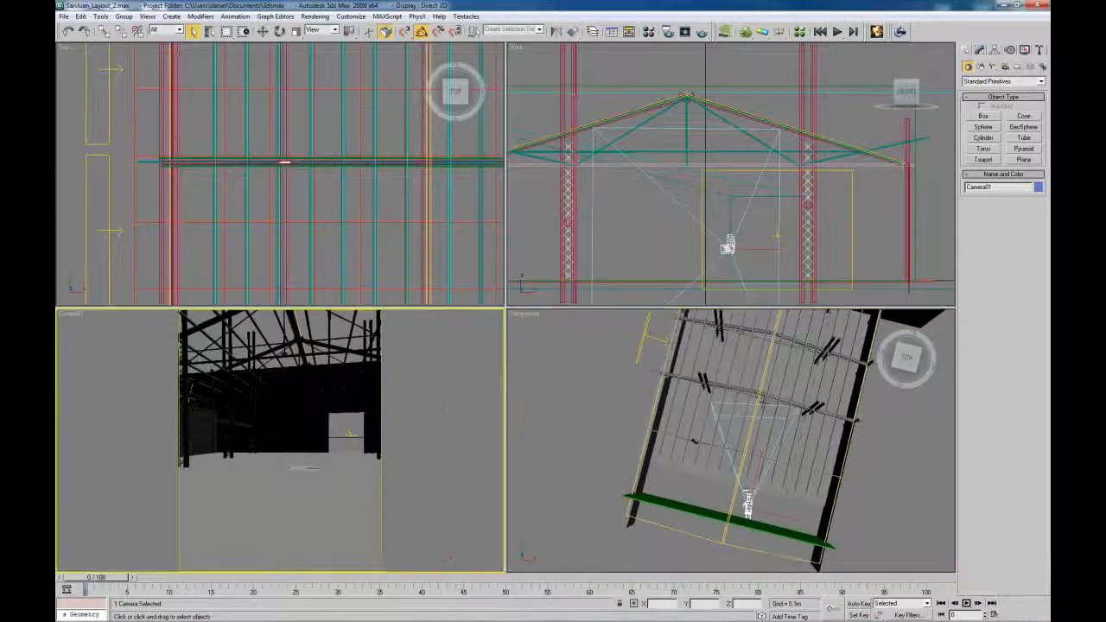
pyautogui.click(445, 408)
pyautogui.hotkey('alt', 'w')
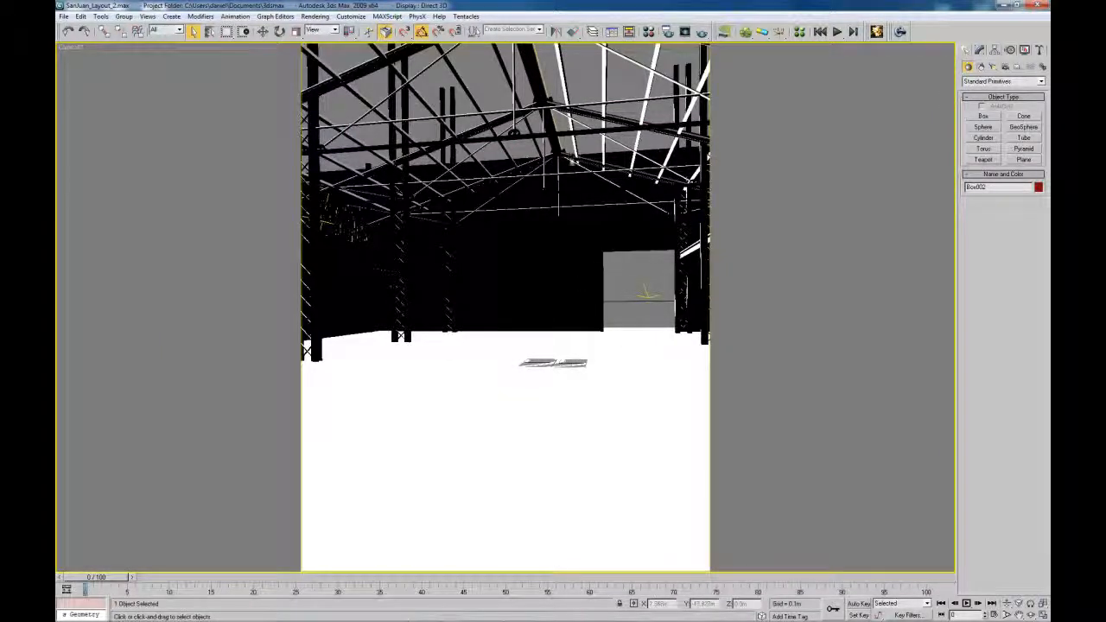
pyautogui.click(471, 81)
pyautogui.hotkey('alt', 'w')
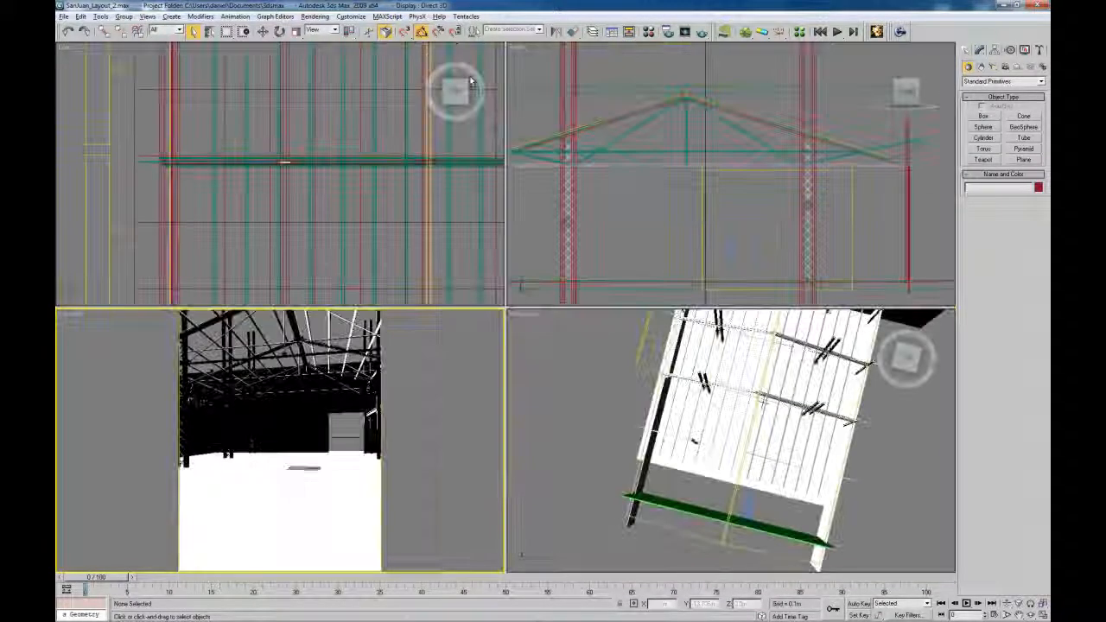
pyautogui.hotkey('alt', 'w')
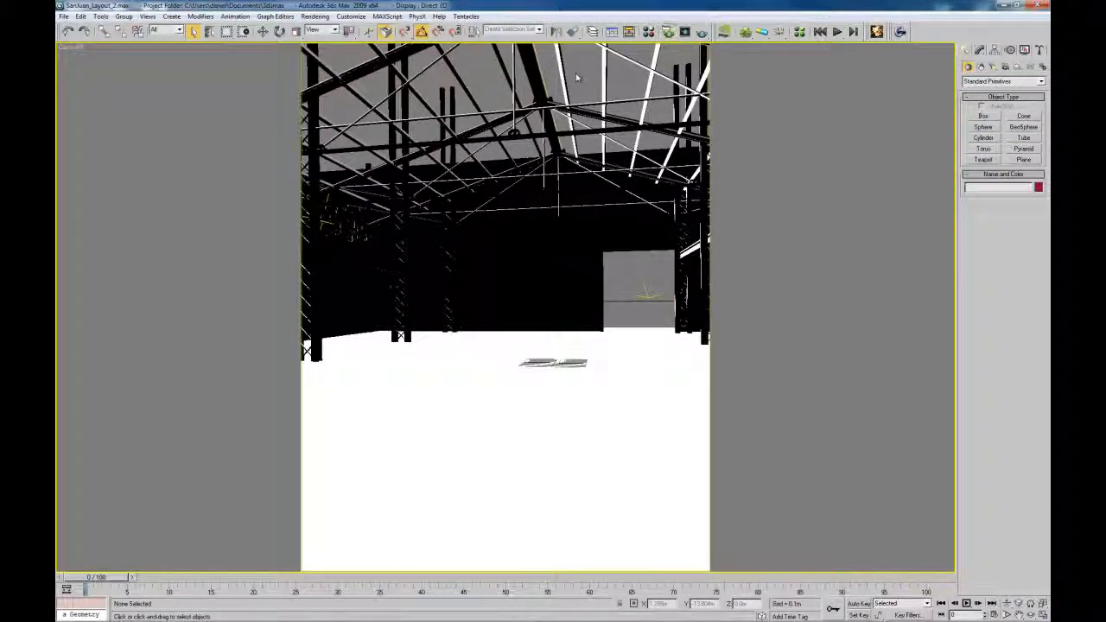
pyautogui.press('F10')
pyautogui.scroll(-5, 890, 381)
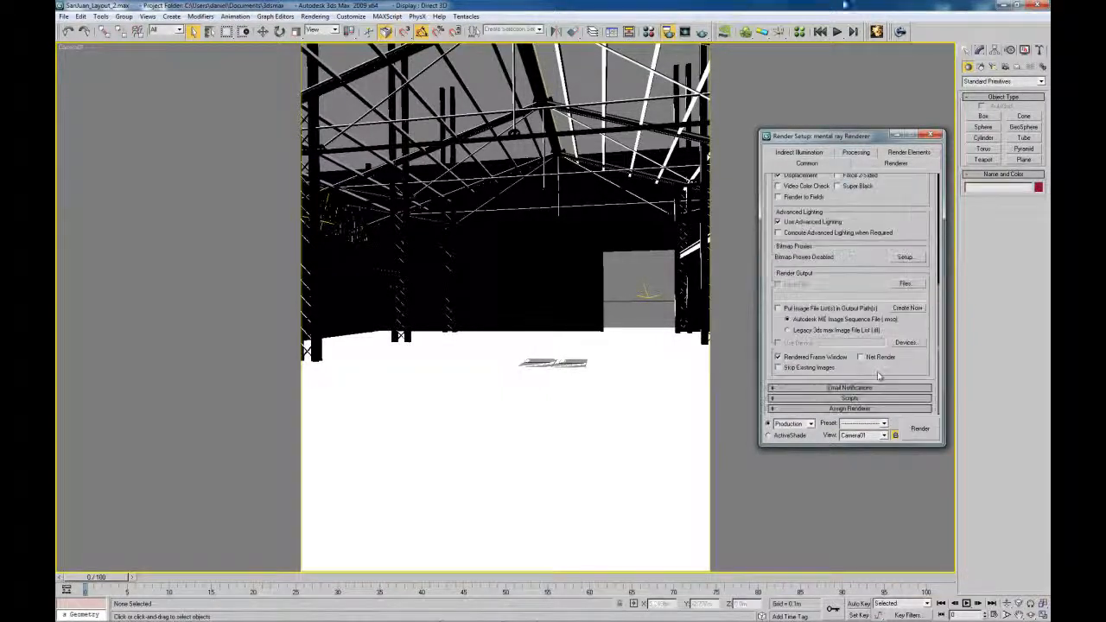
pyautogui.click(874, 412)
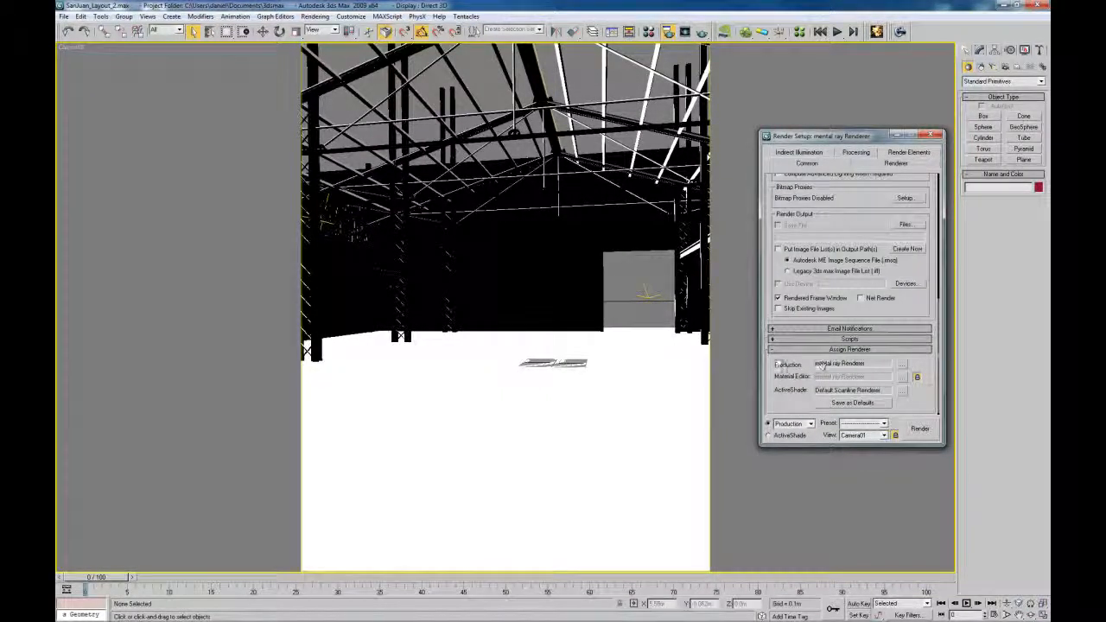
pyautogui.moveTo(867, 138); pyautogui.dragTo(837, 96)
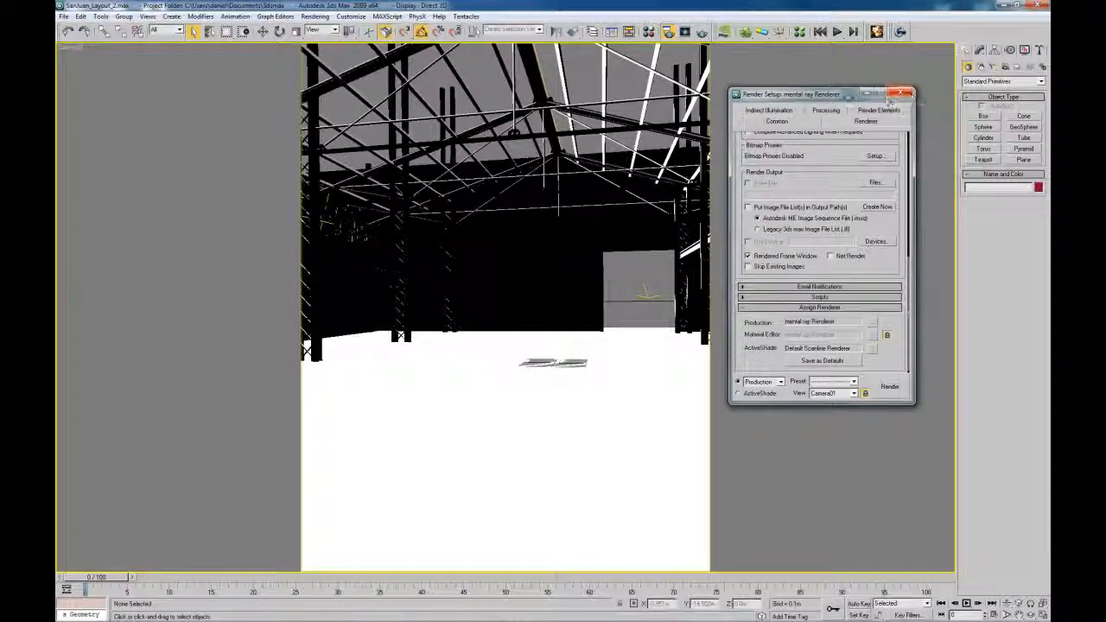
pyautogui.moveTo(756, 96); pyautogui.dragTo(107, 70)
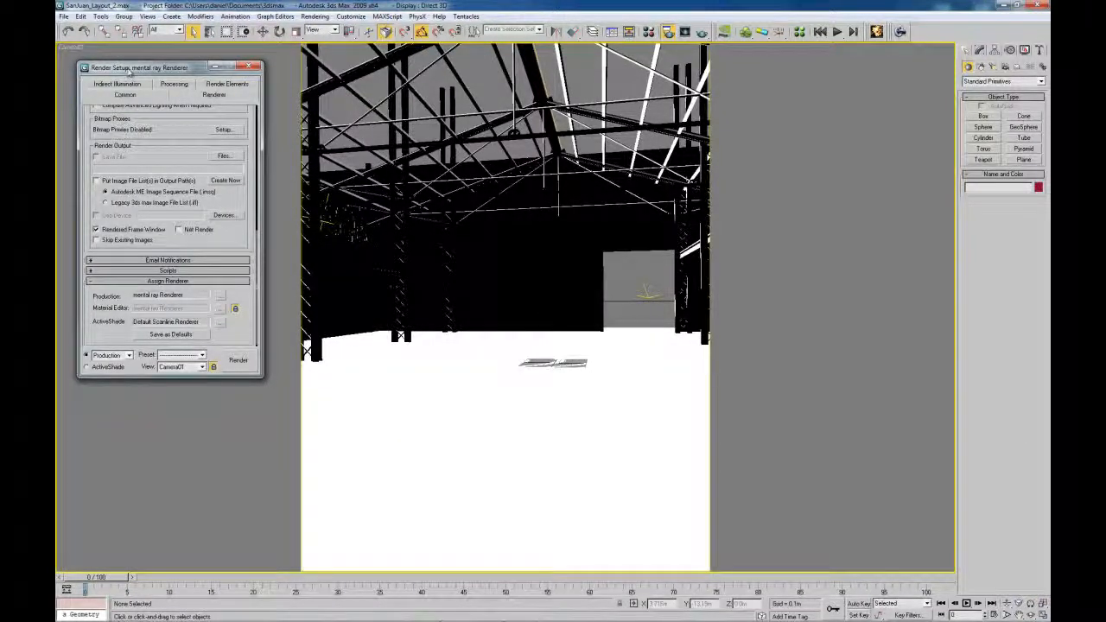
pyautogui.moveTo(124, 67); pyautogui.dragTo(55, 87)
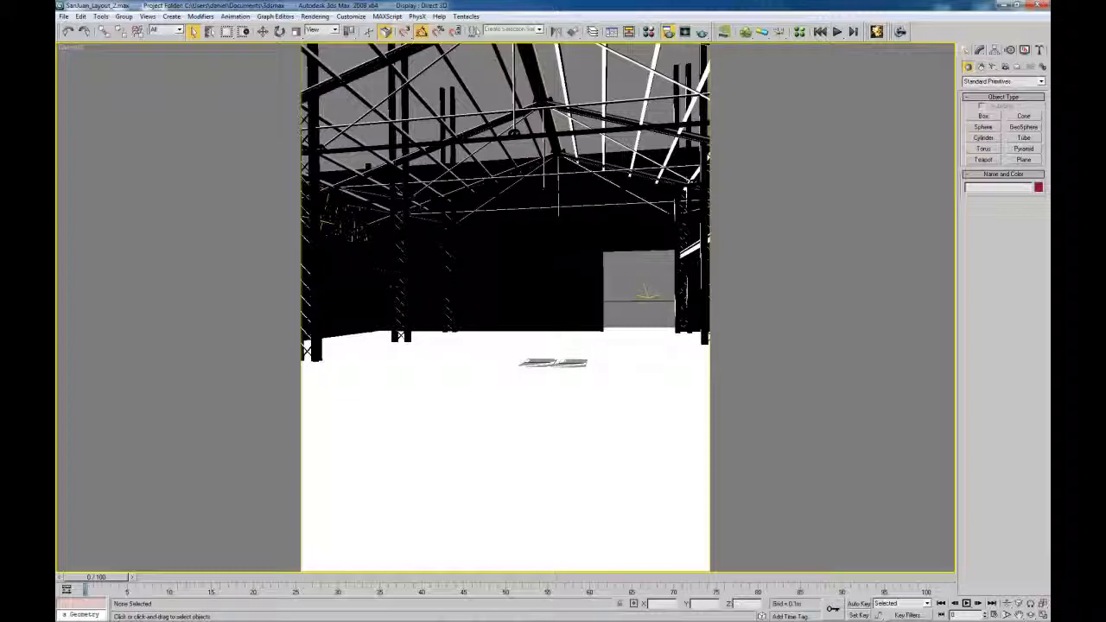
# In Render Setup, start editing the output width, and edit Camera01's lens value
pyautogui.press('F10')
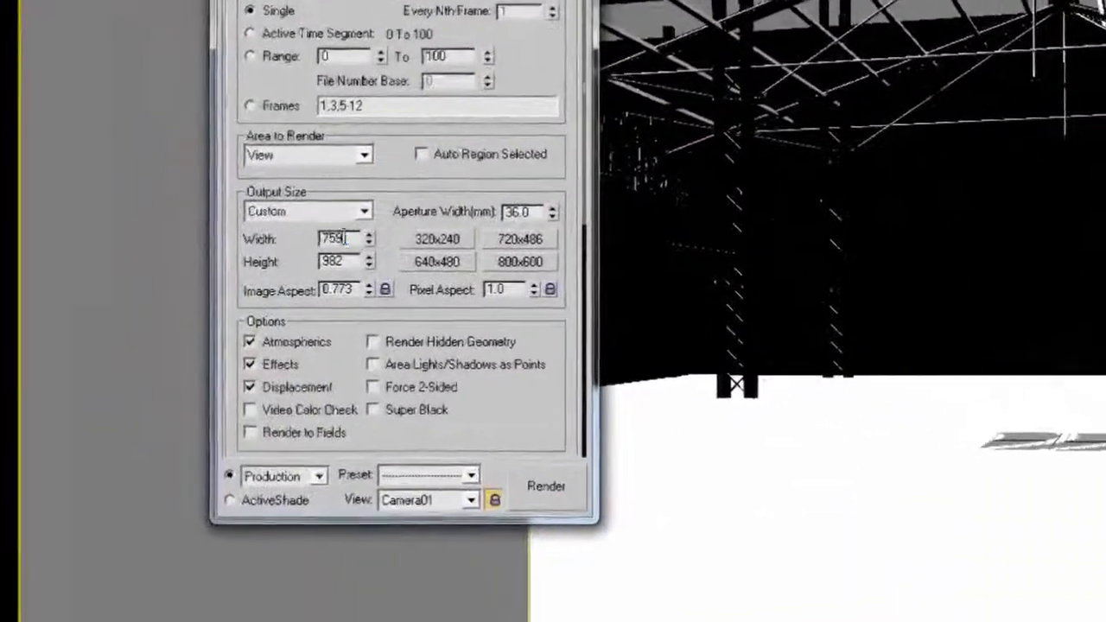
pyautogui.moveTo(345, 238); pyautogui.dragTo(210, 263)
pyautogui.moveTo(351, 238); pyautogui.dragTo(281, 240)
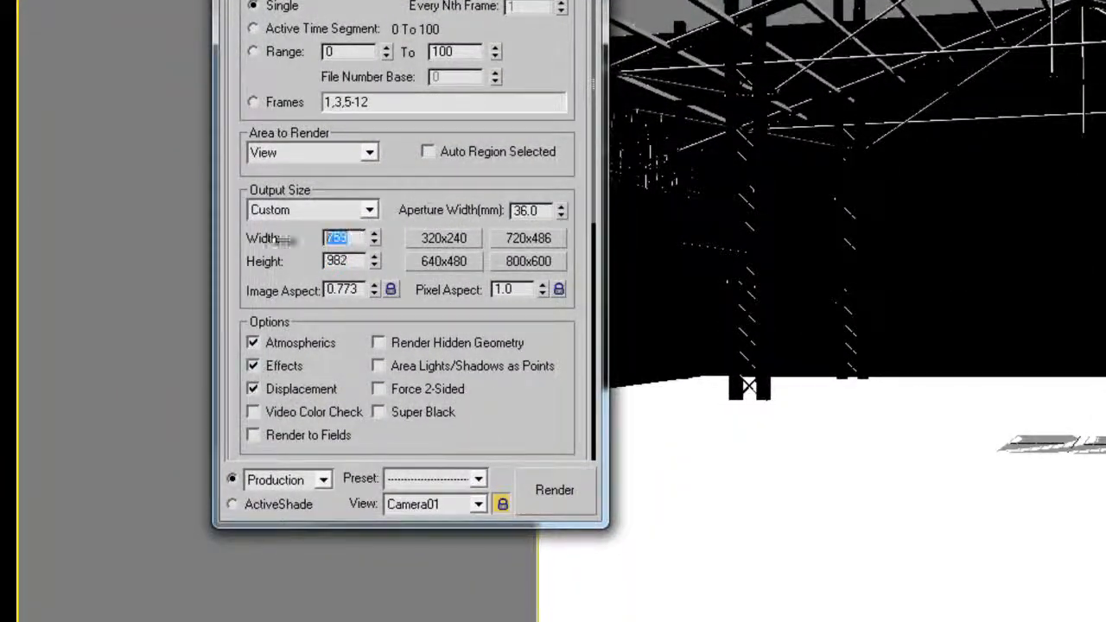
pyautogui.moveTo(411, 0); pyautogui.dragTo(342, 0)
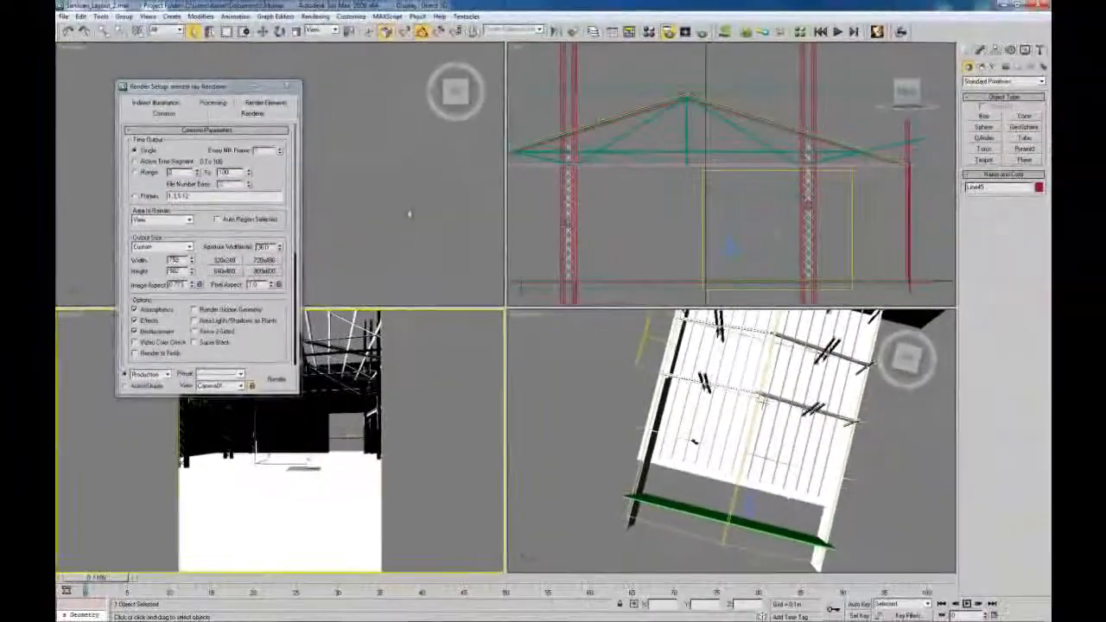
pyautogui.moveTo(733, 242); pyautogui.dragTo(727, 203, button='middle')
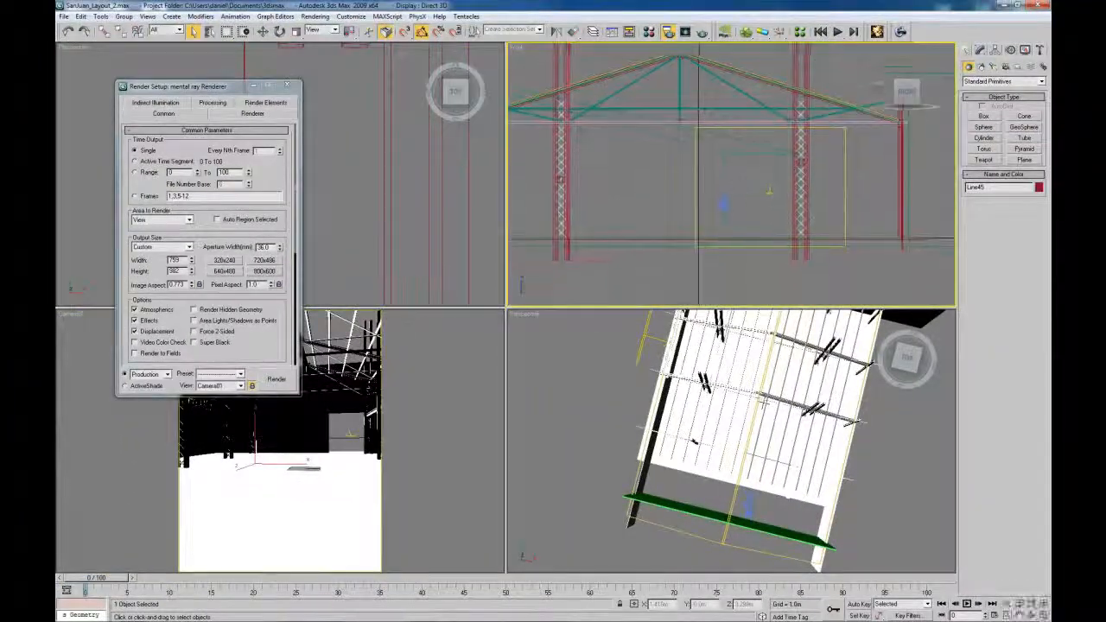
pyautogui.click(726, 204)
pyautogui.click(979, 50)
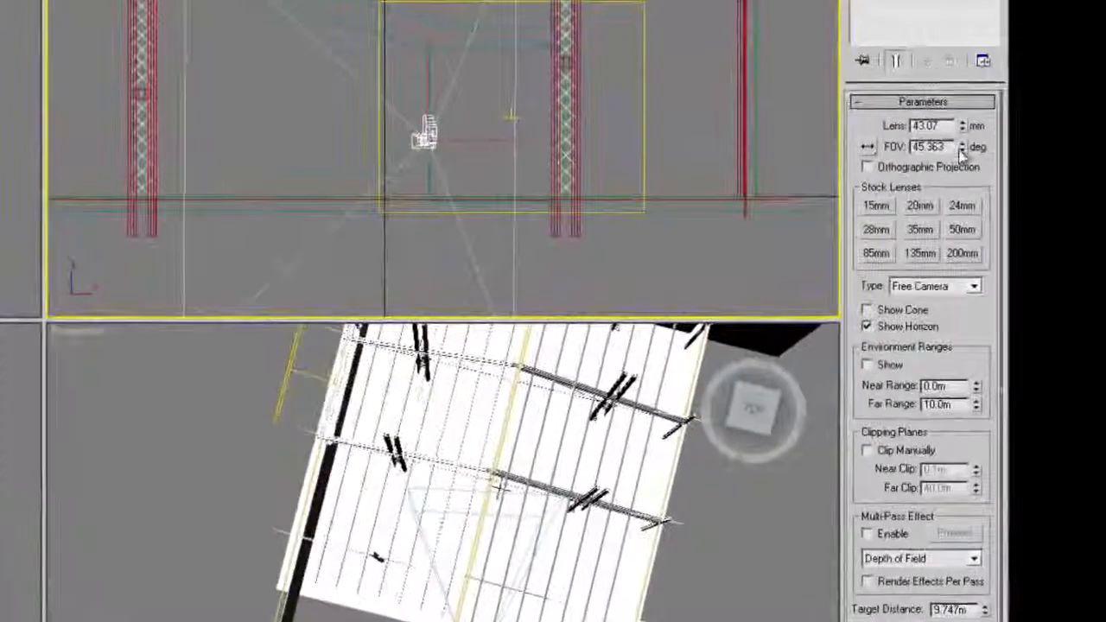
pyautogui.doubleClick(934, 125)
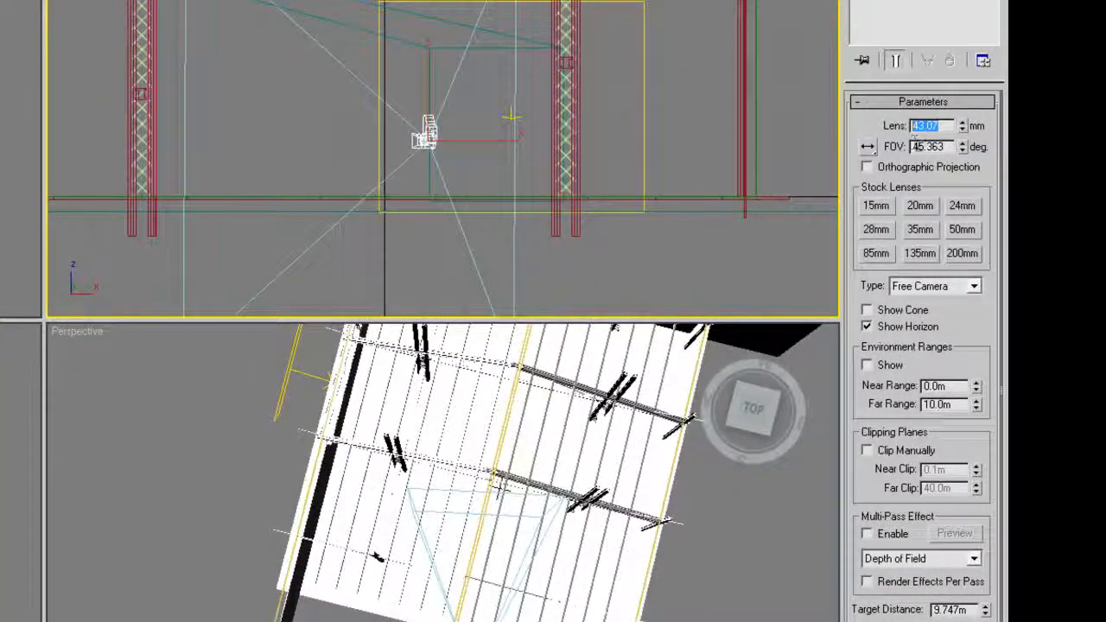
pyautogui.press('Tab')
pyautogui.press('F10')
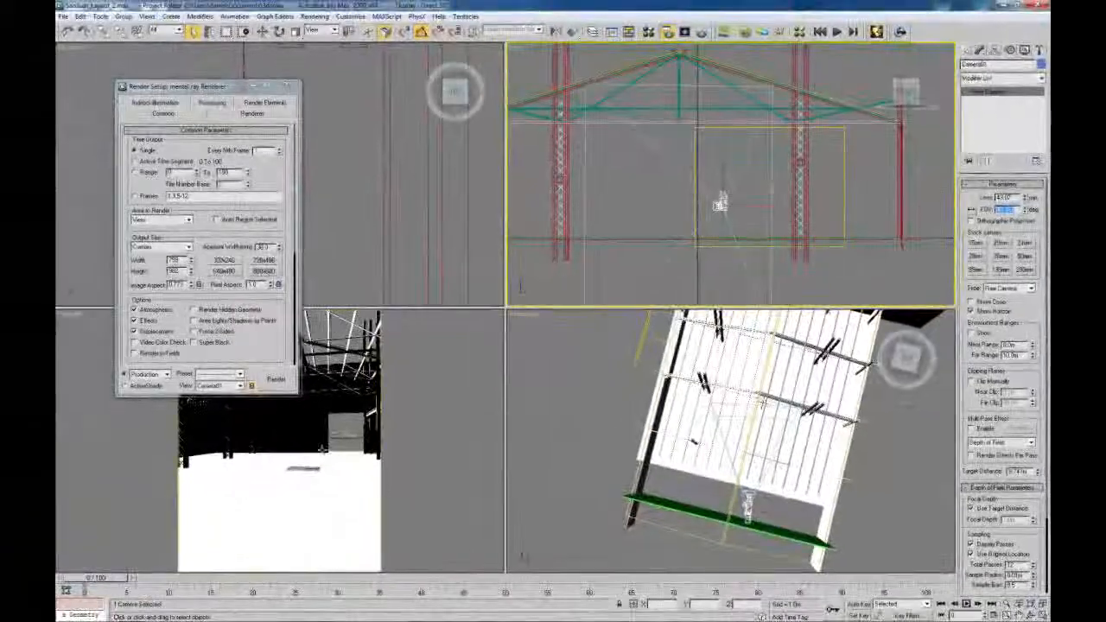
pyautogui.moveTo(251, 85); pyautogui.dragTo(410, 48)
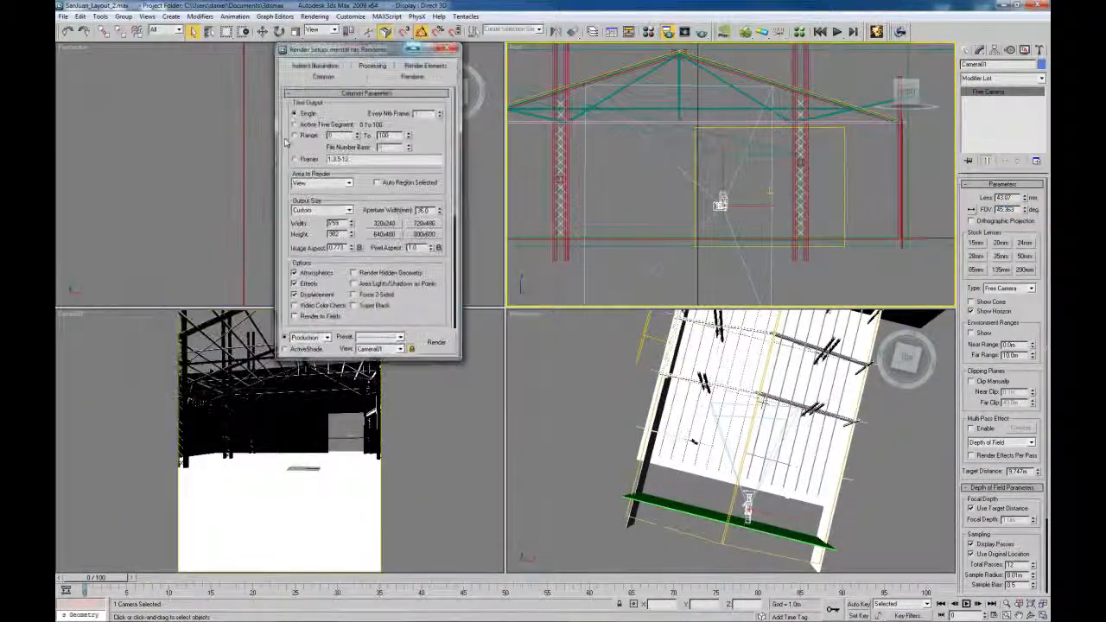
pyautogui.rightClick(72, 313)
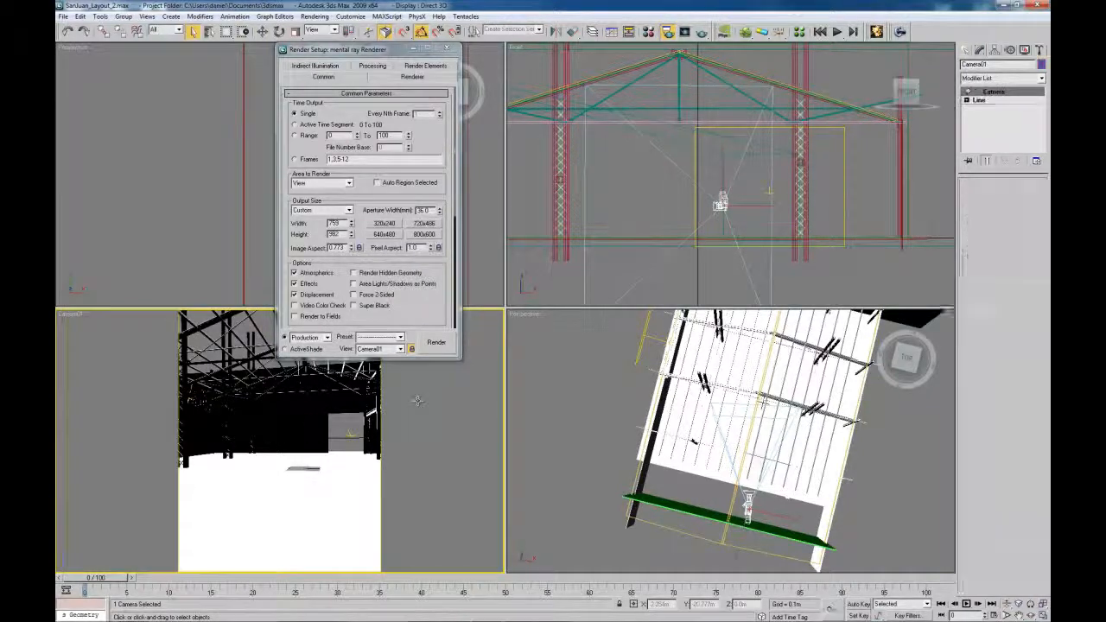
pyautogui.click(170, 380)
pyautogui.moveTo(350, 55); pyautogui.dragTo(57, 143)
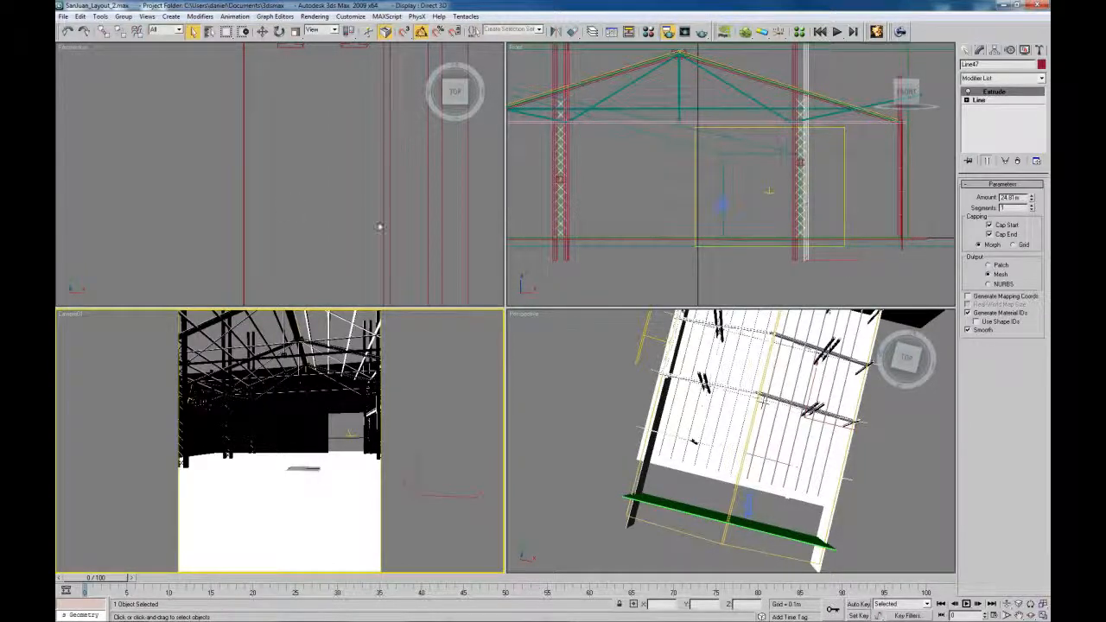
# Raise output width to 980 and Camera01's lens to 45.07 mm, then close Render Setup
pyautogui.click(721, 205)
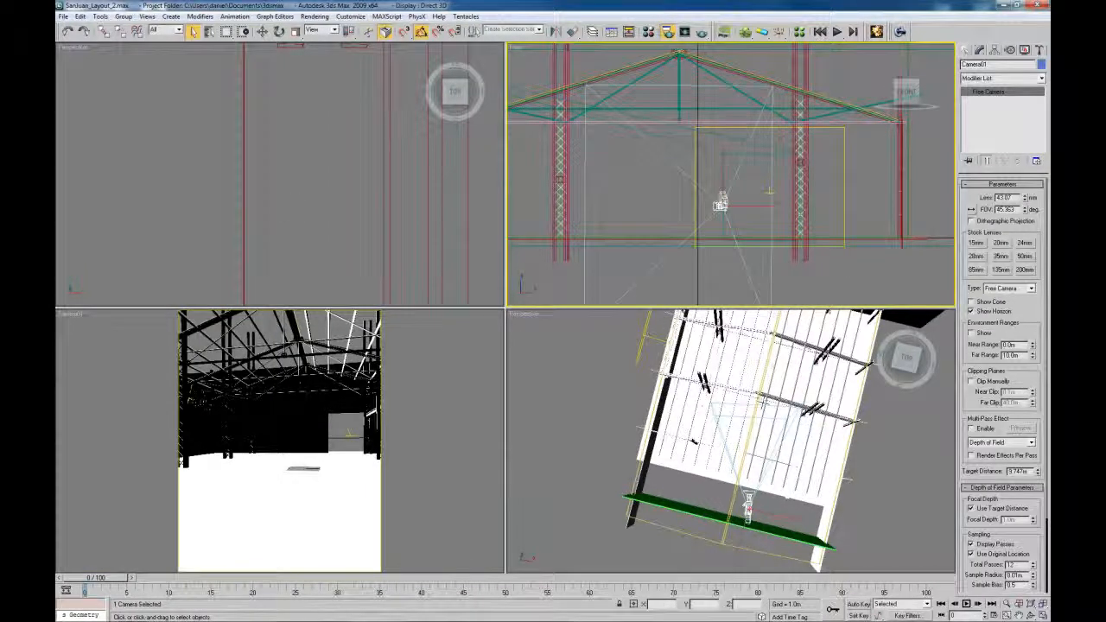
pyautogui.press('F10')
pyautogui.moveTo(208, 82); pyautogui.dragTo(233, 47)
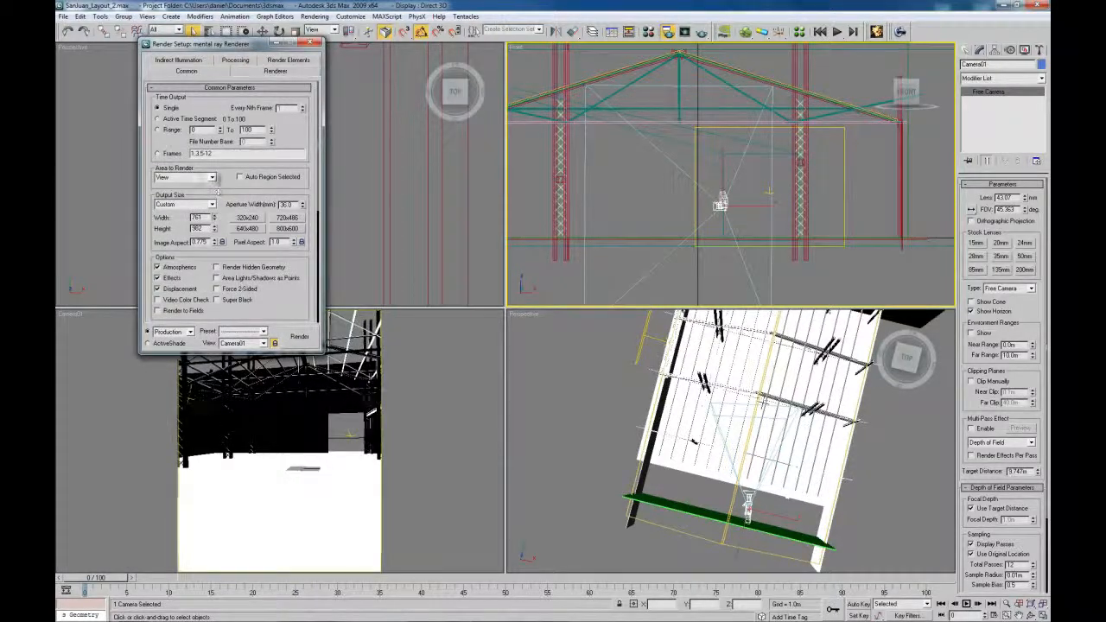
pyautogui.moveTo(203, 132); pyautogui.dragTo(172, 596)
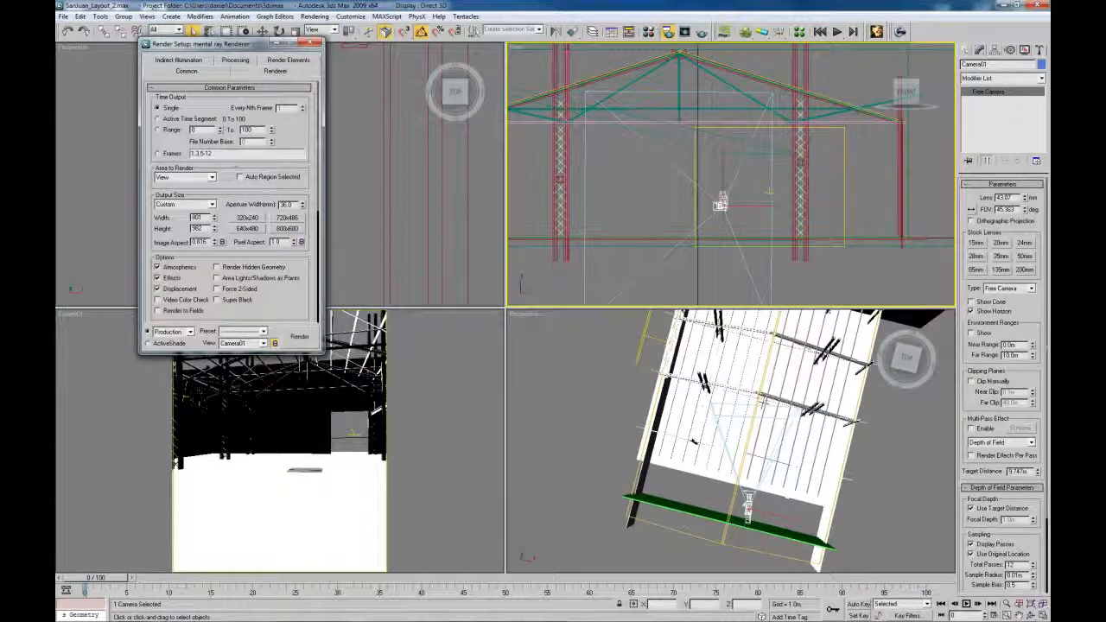
pyautogui.moveTo(199, 45); pyautogui.dragTo(889, 144)
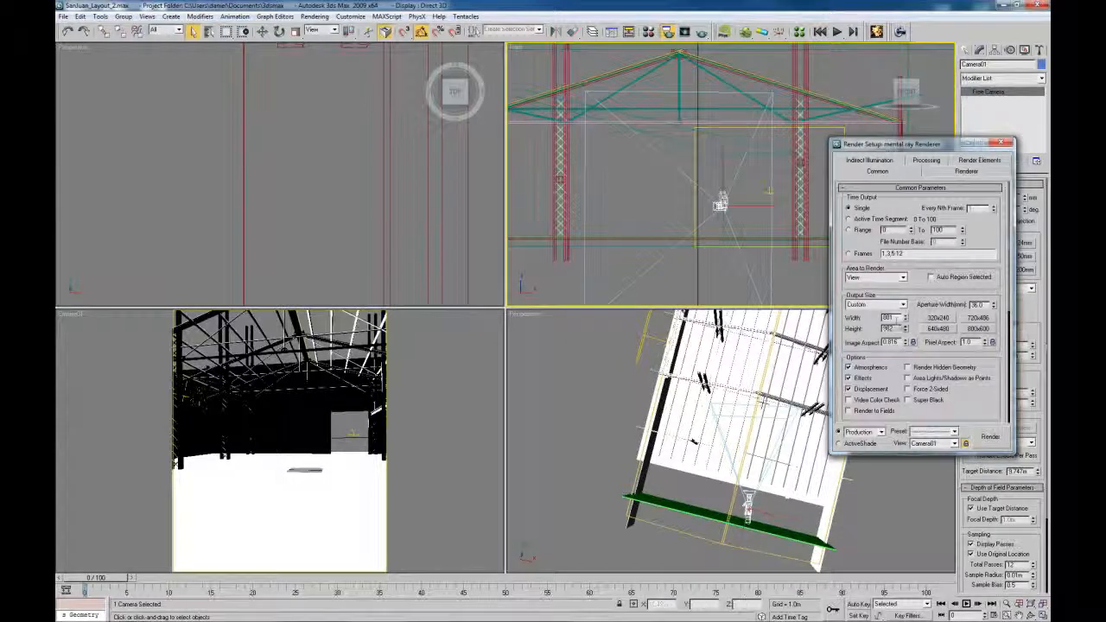
pyautogui.moveTo(906, 317); pyautogui.dragTo(402, 86)
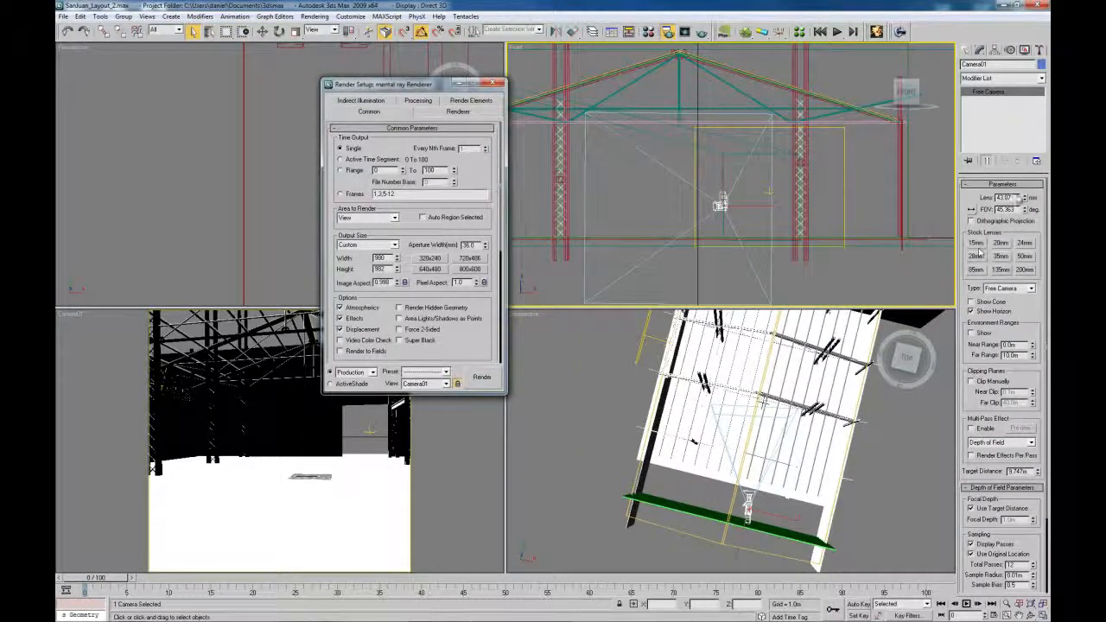
pyautogui.moveTo(1026, 199)
pyautogui.mouseDown()
pyautogui.moveTo(1026, 210)
pyautogui.moveTo(1024, 193)
pyautogui.mouseUp()
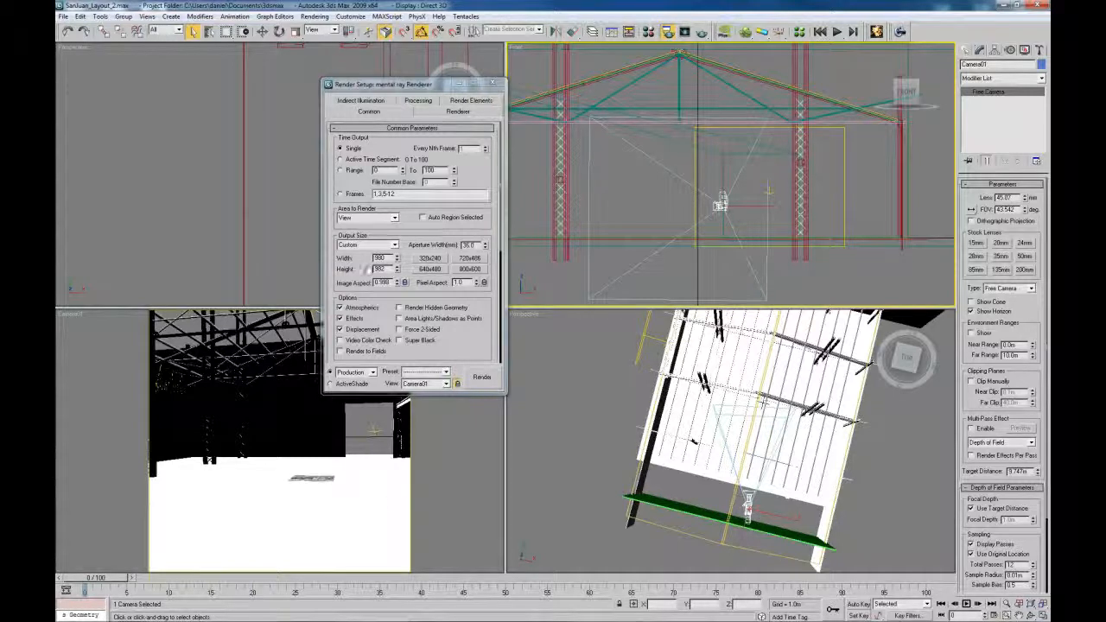
pyautogui.moveTo(415, 94); pyautogui.dragTo(533, 104)
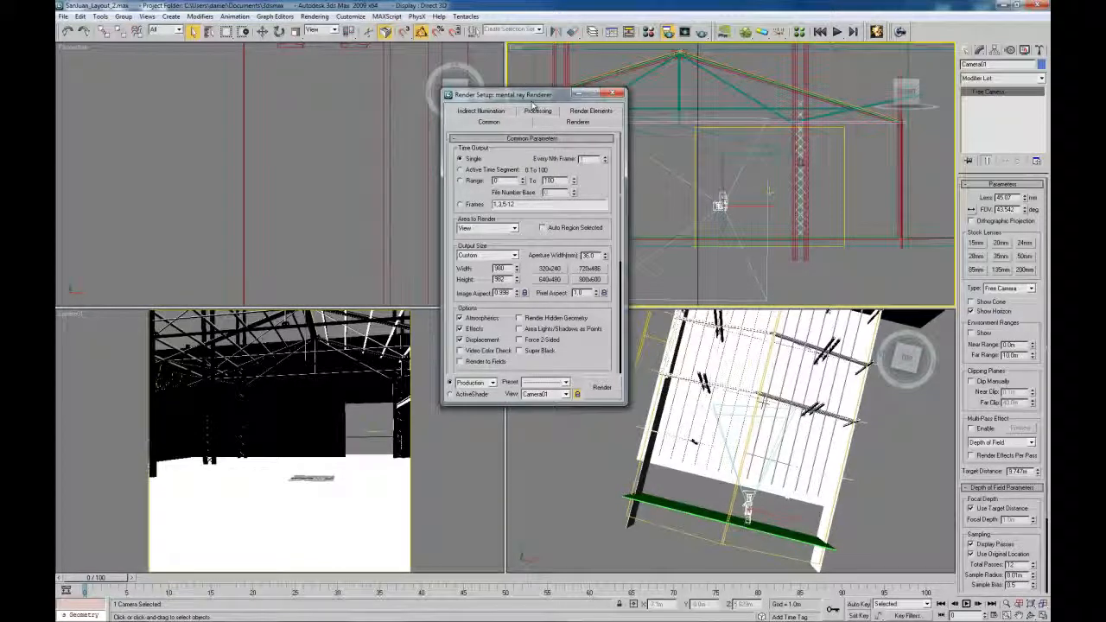
pyautogui.moveTo(531, 100); pyautogui.dragTo(296, 99)
pyautogui.click(377, 93)
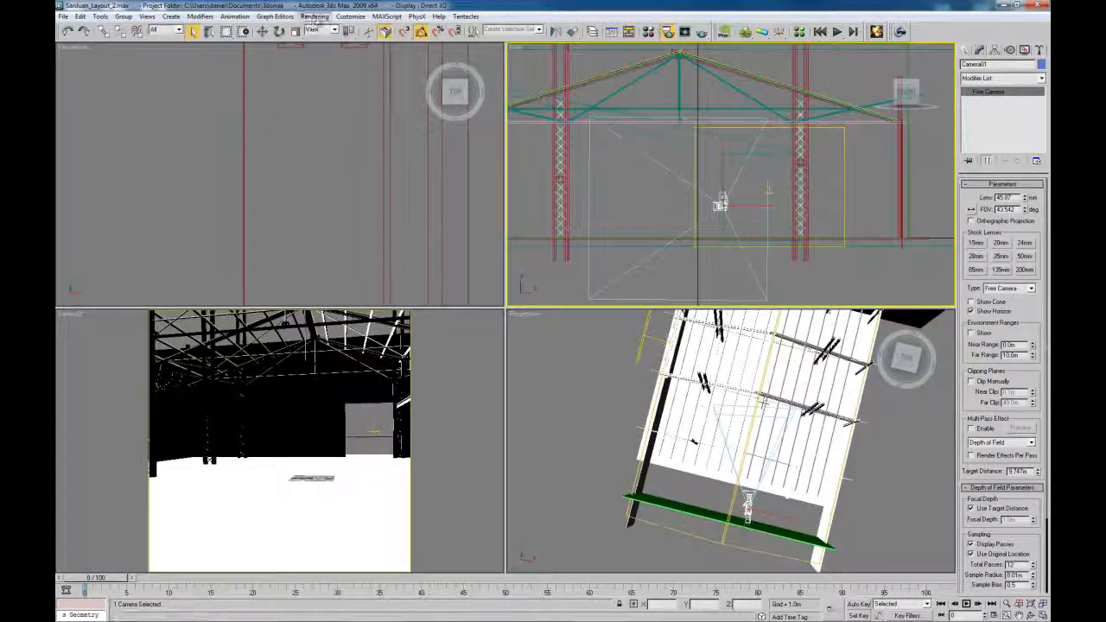
# Run the overscan02.ms script and position its floater over the top-left view
pyautogui.click(386, 17)
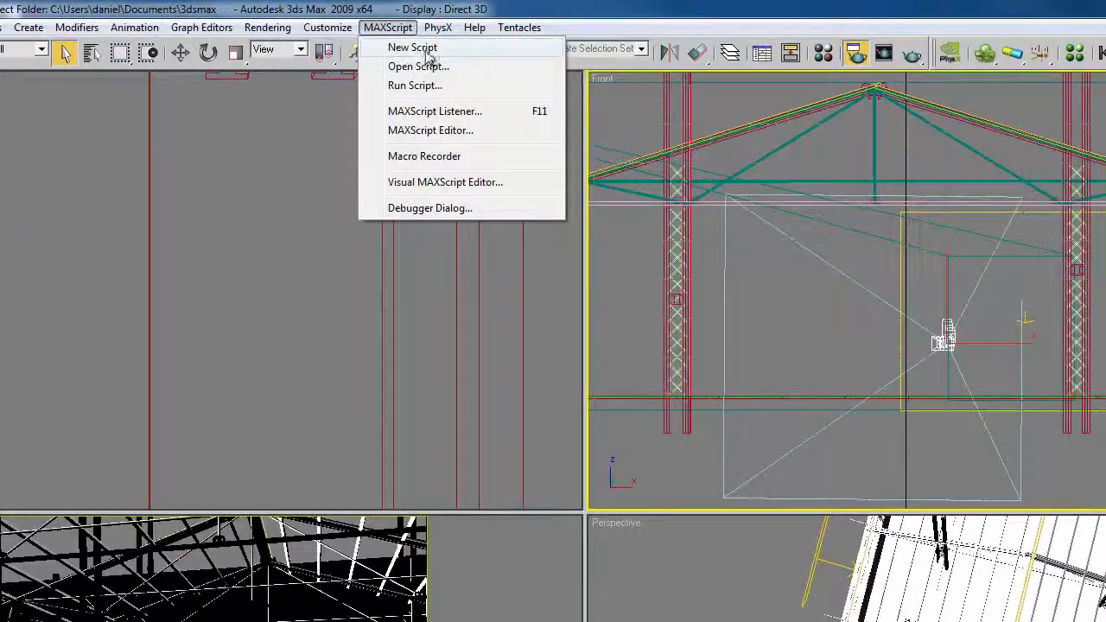
pyautogui.click(422, 85)
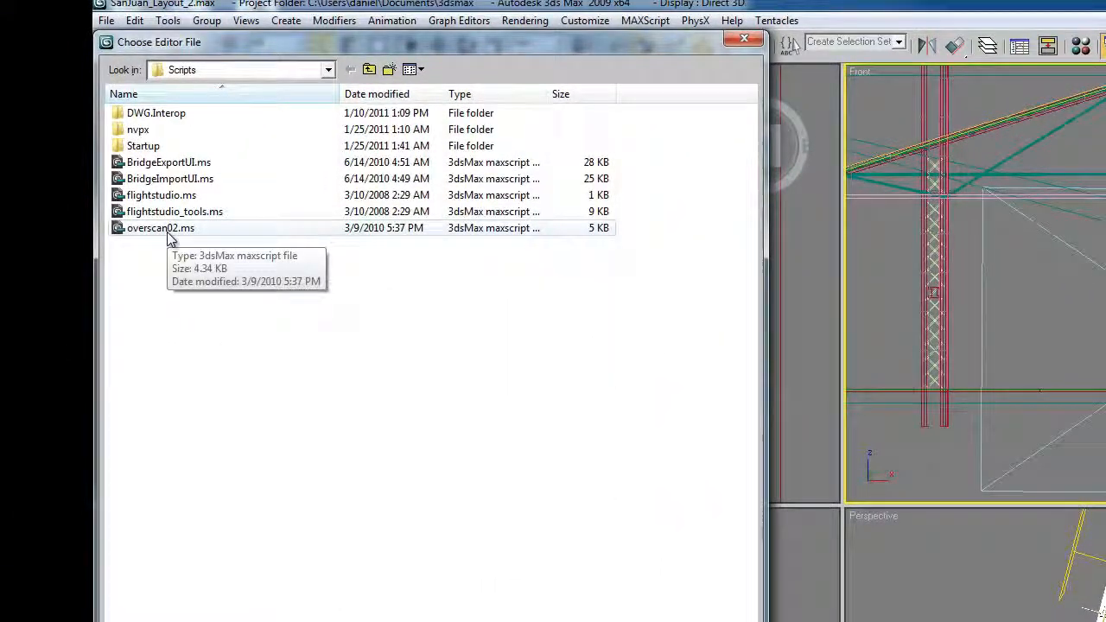
pyautogui.doubleClick(167, 230)
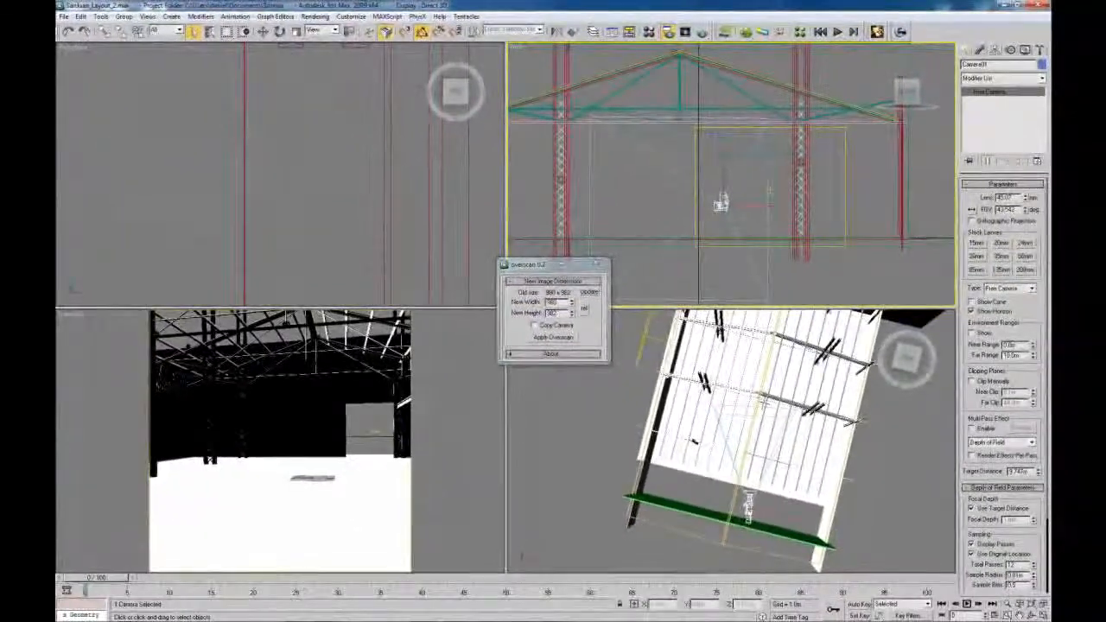
pyautogui.moveTo(594, 297); pyautogui.dragTo(448, 107)
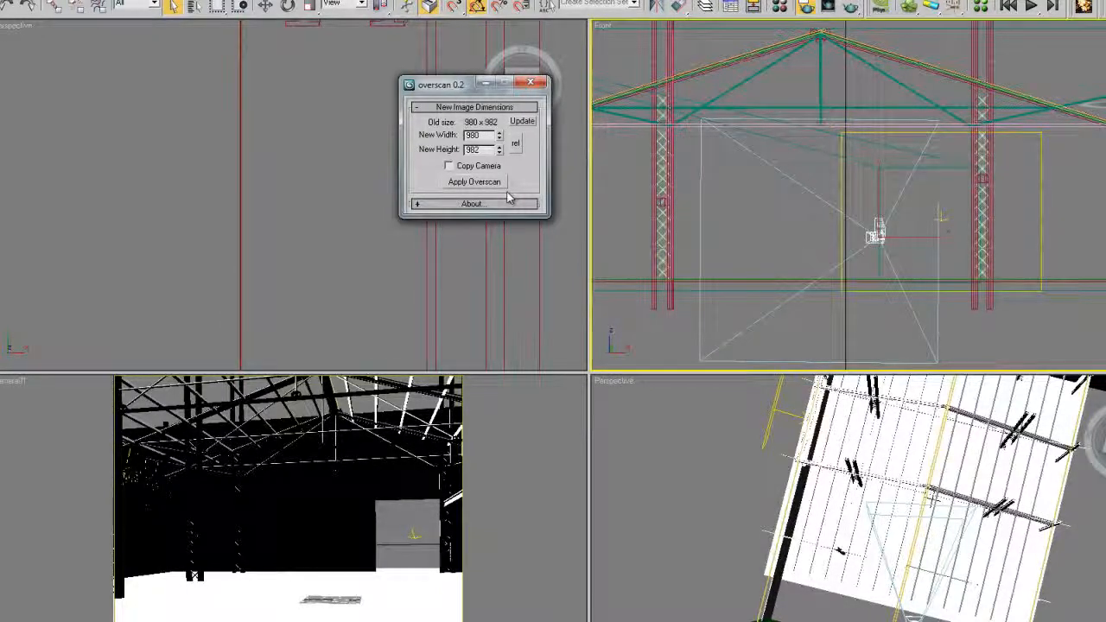
pyautogui.moveTo(508, 217); pyautogui.dragTo(504, 298)
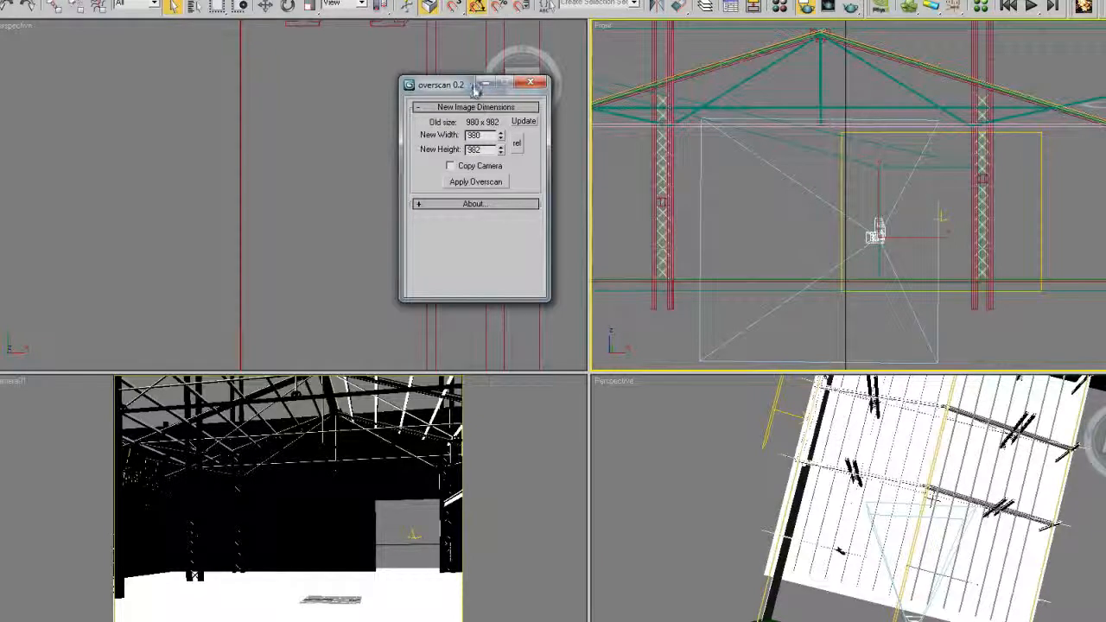
pyautogui.moveTo(468, 85); pyautogui.dragTo(336, 64)
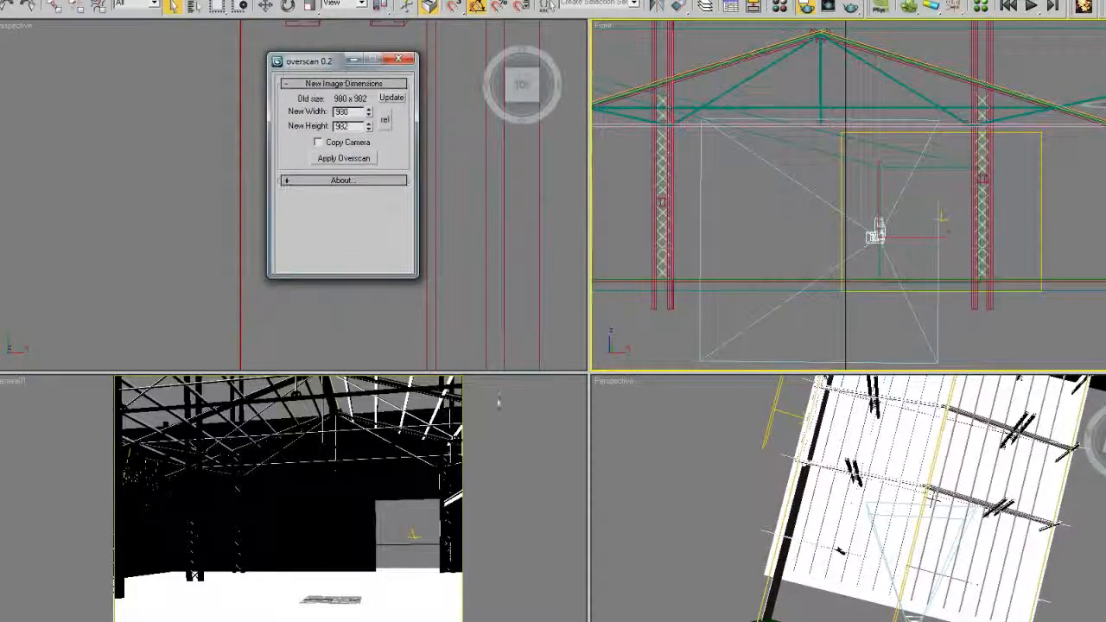
# With Camera01 selected and locked, set the new width to 1439 and apply the overscan
pyautogui.moveTo(370, 113); pyautogui.dragTo(370, 0)
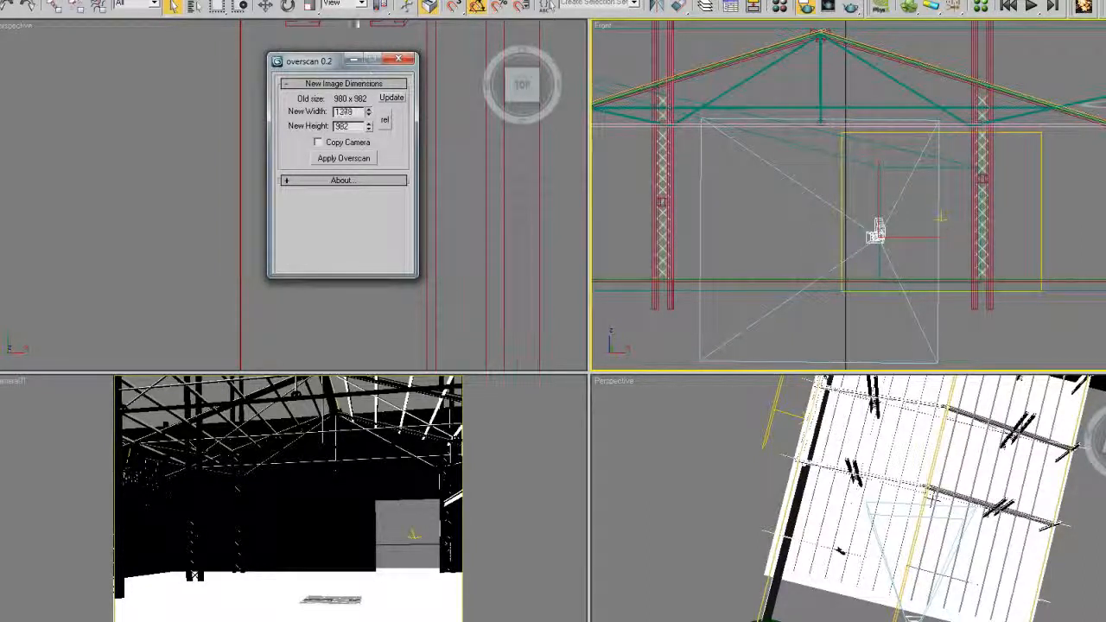
pyautogui.moveTo(370, 113); pyautogui.dragTo(370, 92)
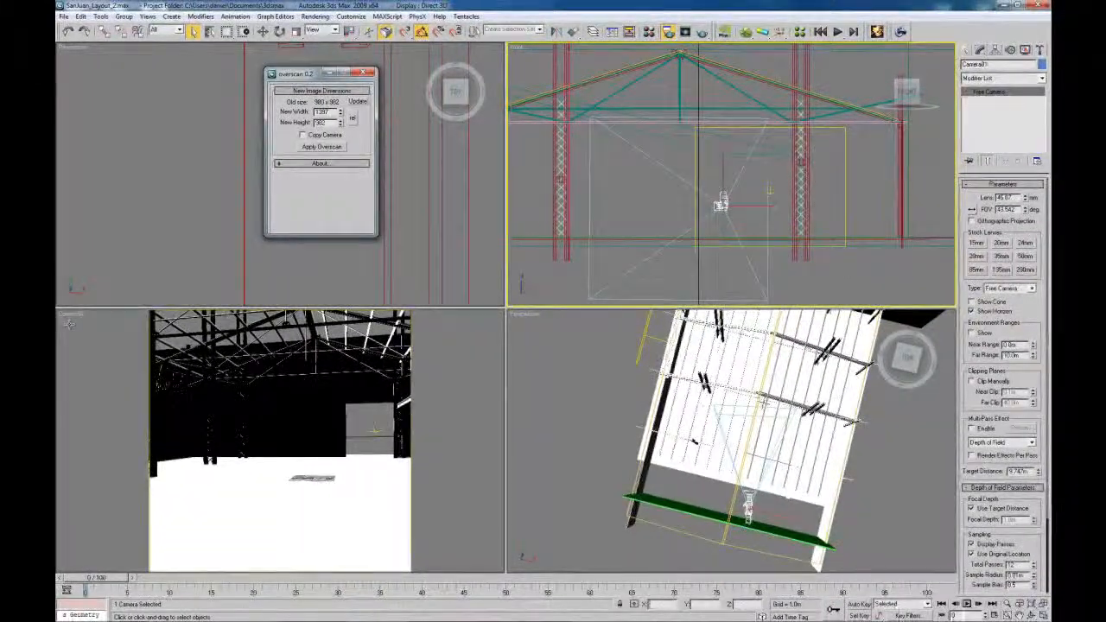
pyautogui.click(63, 325)
pyautogui.click(722, 203)
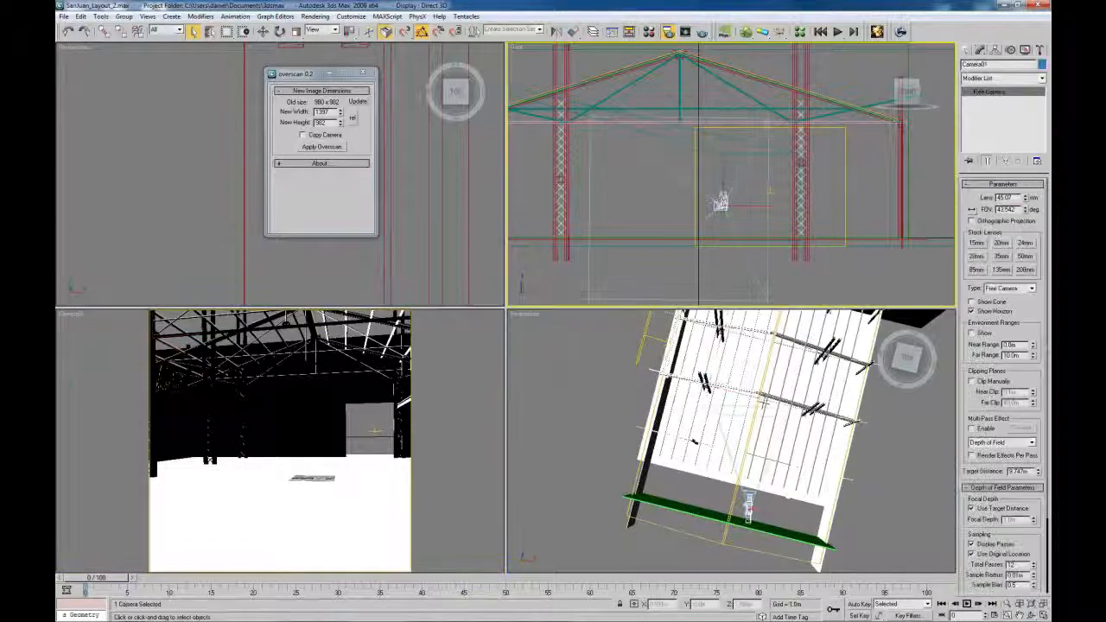
pyautogui.press('space')
pyautogui.click(106, 352)
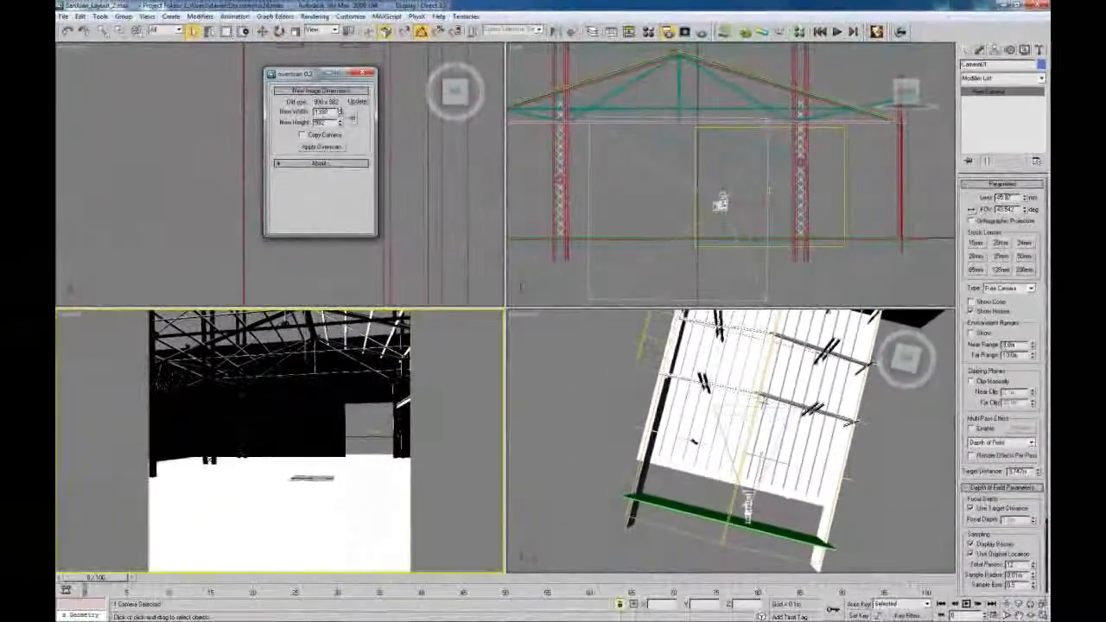
pyautogui.moveTo(340, 111); pyautogui.dragTo(330, 68)
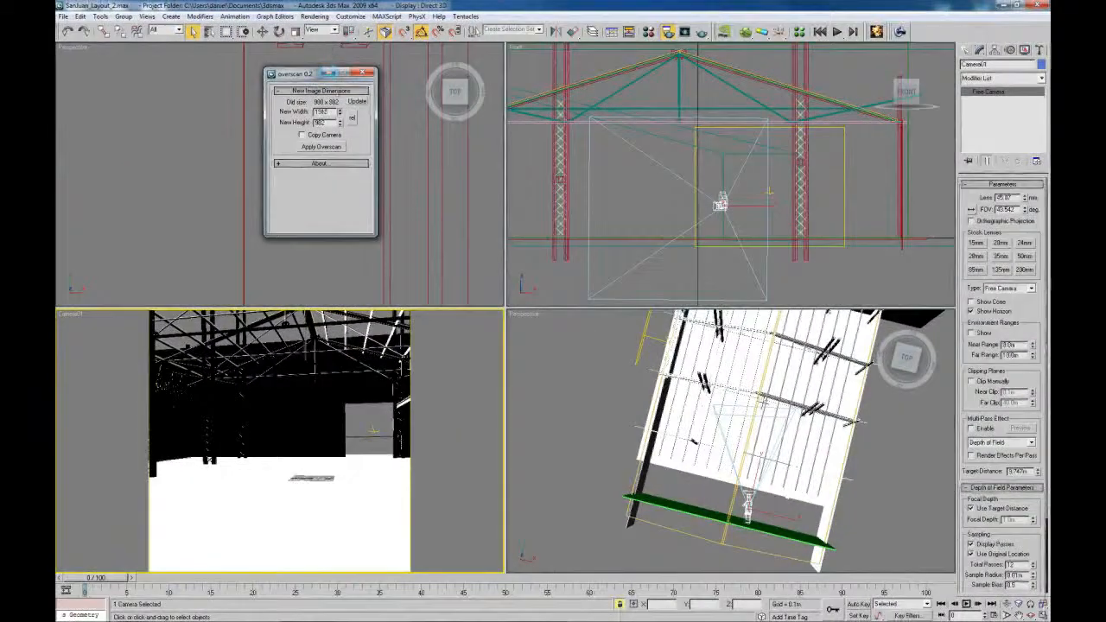
pyautogui.click(322, 146)
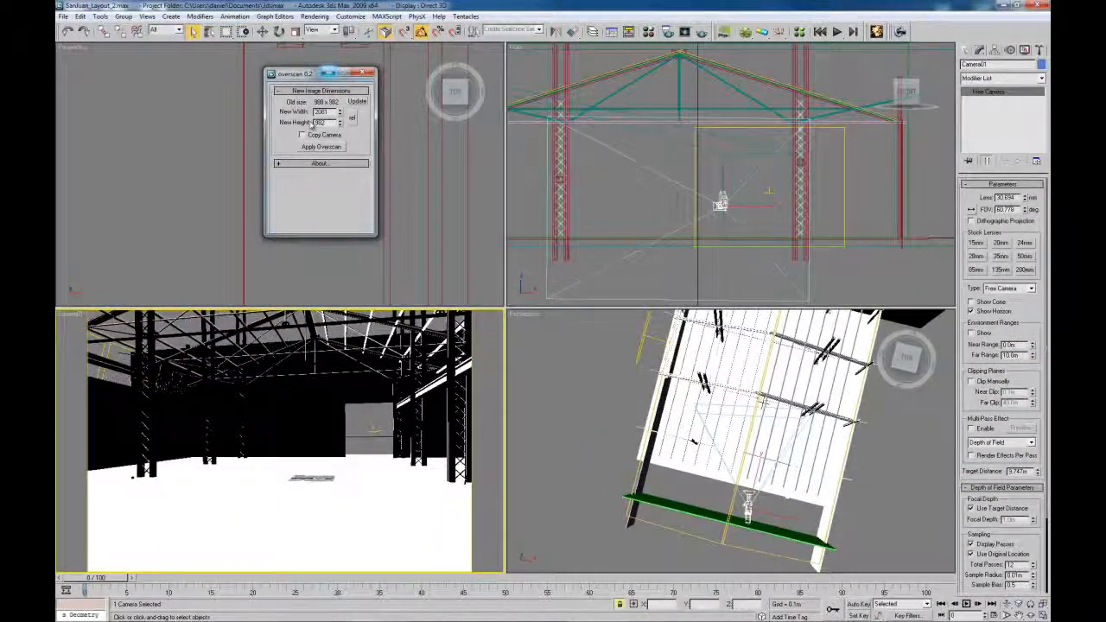
# Reapply overscan at width 738, check Camera01's lens reads 59.849 mm, and close the tool
pyautogui.moveTo(340, 113); pyautogui.dragTo(323, 184)
pyautogui.click(322, 147)
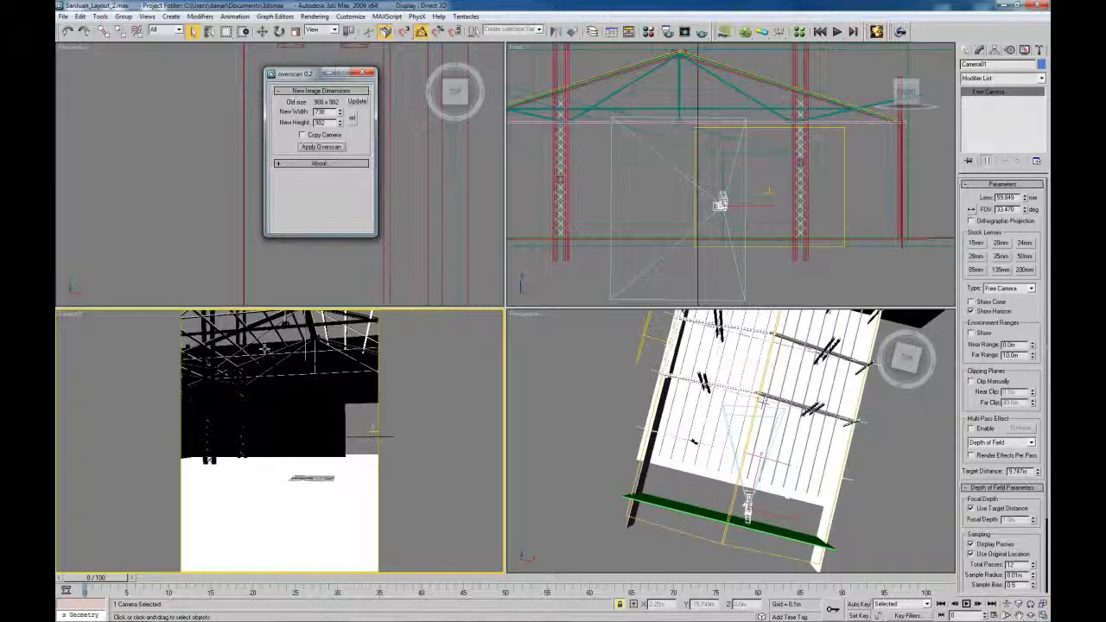
pyautogui.doubleClick(1006, 197)
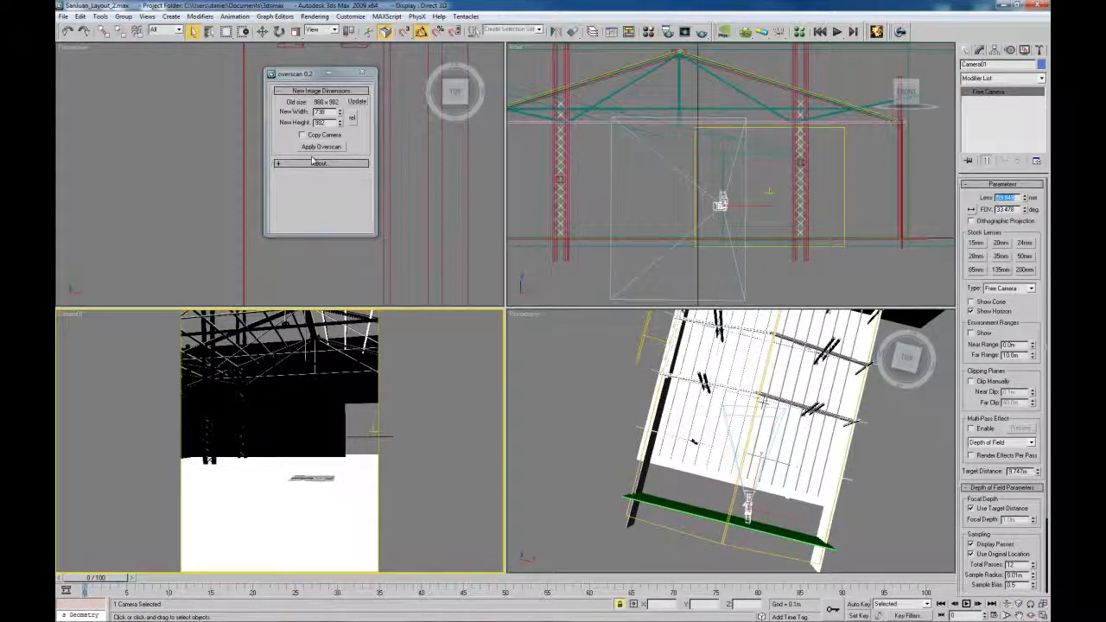
pyautogui.moveTo(311, 75); pyautogui.dragTo(331, 88)
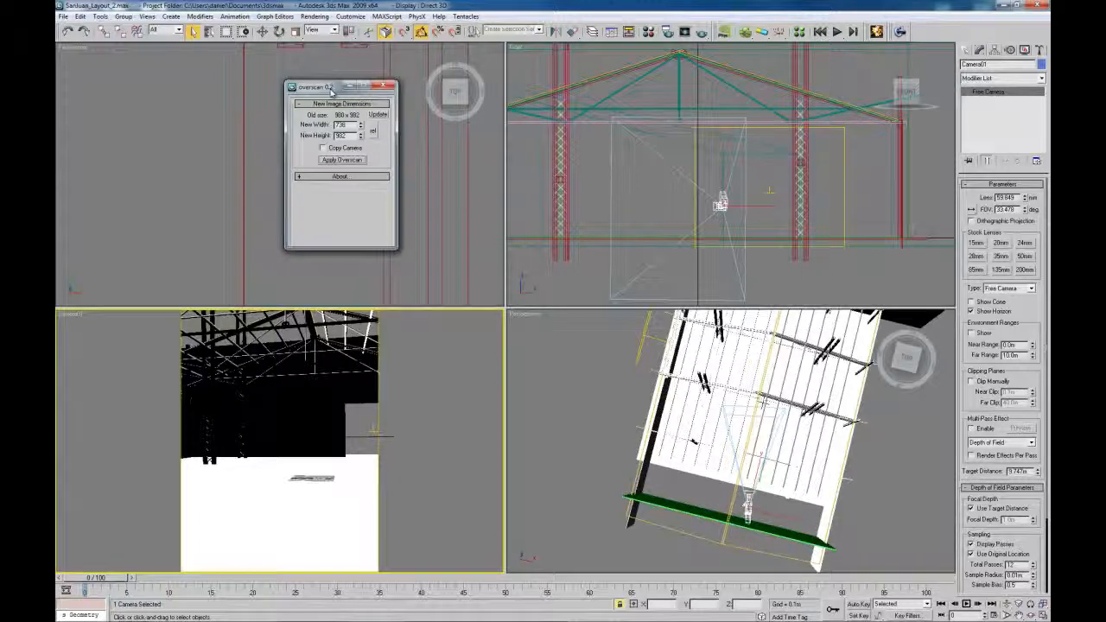
pyautogui.click(387, 86)
# Open SanJuan_Layout_3.max from the recent files list without saving the current scene
pyautogui.click(63, 17)
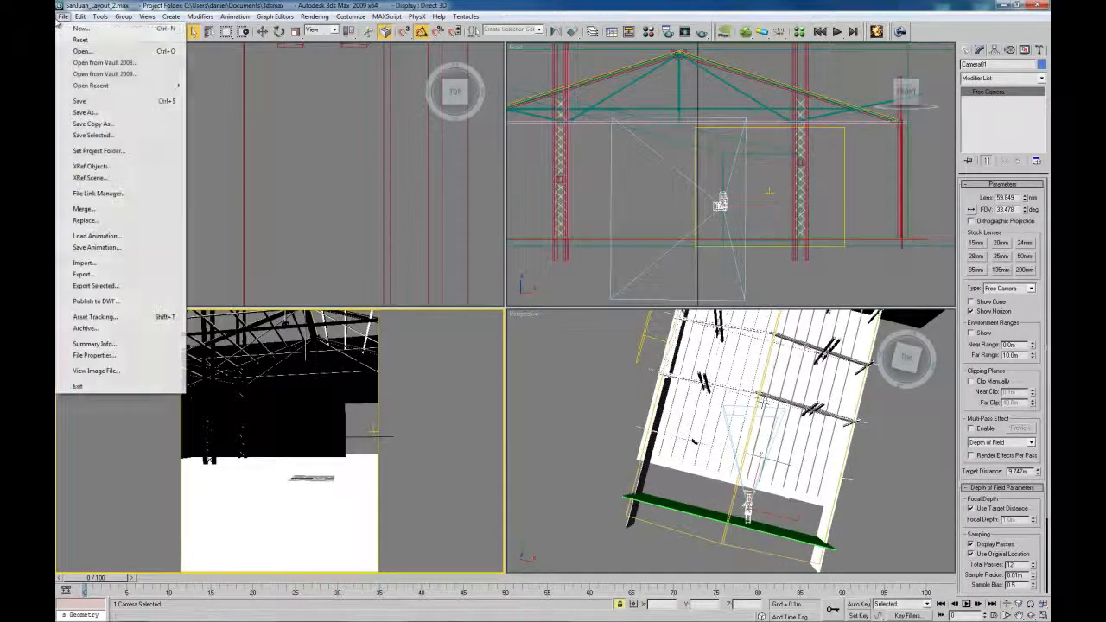
pyautogui.moveTo(108, 86)
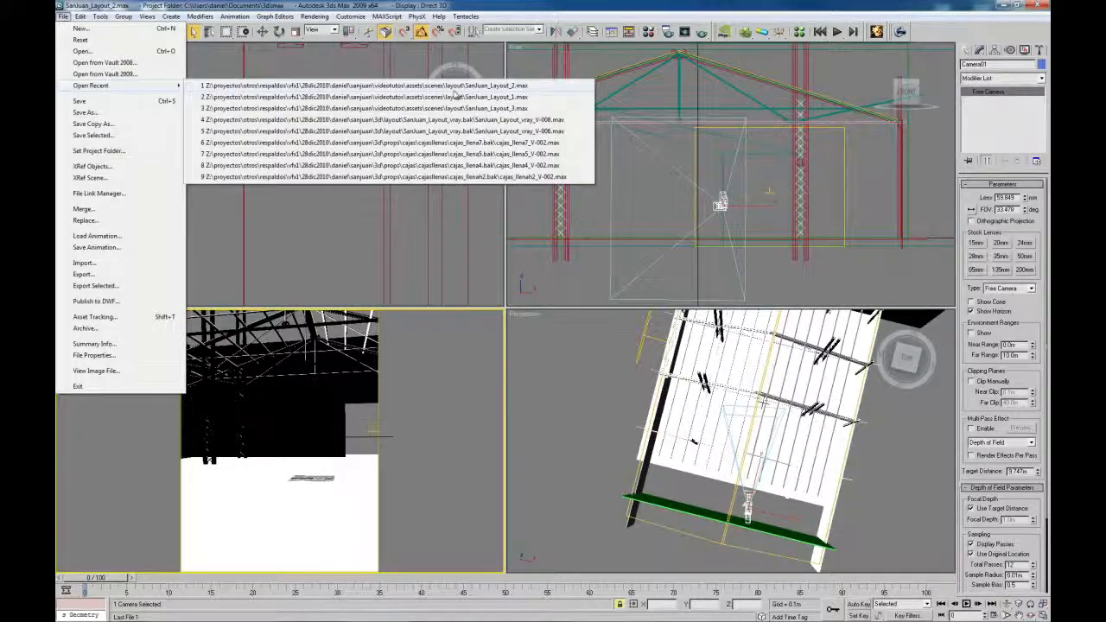
pyautogui.click(491, 108)
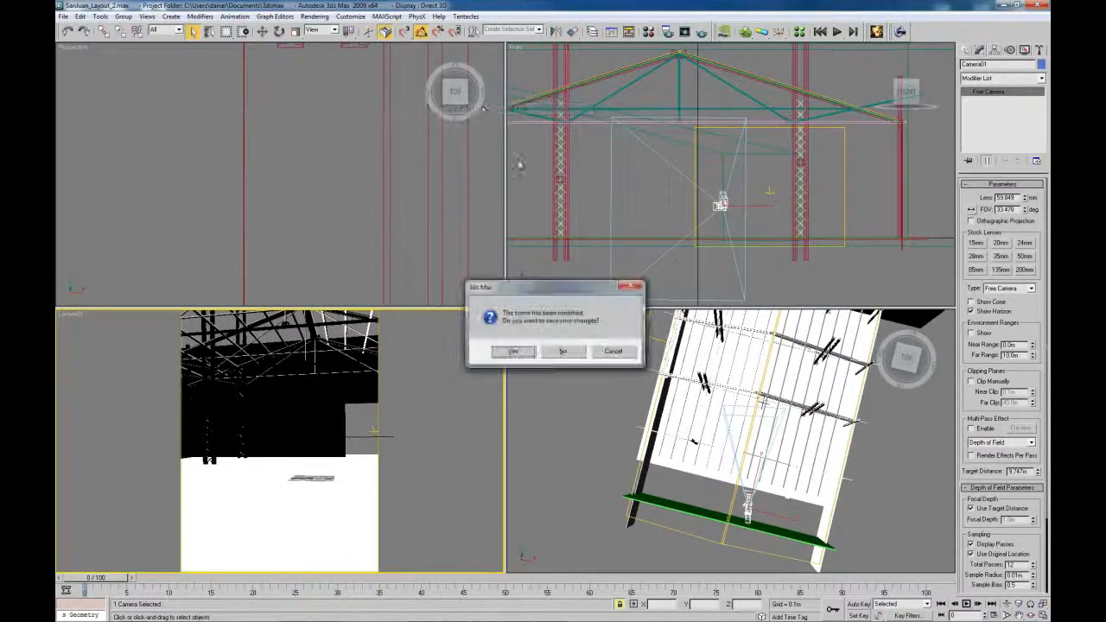
pyautogui.click(557, 352)
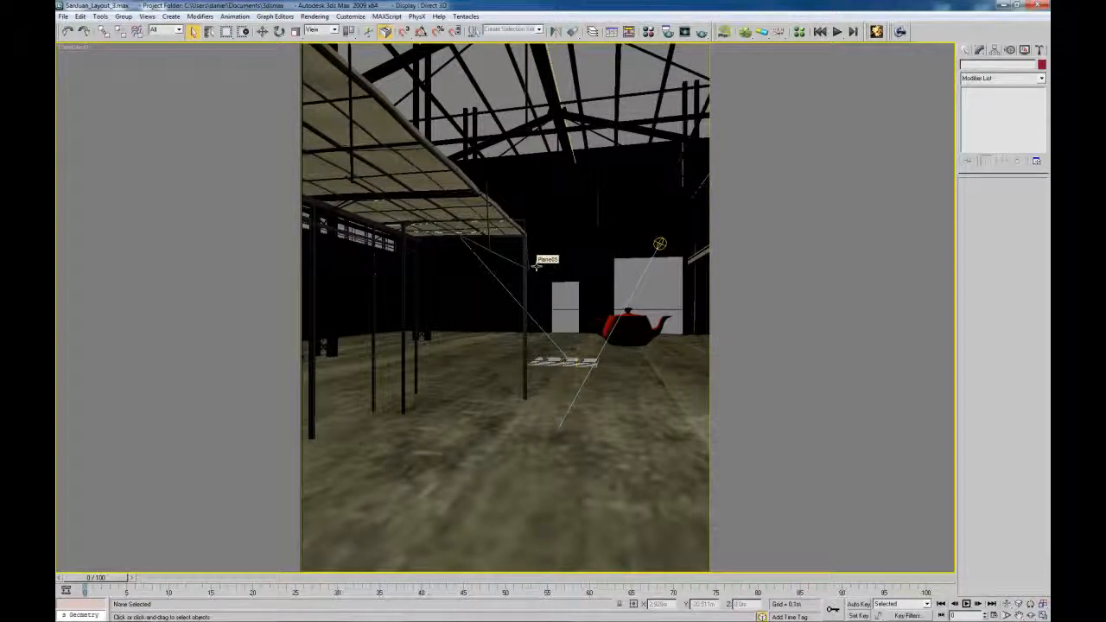
# Step through the market reference photos to mercado2.jpg and restore Photo Viewer to a smaller window
pyautogui.moveTo(425, 620)
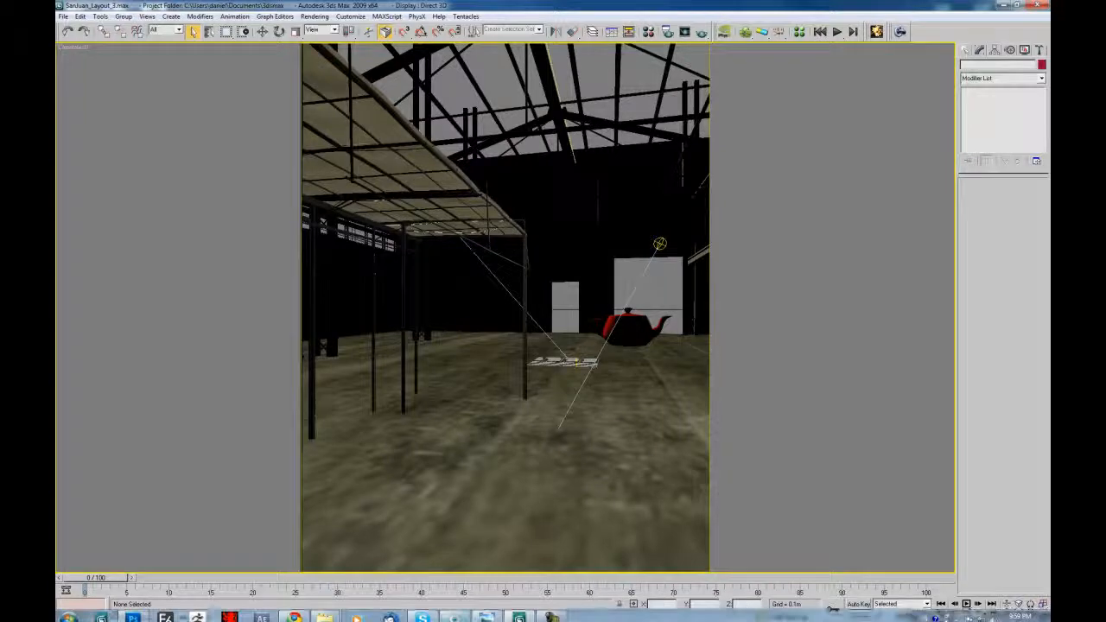
pyautogui.click(484, 616)
pyautogui.press('Right')
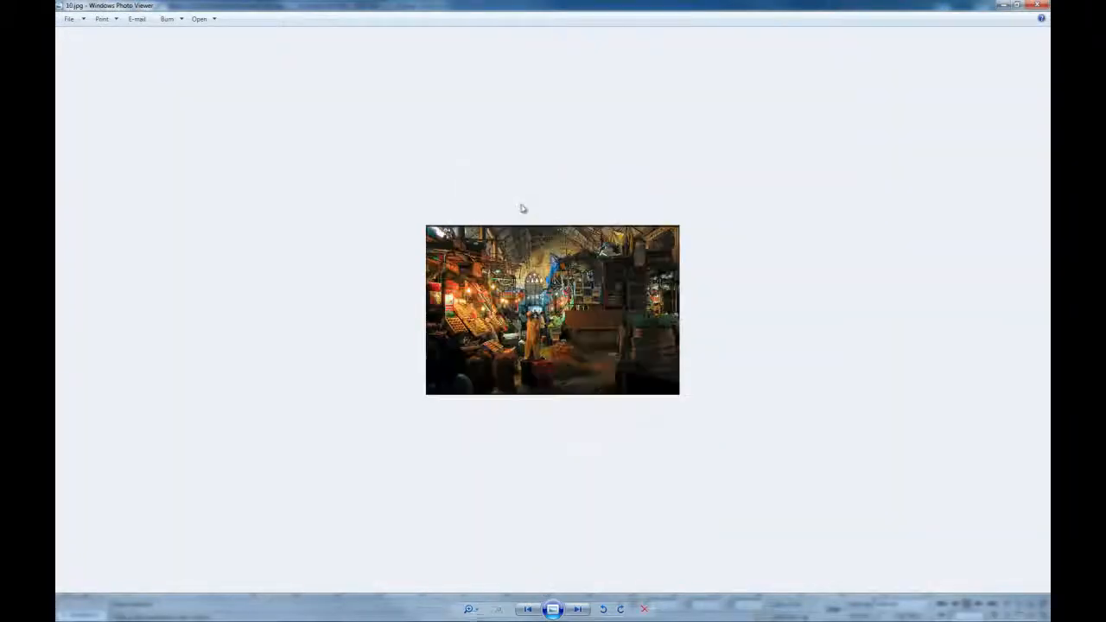
pyautogui.press('Right')
pyautogui.press('Right')
pyautogui.press('Right')
pyautogui.press('Right')
pyautogui.press('Right')
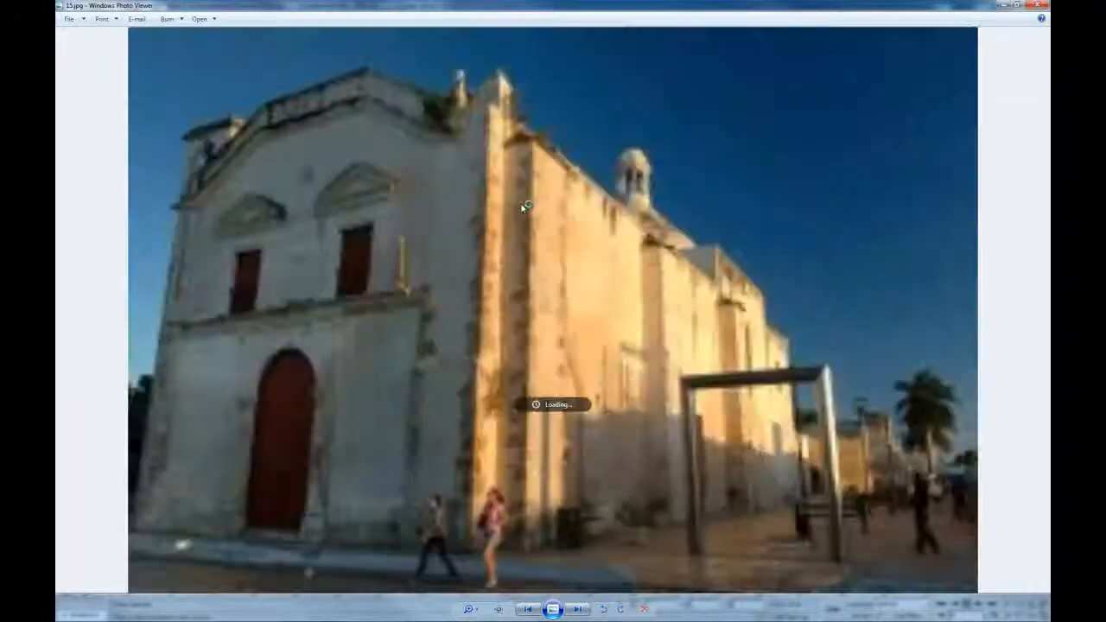
pyautogui.press('Right')
pyautogui.press('Right')
pyautogui.press('Right')
pyautogui.press('Right')
pyautogui.press('Right')
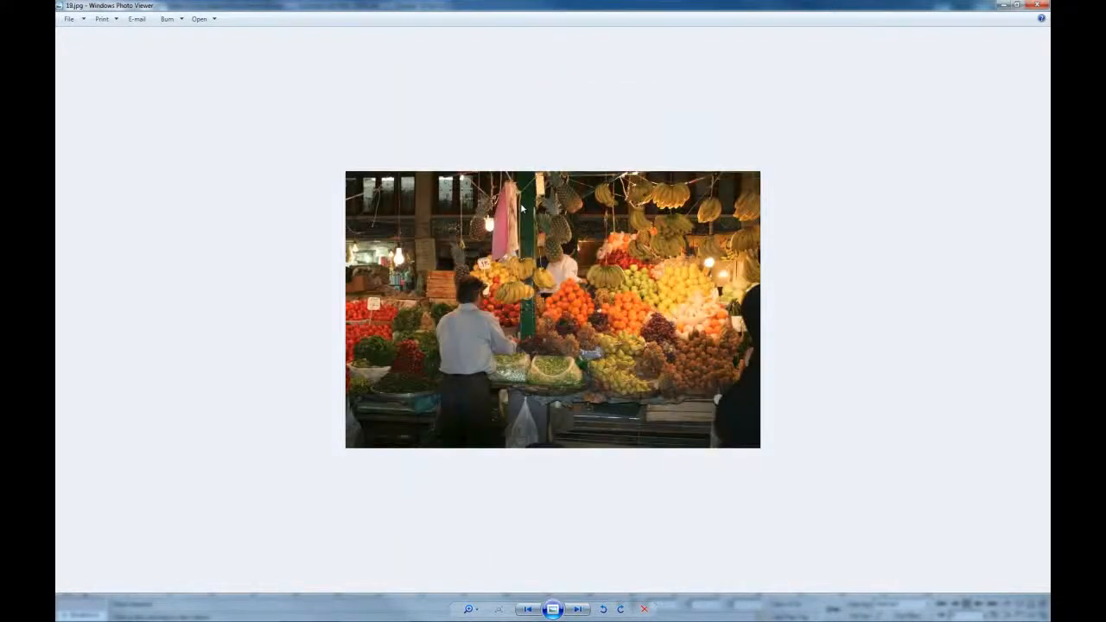
pyautogui.press('Right')
pyautogui.press('Right')
pyautogui.press('Right')
pyautogui.press('Right')
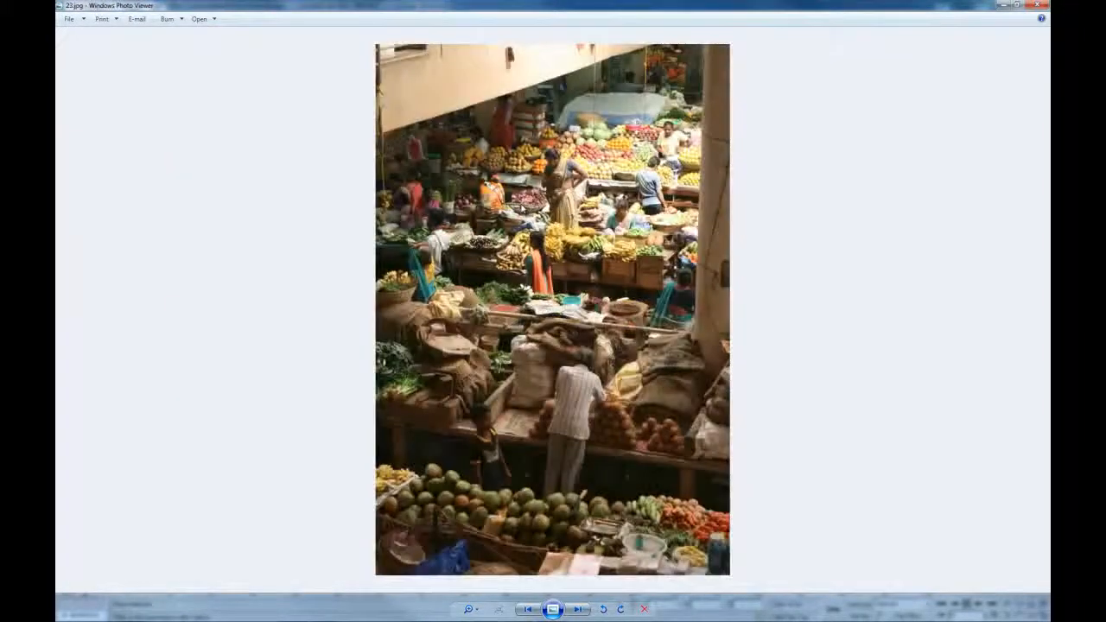
pyautogui.press('Right')
pyautogui.press('Right')
pyautogui.press('Right')
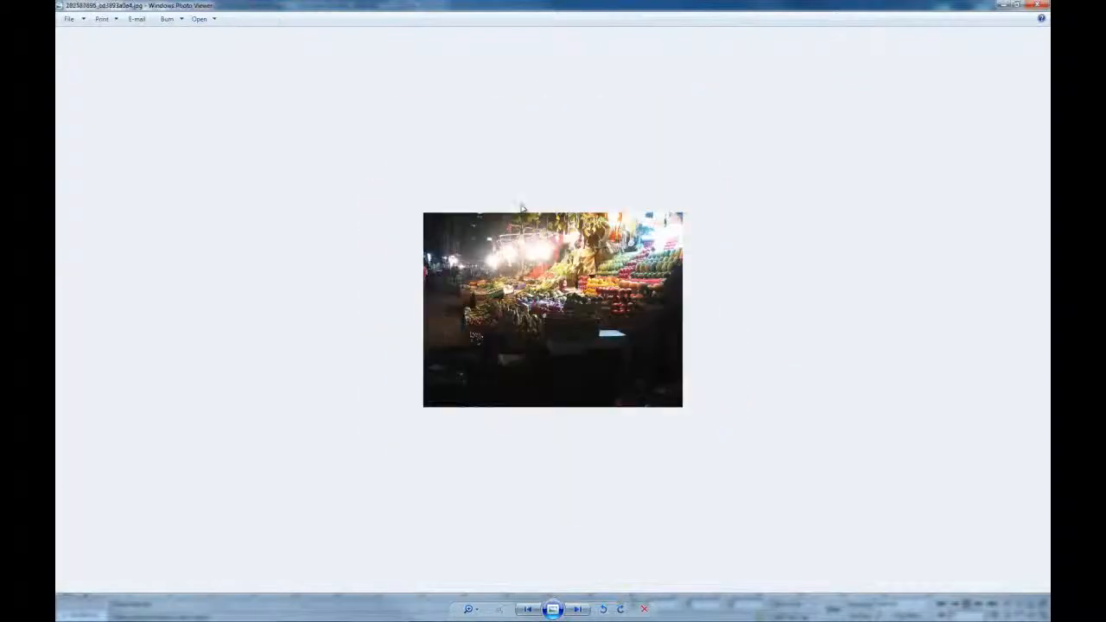
pyautogui.press('Right')
pyautogui.press('Right')
pyautogui.press('Right')
pyautogui.press('Right')
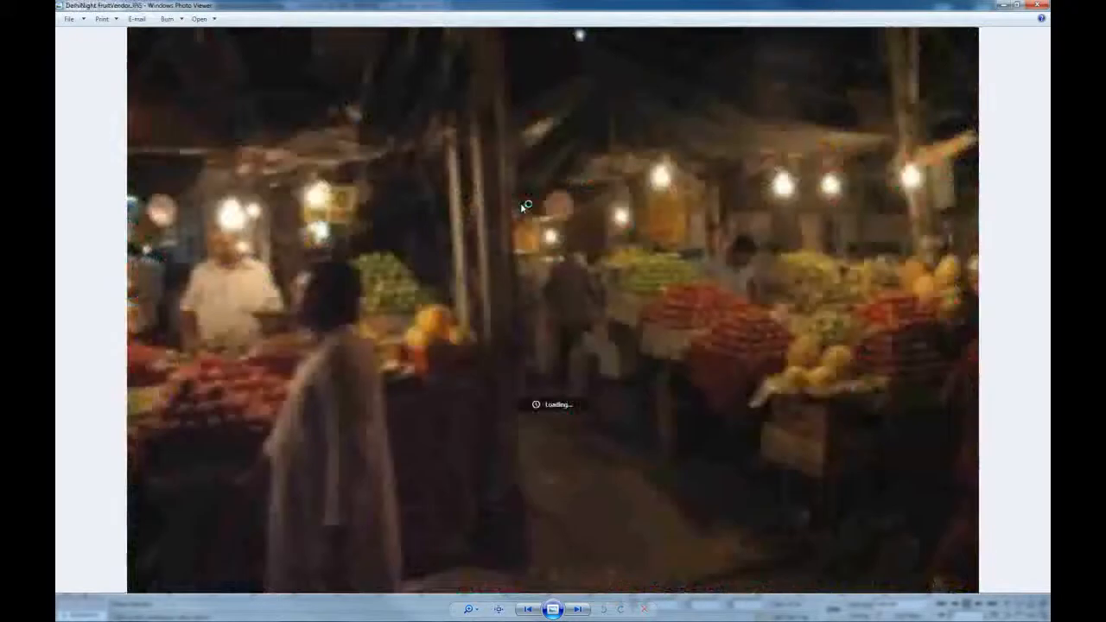
pyautogui.press('Right')
pyautogui.press('Right')
pyautogui.press('Right')
pyautogui.press('Right')
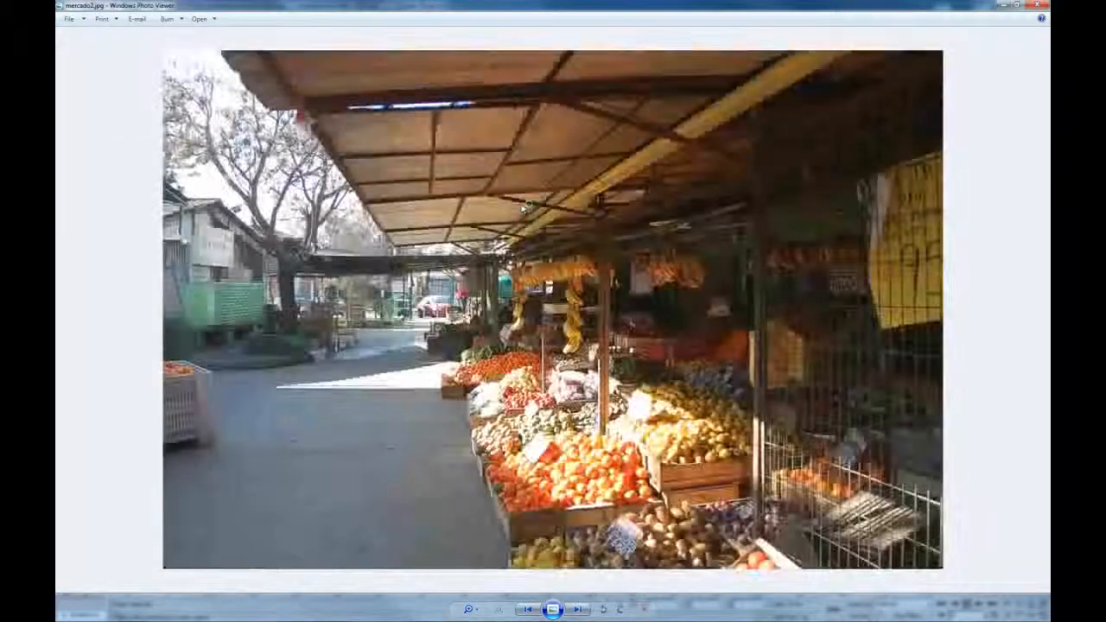
pyautogui.press('Right')
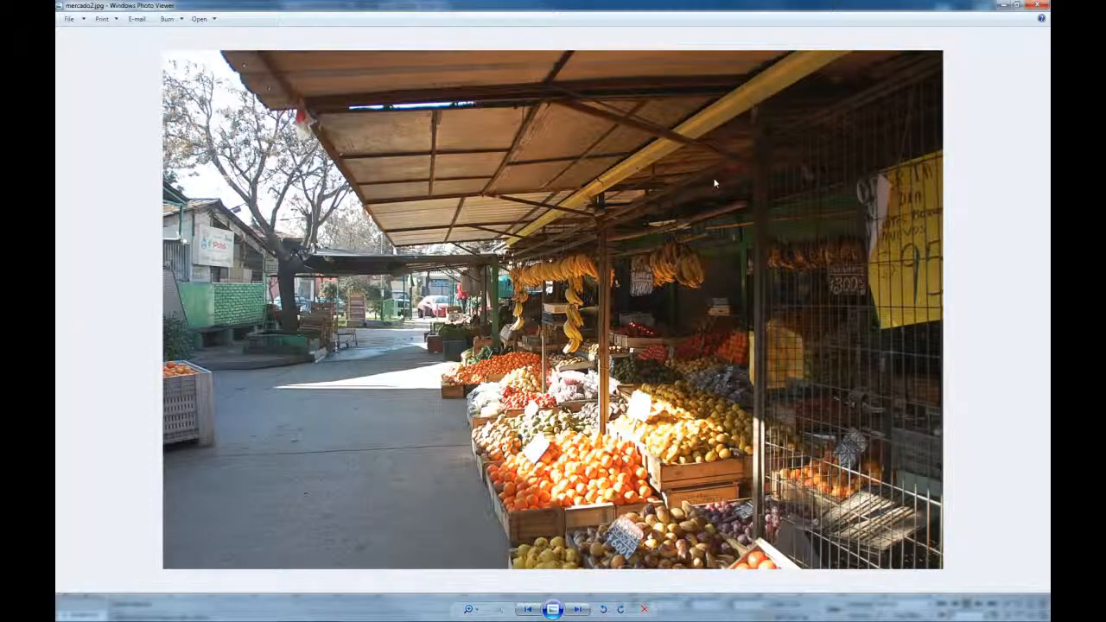
pyautogui.click(1017, 6)
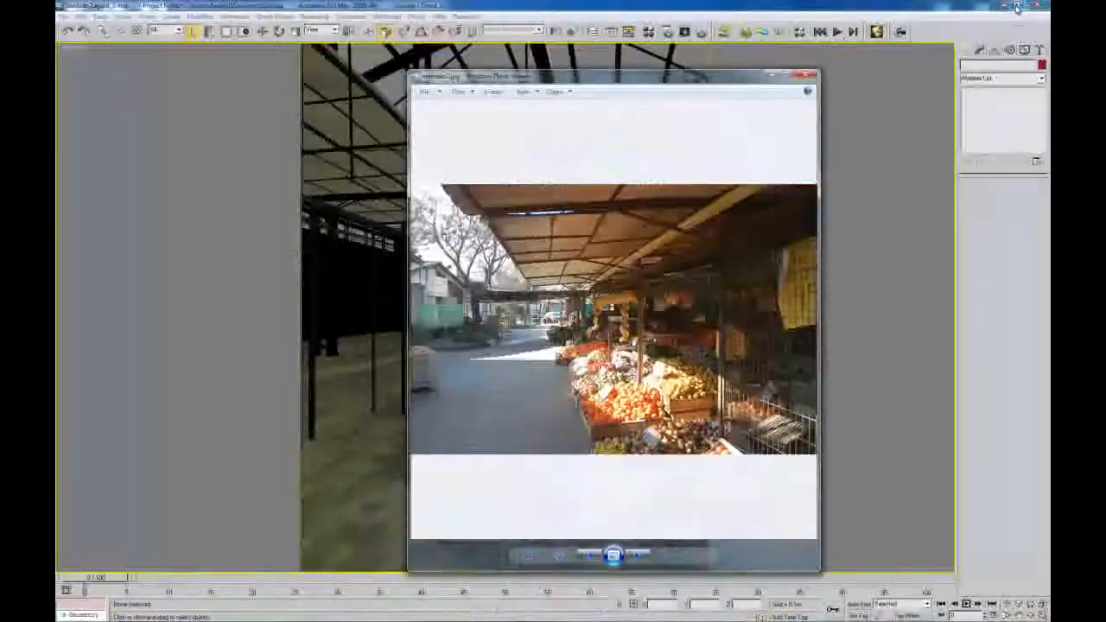
# Place the mercado2 photo beside the camera view, then return to four viewports framing the teapot
pyautogui.moveTo(650, 87); pyautogui.dragTo(825, 43)
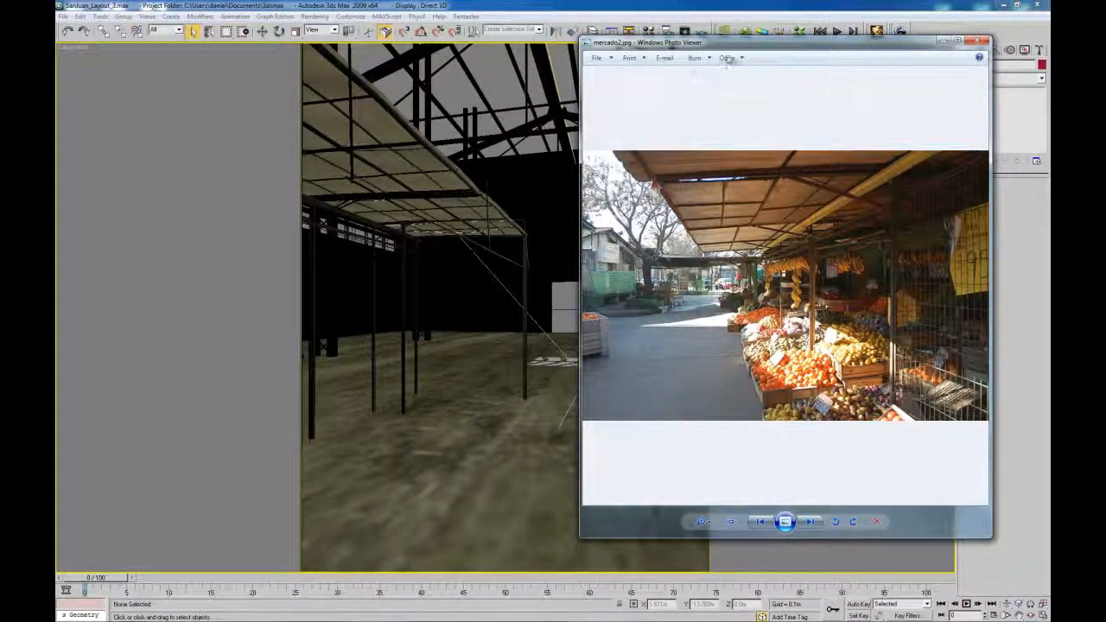
pyautogui.moveTo(735, 55); pyautogui.dragTo(0, 82)
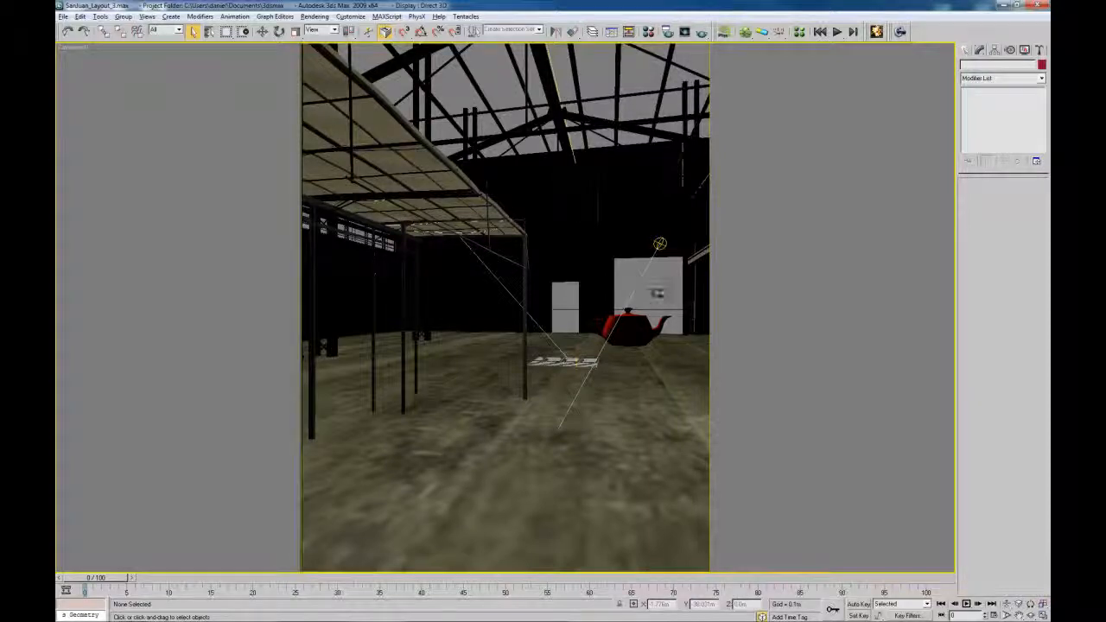
pyautogui.hotkey('alt', 'w')
pyautogui.moveTo(340, 123)
pyautogui.mouseDown(button='middle')
pyautogui.moveTo(369, 128)
pyautogui.moveTo(372, 213)
pyautogui.moveTo(402, 250)
pyautogui.mouseUp(button='middle')
pyautogui.scroll(-4, 370, 128)
pyautogui.scroll(-4, 367, 128)
pyautogui.moveTo(338, 185); pyautogui.dragTo(398, 240, button='middle')
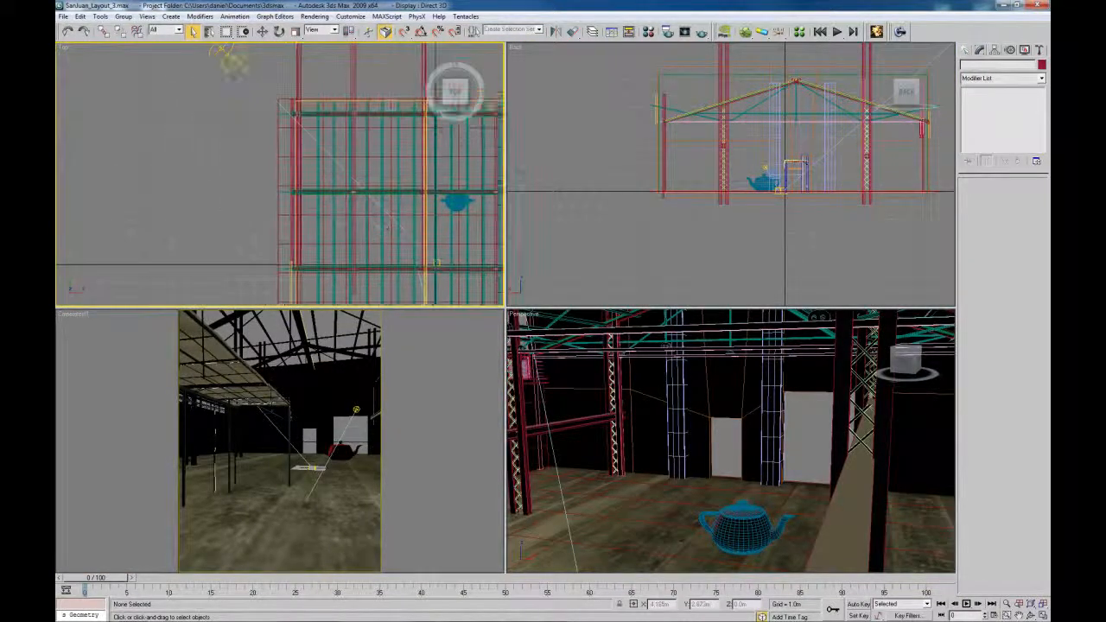
# Select the VRaySun, inspect its position in a perspective view, then maximize the camera view
pyautogui.click(222, 63)
pyautogui.press('p')
pyautogui.scroll(-10, 218, 130)
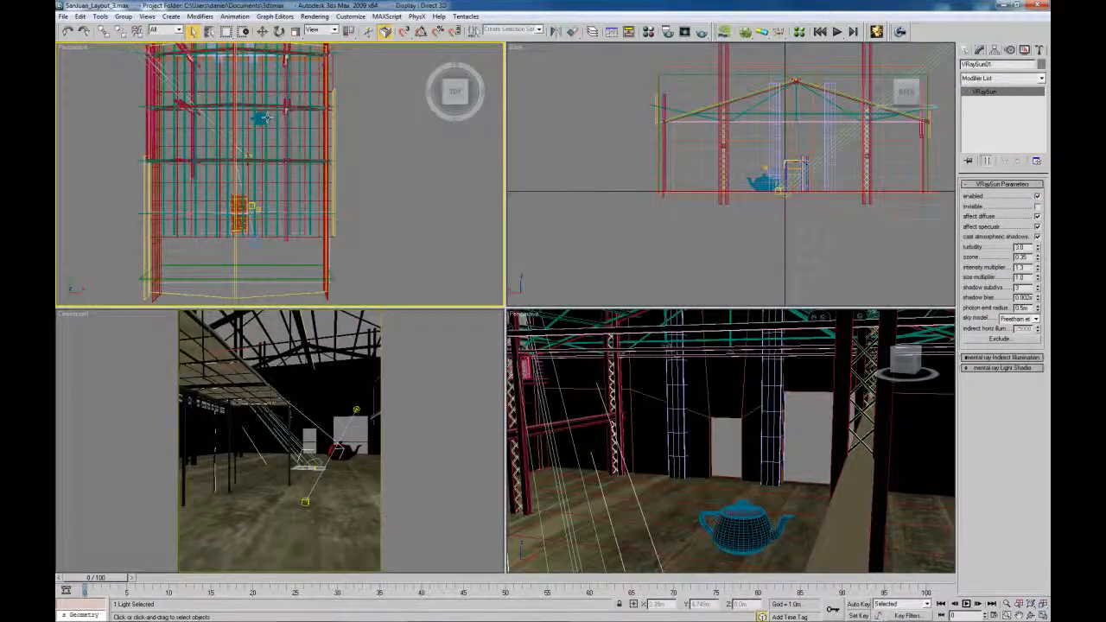
pyautogui.moveTo(270, 117); pyautogui.dragTo(320, 158, button='middle')
pyautogui.moveTo(413, 226); pyautogui.dragTo(411, 200, button='middle')
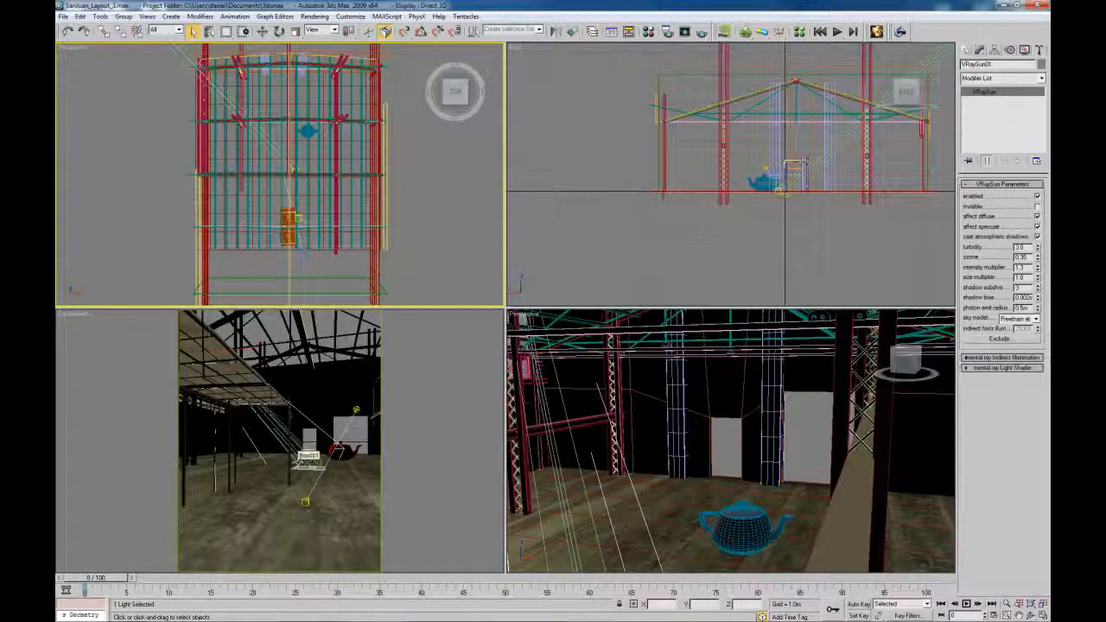
pyautogui.click(363, 438)
pyautogui.hotkey('alt', 'w')
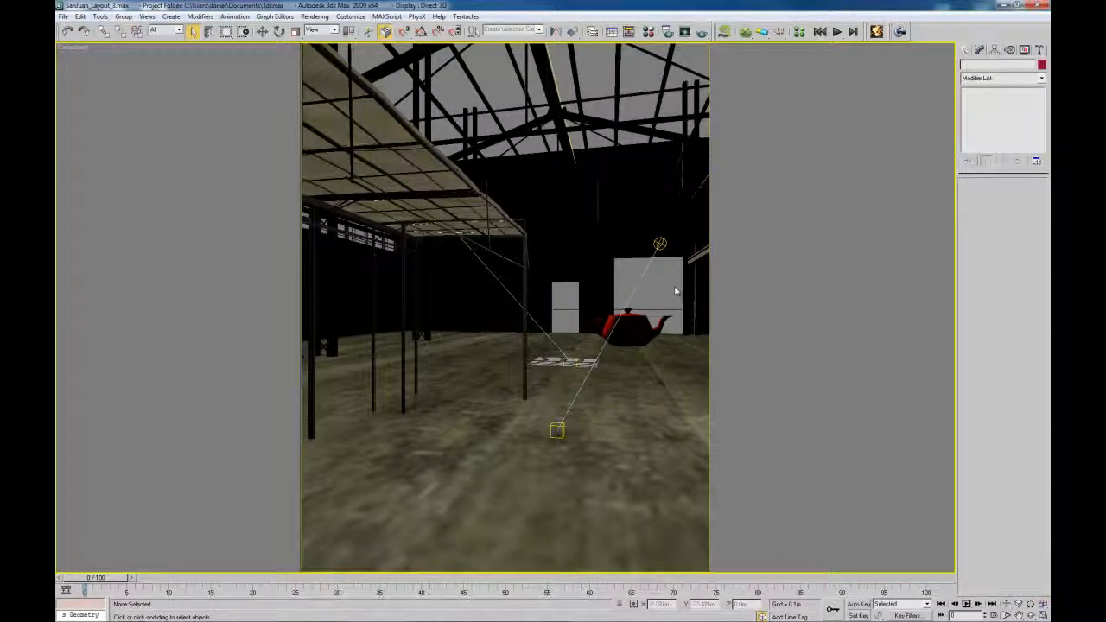
# Expand the SR tool's resolution and output settings and render the camera view at 759×982 Fast Draft
pyautogui.click(899, 40)
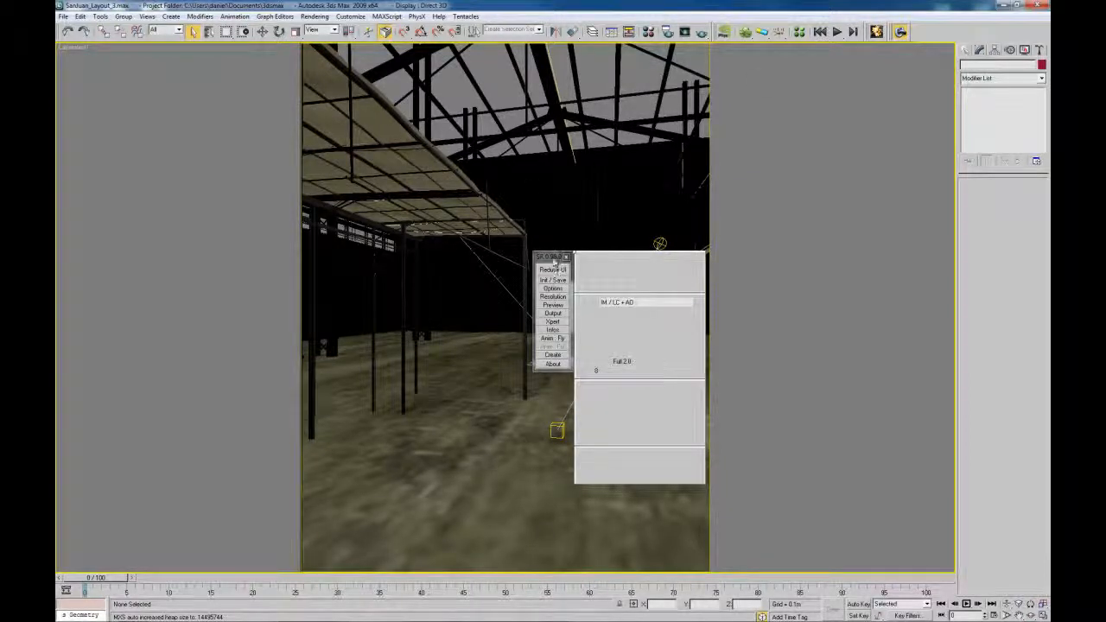
pyautogui.moveTo(551, 258); pyautogui.dragTo(553, 260)
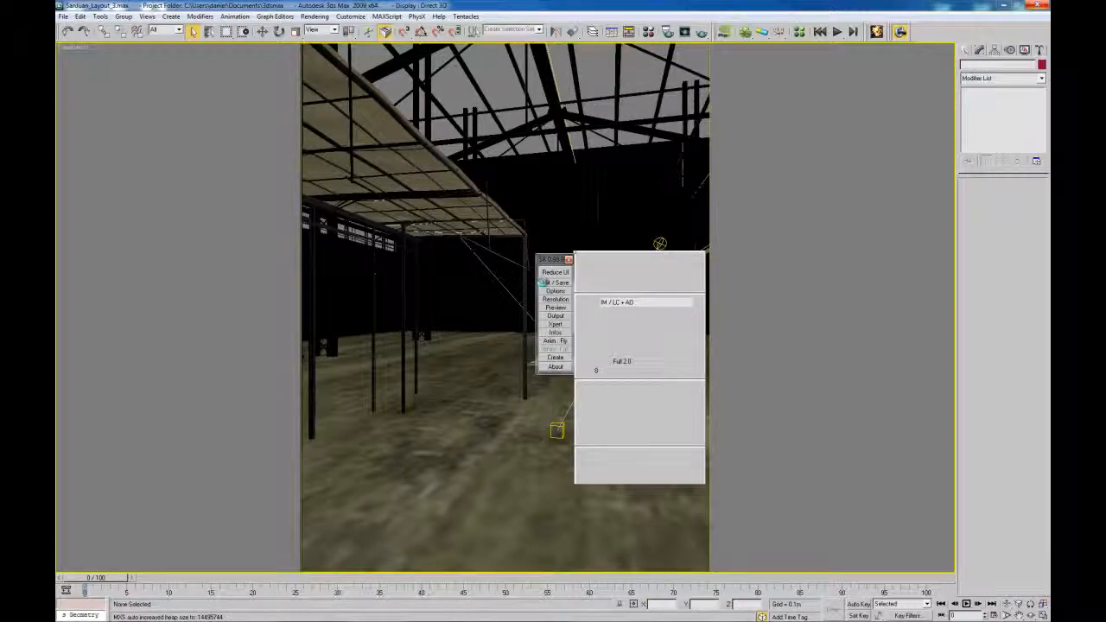
pyautogui.click(545, 282)
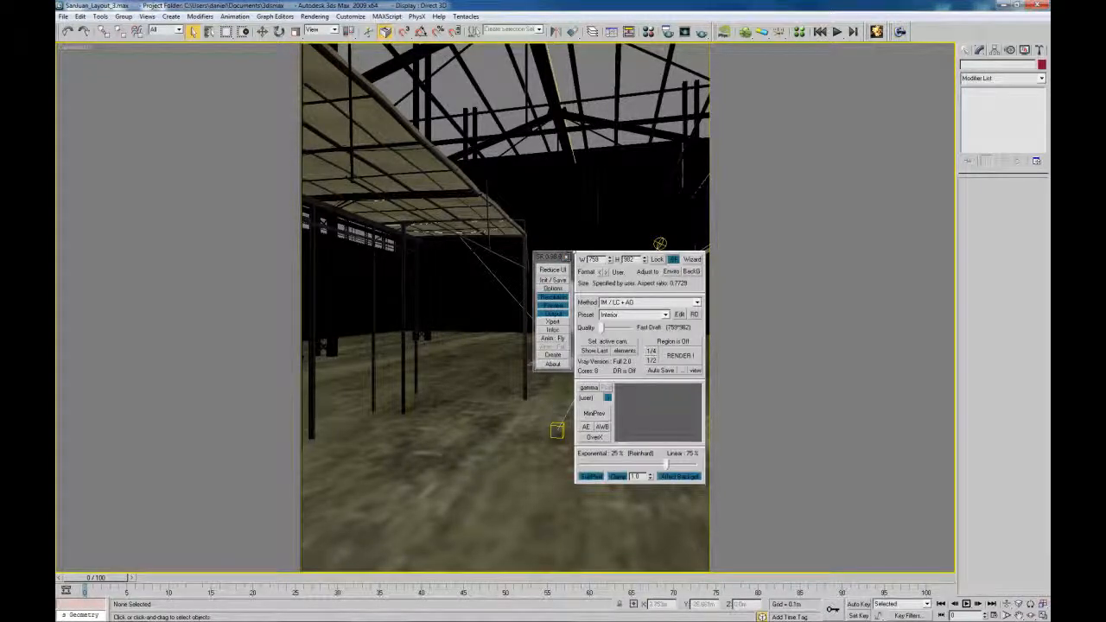
pyautogui.moveTo(546, 256); pyautogui.dragTo(96, 71)
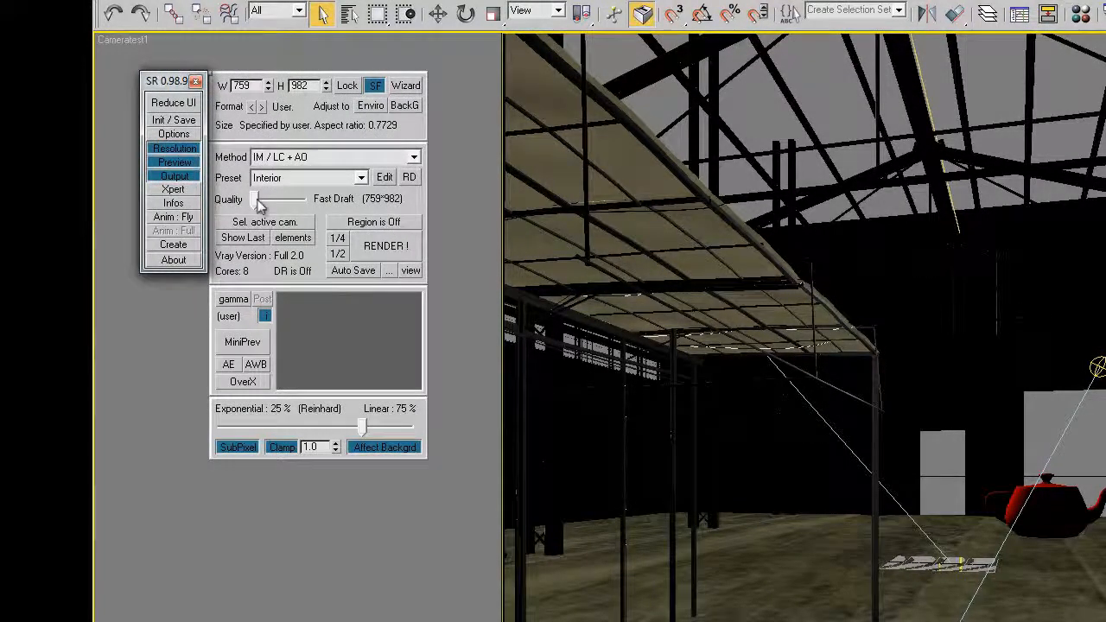
pyautogui.moveTo(160, 82); pyautogui.dragTo(152, 57)
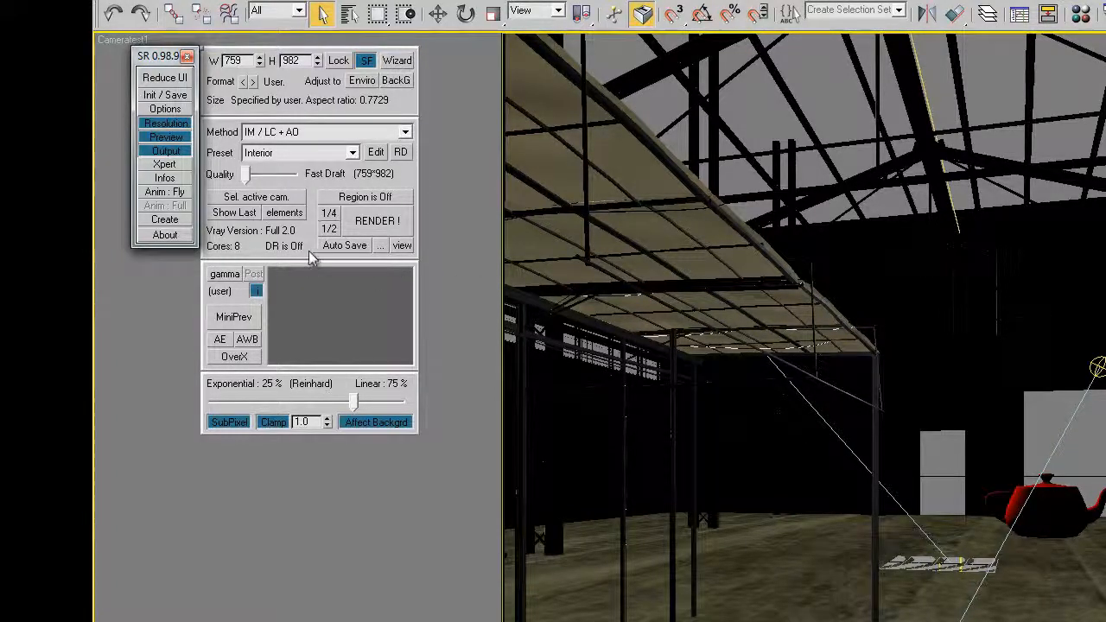
pyautogui.click(382, 224)
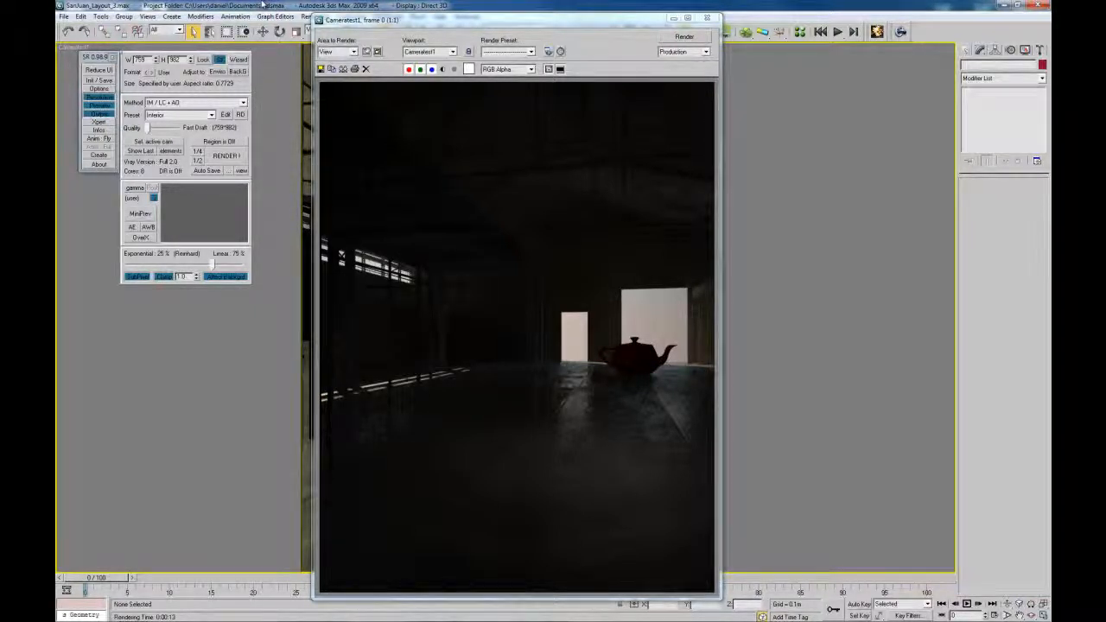
# Raise the V-Ray secondary bounces multiplier to 1.0 and render the camera view again
pyautogui.press('F10')
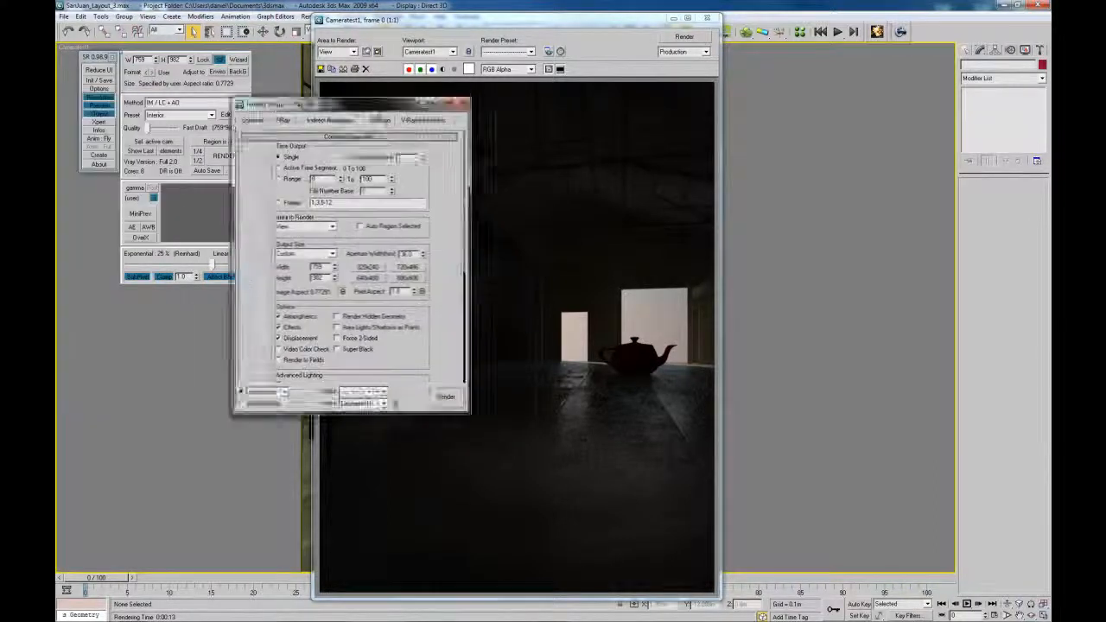
pyautogui.click(552, 146)
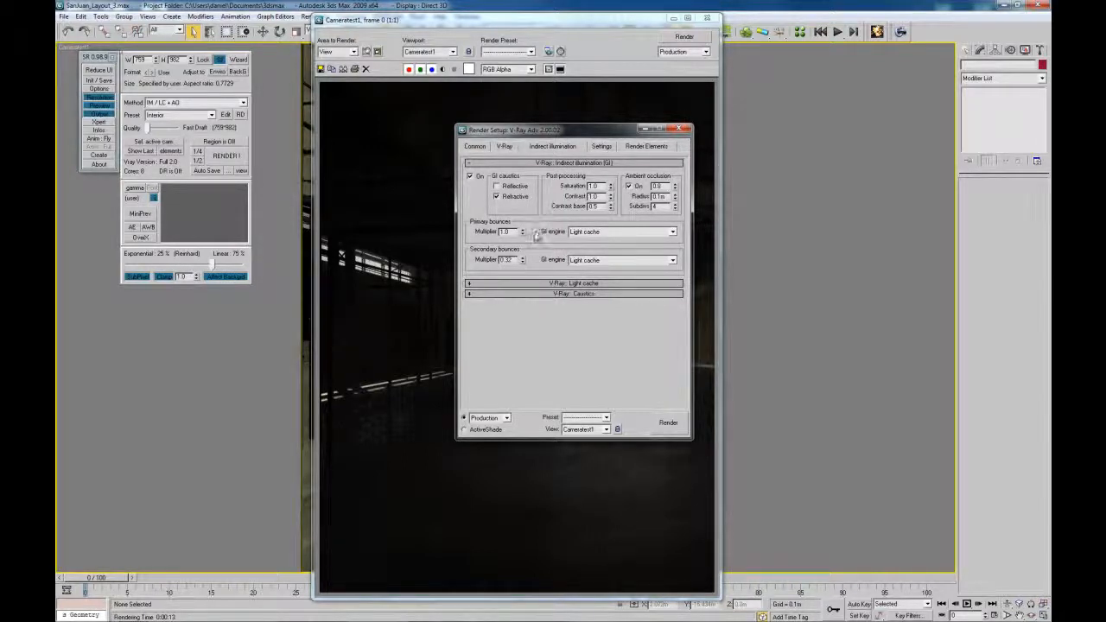
pyautogui.moveTo(523, 260); pyautogui.dragTo(519, 211)
pyautogui.click(685, 129)
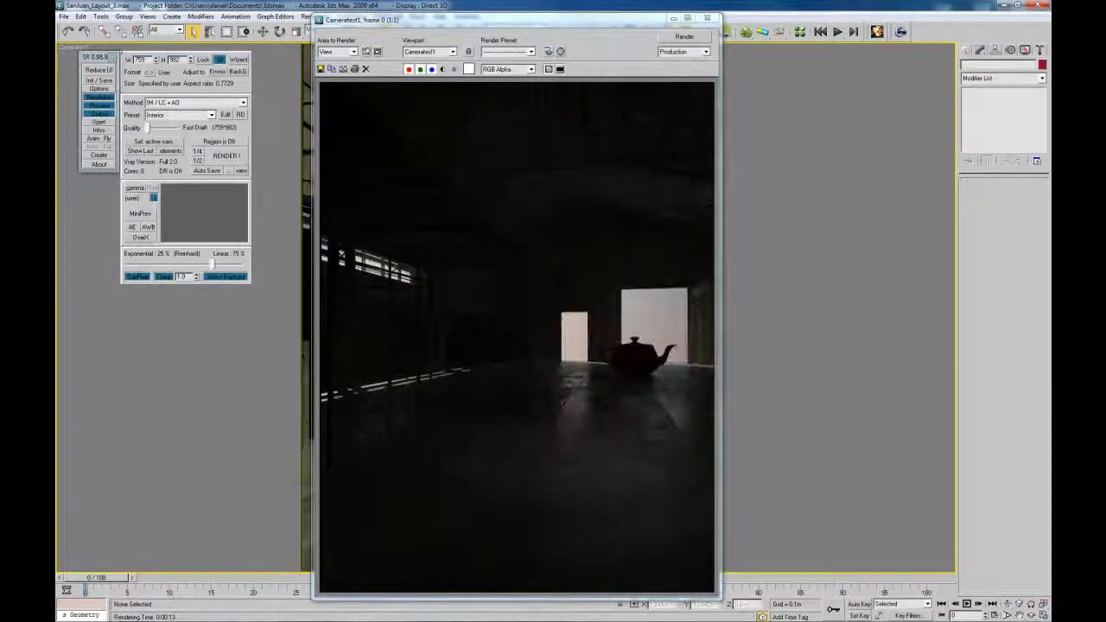
pyautogui.click(227, 156)
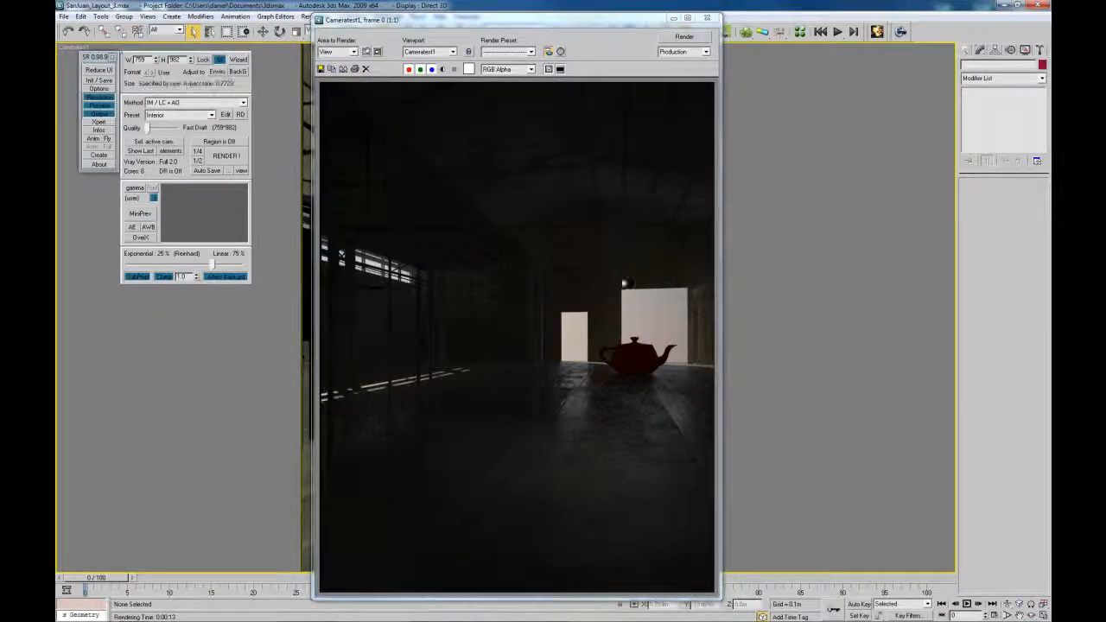
# Review the rendered frame, then switch to Photoshop and add an empty layer over testrender.png
pyautogui.click(528, 18)
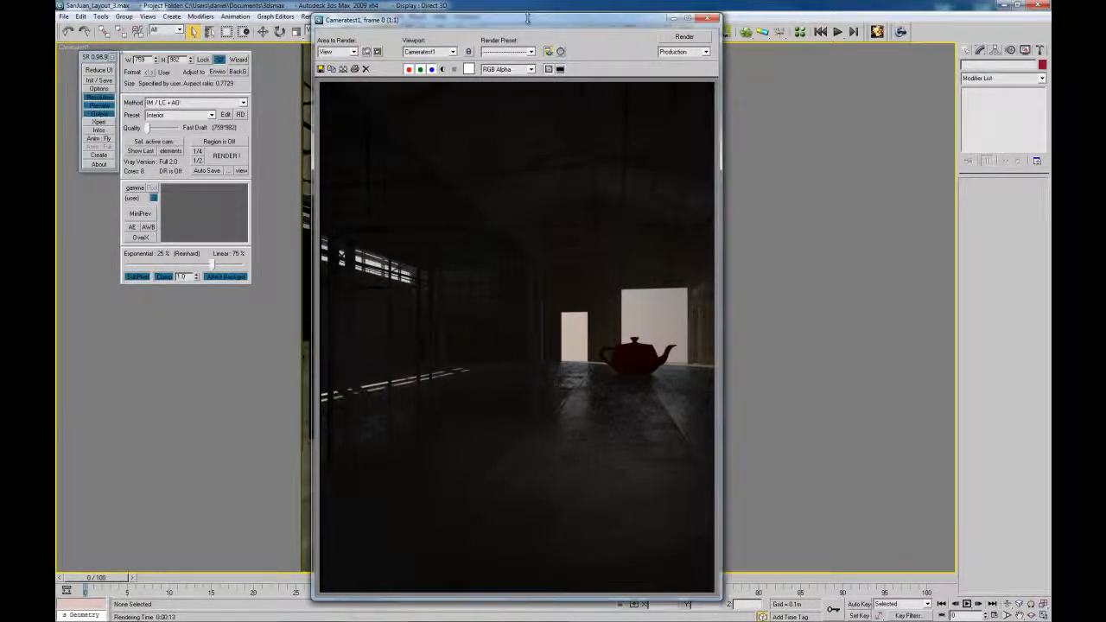
pyautogui.moveTo(528, 18); pyautogui.dragTo(554, 8)
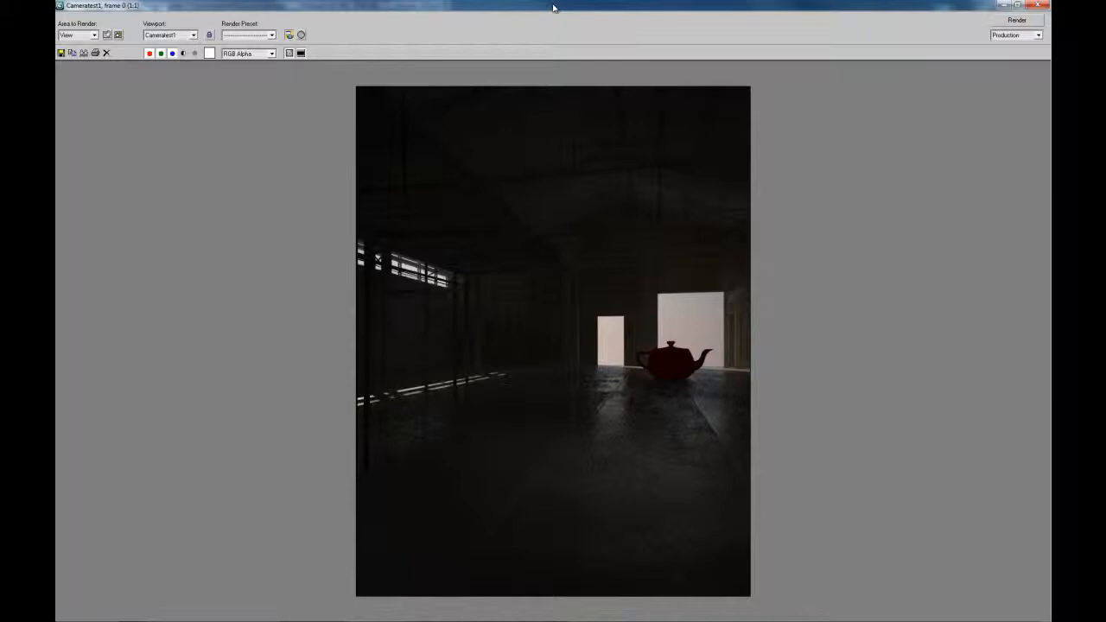
pyautogui.click(1005, 7)
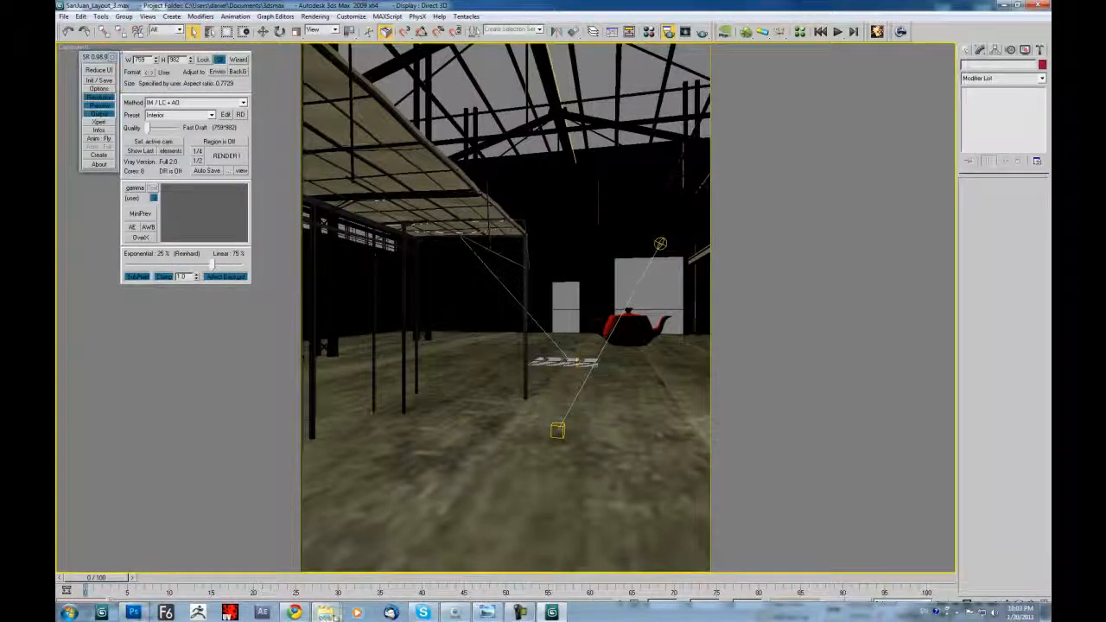
pyautogui.click(133, 613)
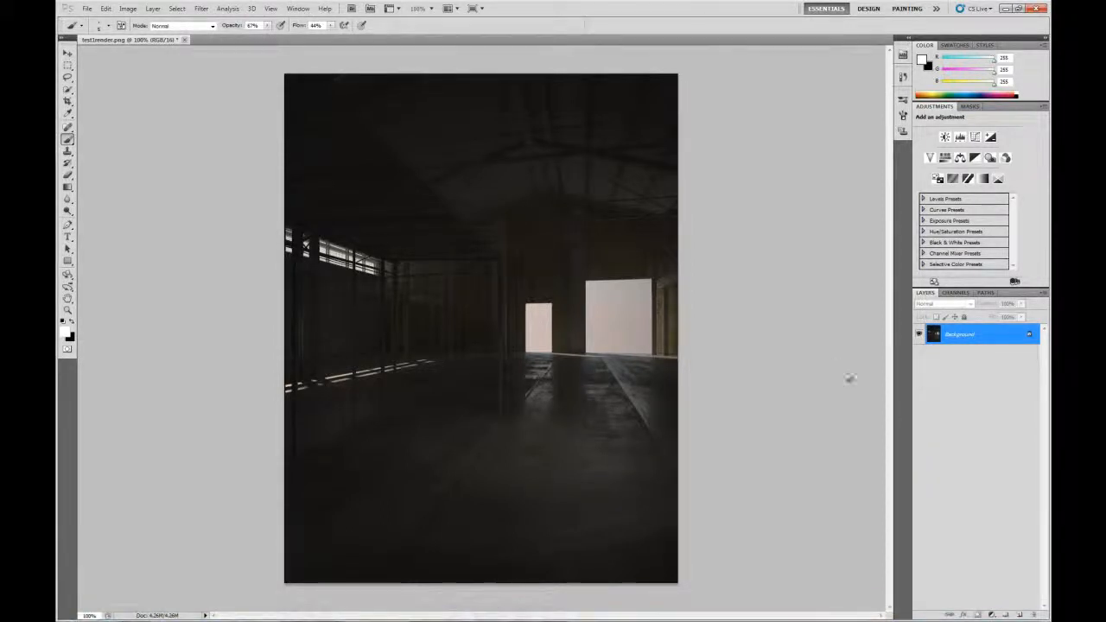
pyautogui.click(1021, 614)
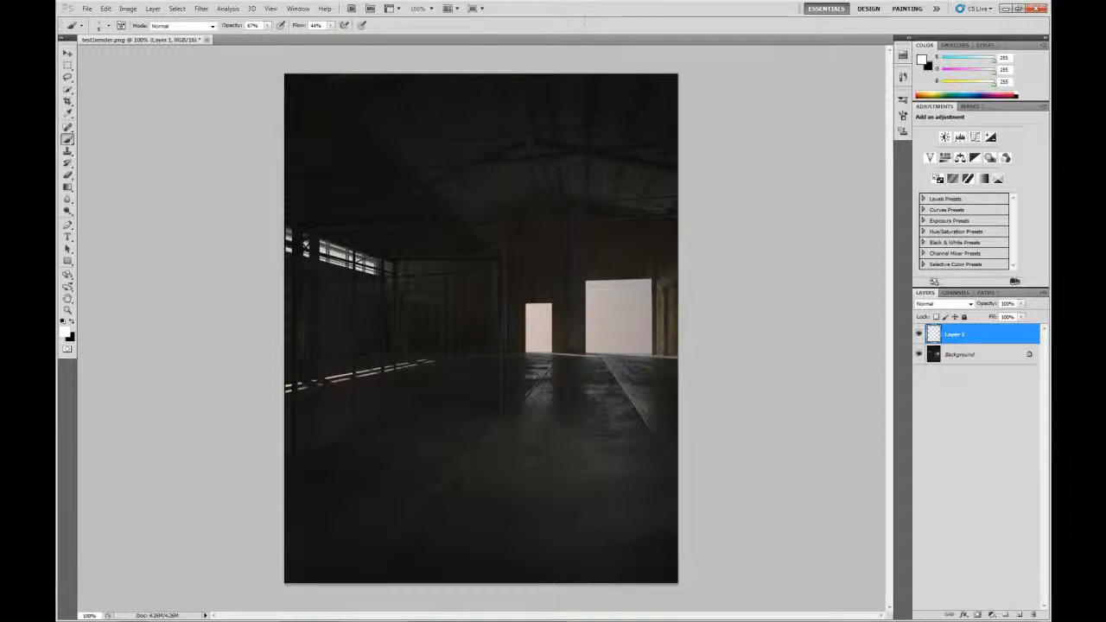
pyautogui.moveTo(296, 92); pyautogui.dragTo(511, 98)
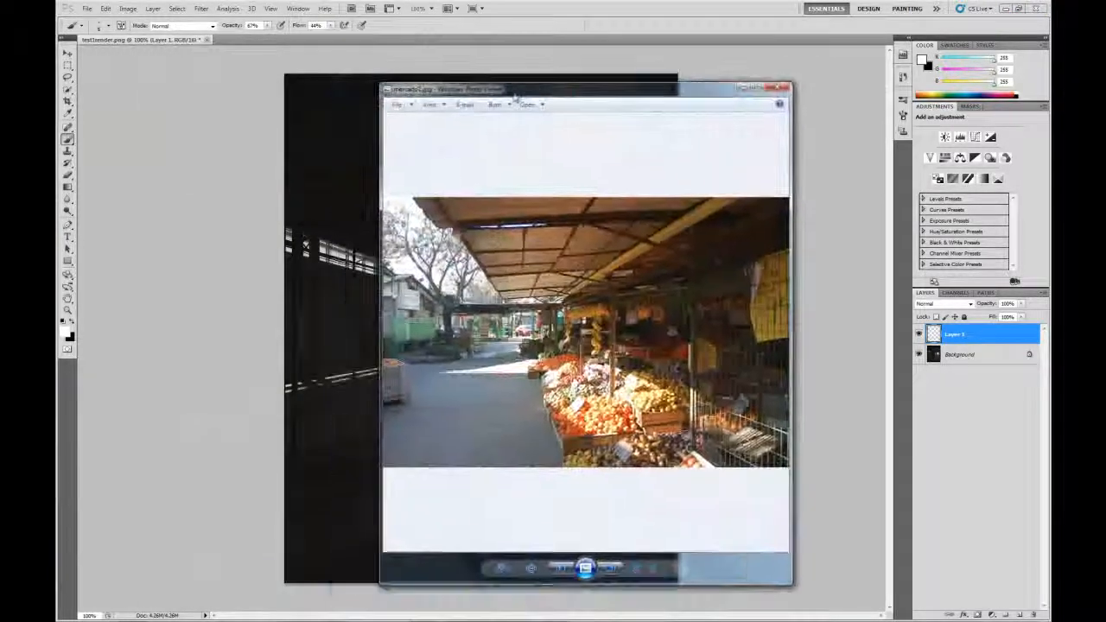
pyautogui.press('Right')
pyautogui.press('Right')
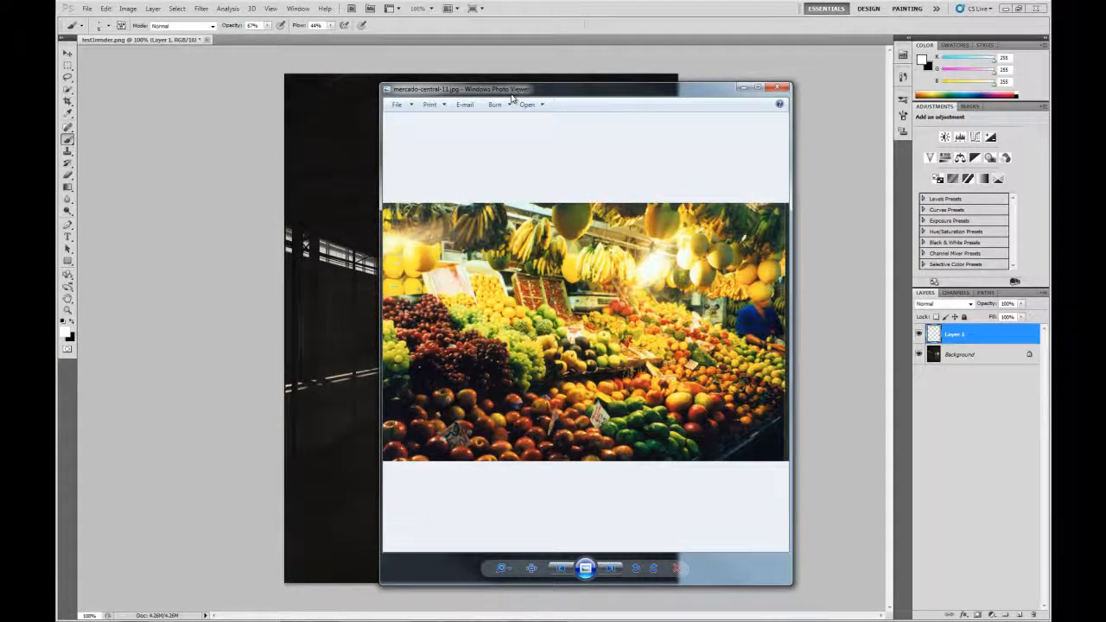
pyautogui.click(609, 569)
pyautogui.click(610, 569)
pyautogui.click(609, 569)
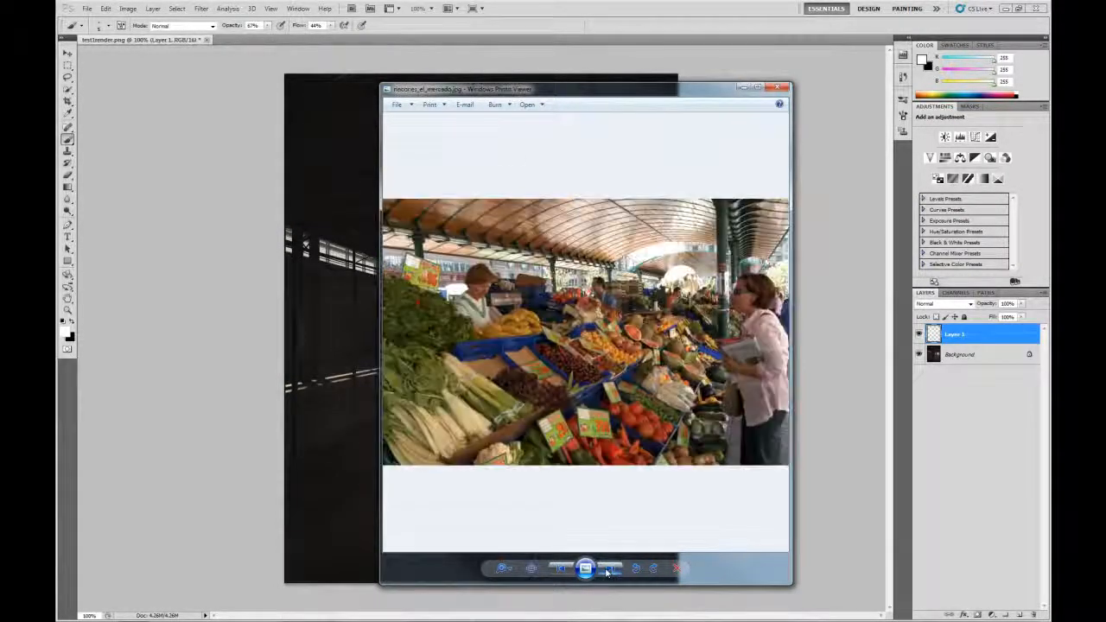
pyautogui.click(609, 569)
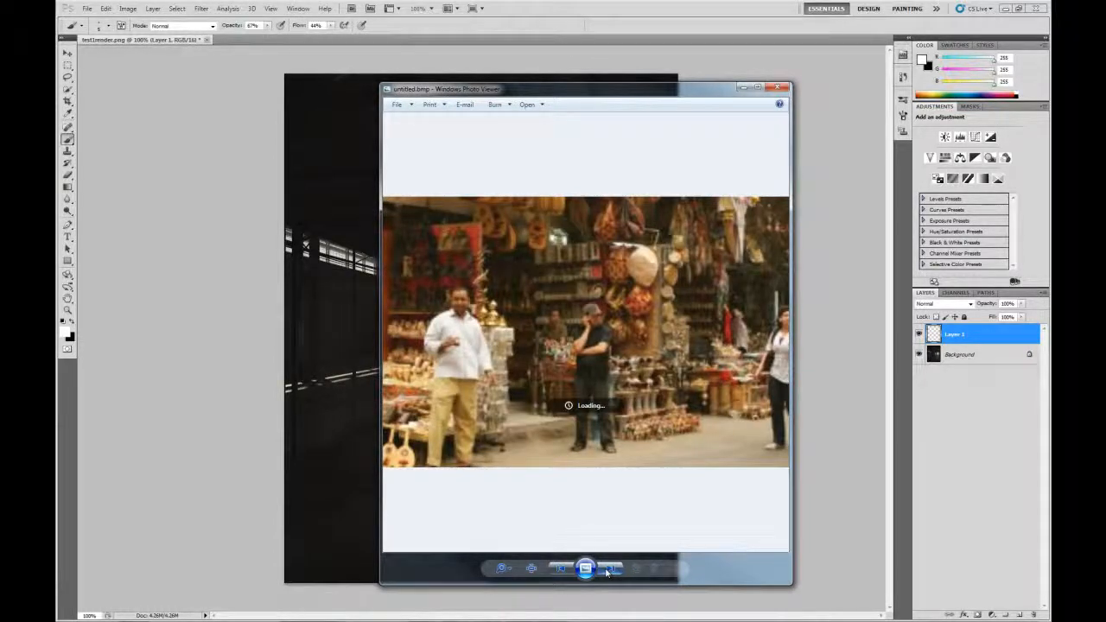
pyautogui.click(609, 569)
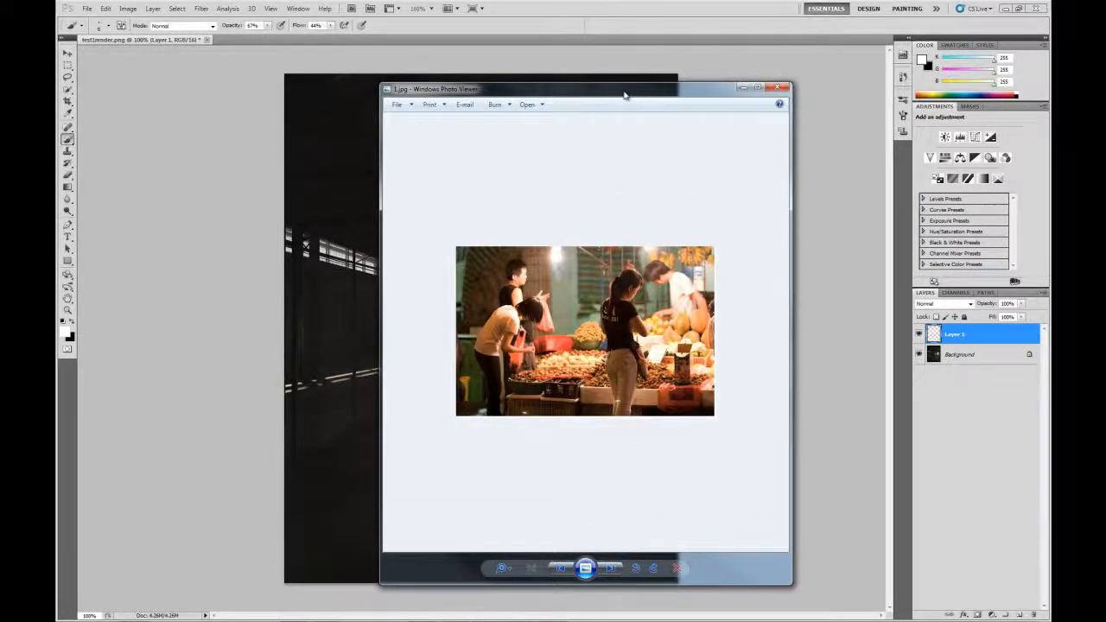
pyautogui.moveTo(625, 95); pyautogui.dragTo(57, 122)
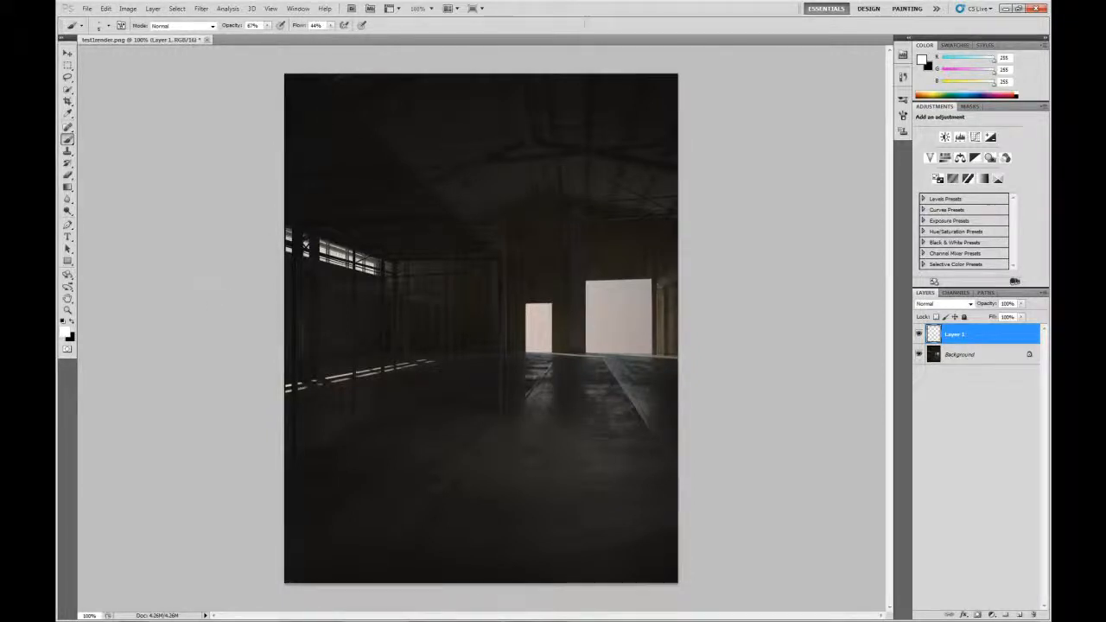
# Paint a white roof line, horizontal beams along the left windows and two stall posts
pyautogui.moveTo(304, 77)
pyautogui.mouseDown()
pyautogui.moveTo(497, 258)
pyautogui.moveTo(502, 402)
pyautogui.mouseUp()
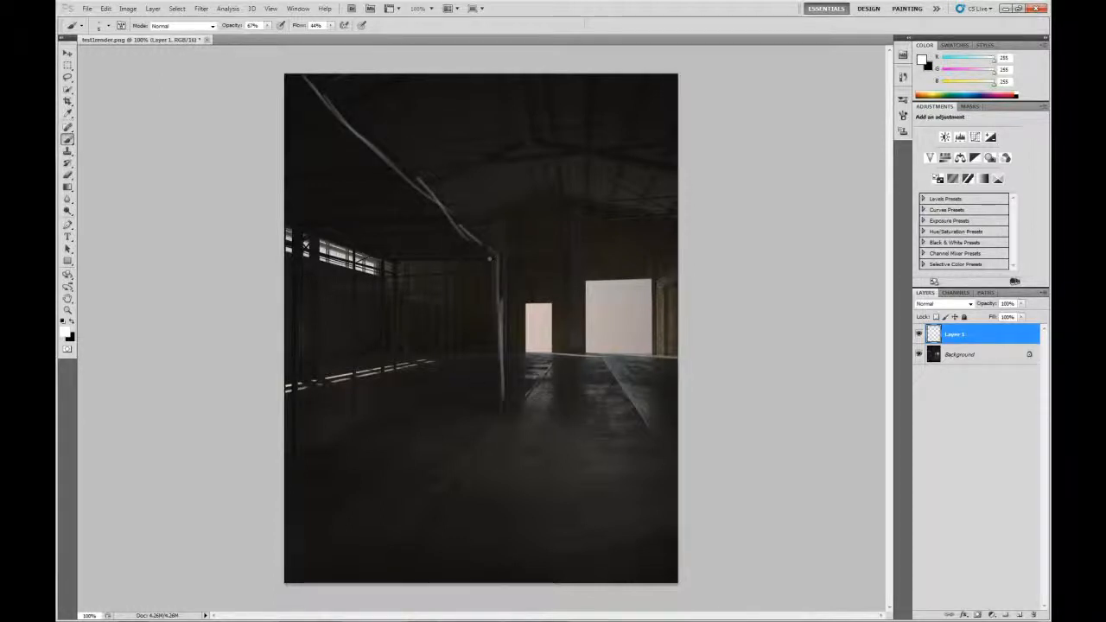
pyautogui.moveTo(491, 257); pyautogui.dragTo(381, 259)
pyautogui.moveTo(286, 216); pyautogui.dragTo(369, 256)
pyautogui.moveTo(428, 220); pyautogui.dragTo(304, 223)
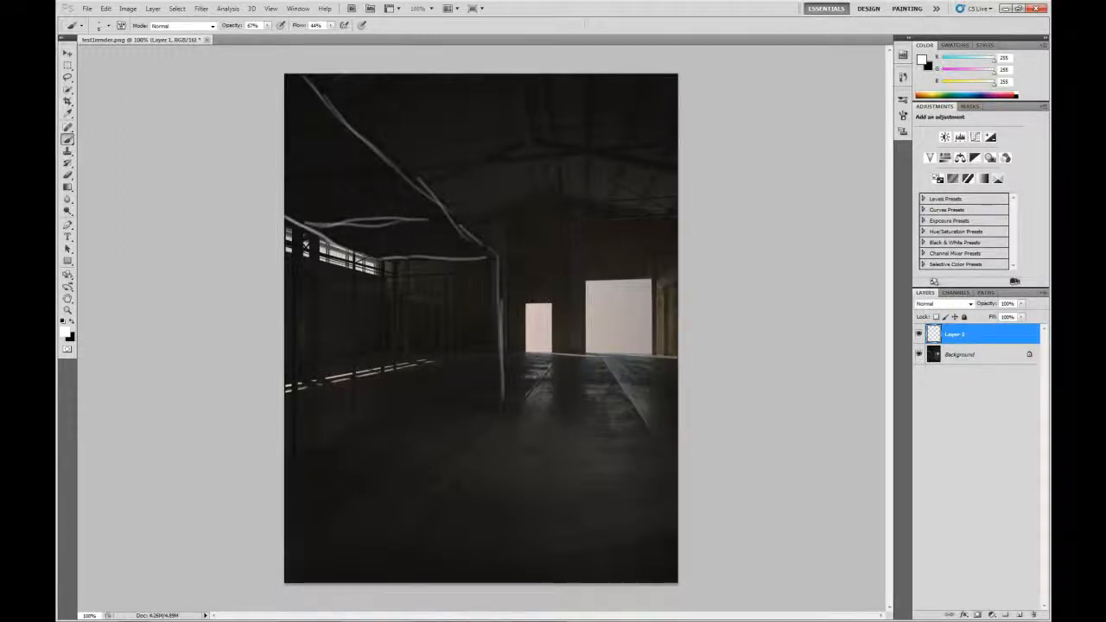
pyautogui.moveTo(382, 257); pyautogui.dragTo(373, 325)
pyautogui.moveTo(382, 261); pyautogui.dragTo(381, 425)
pyautogui.moveTo(358, 254); pyautogui.dragTo(347, 395)
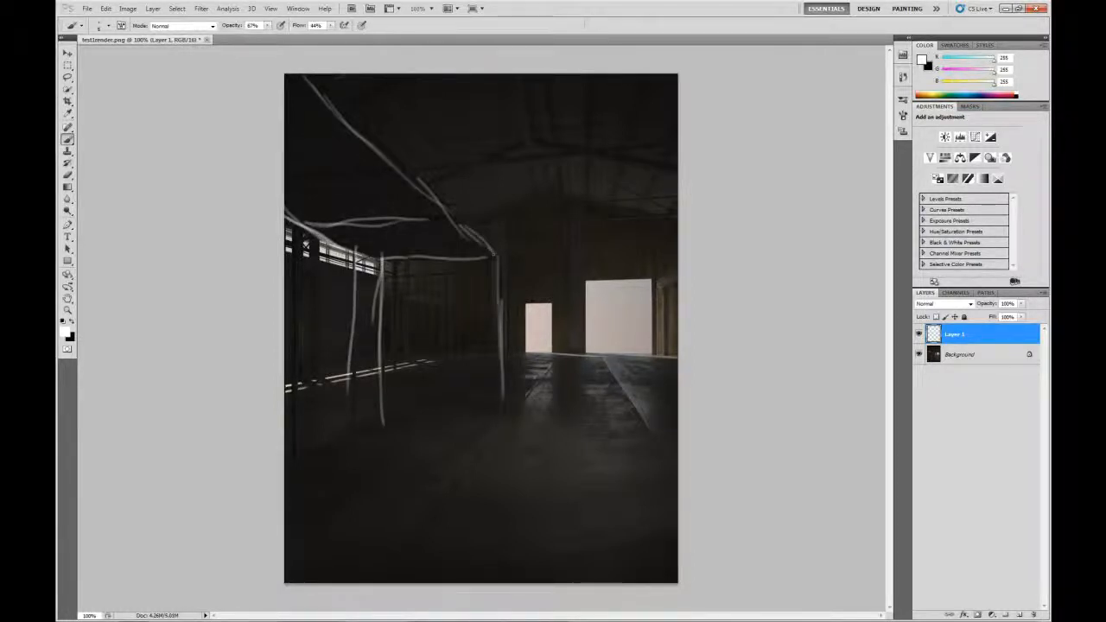
# Add the diagonal roof beam, the right stall post and short rafter lines in the upper left
pyautogui.moveTo(496, 255); pyautogui.dragTo(358, 133)
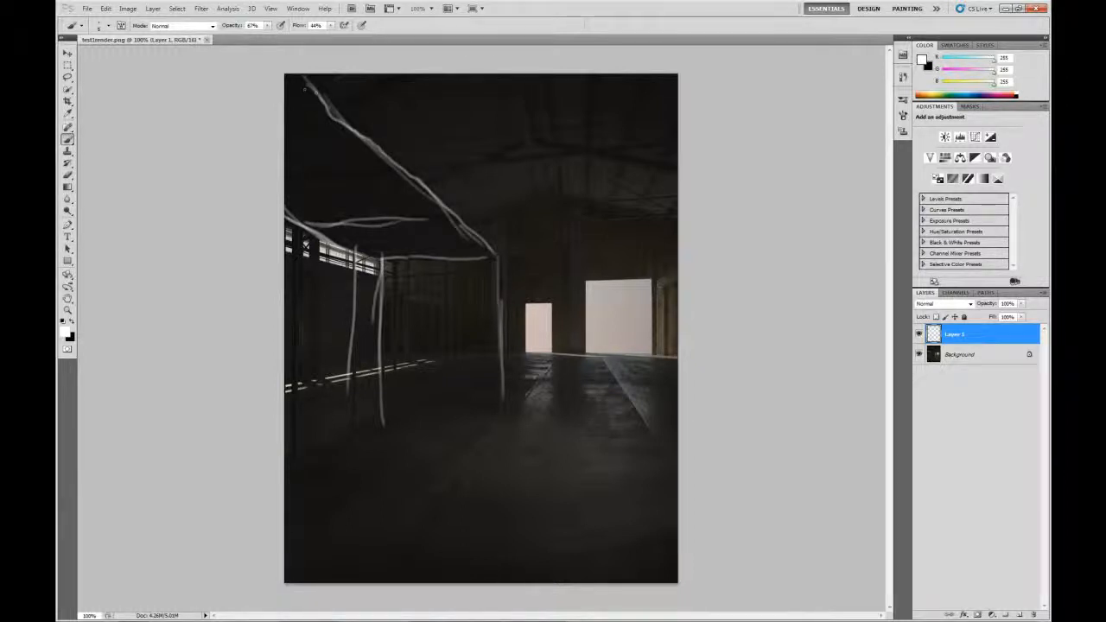
pyautogui.moveTo(498, 267); pyautogui.dragTo(501, 401)
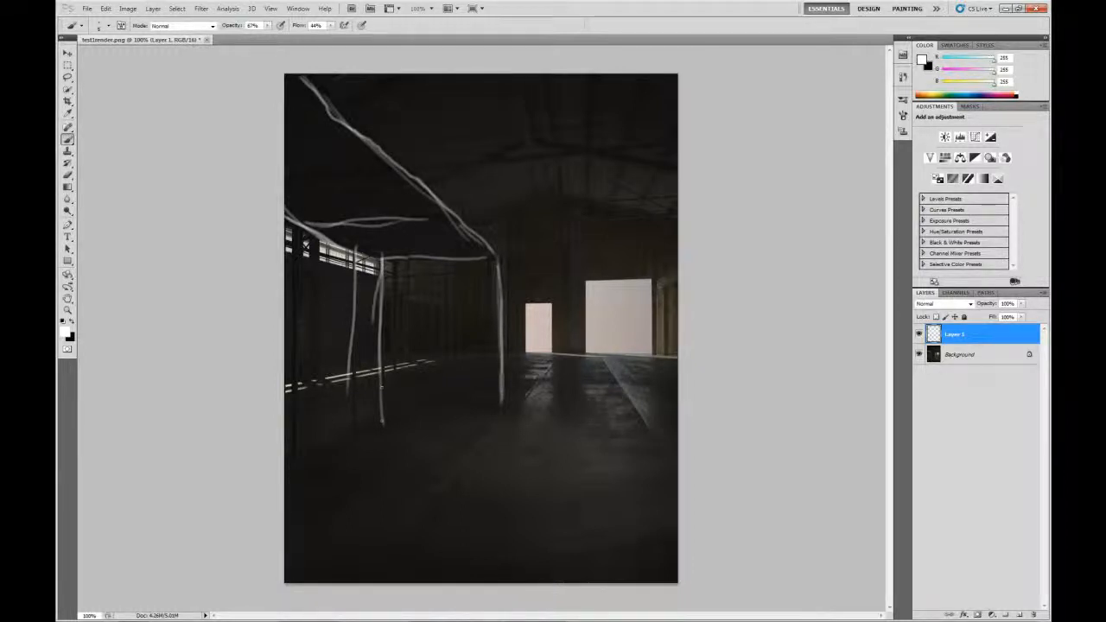
pyautogui.moveTo(380, 396)
pyautogui.mouseDown()
pyautogui.moveTo(386, 279)
pyautogui.moveTo(447, 245)
pyautogui.mouseUp()
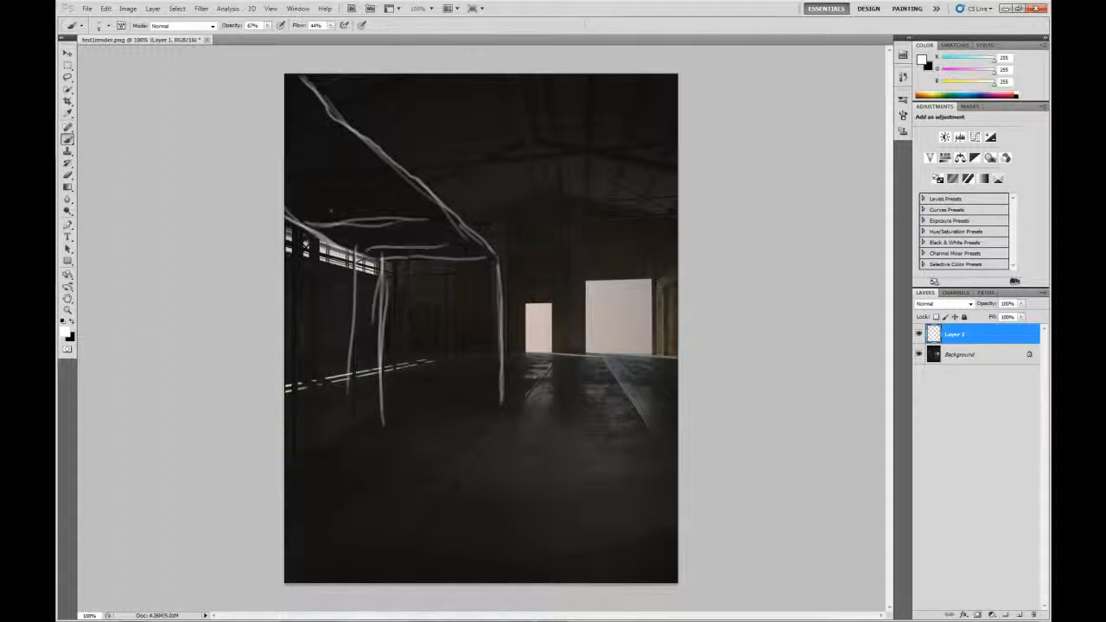
pyautogui.moveTo(332, 211); pyautogui.dragTo(413, 197)
pyautogui.moveTo(302, 177); pyautogui.dragTo(386, 170)
pyautogui.moveTo(303, 141); pyautogui.dragTo(332, 138)
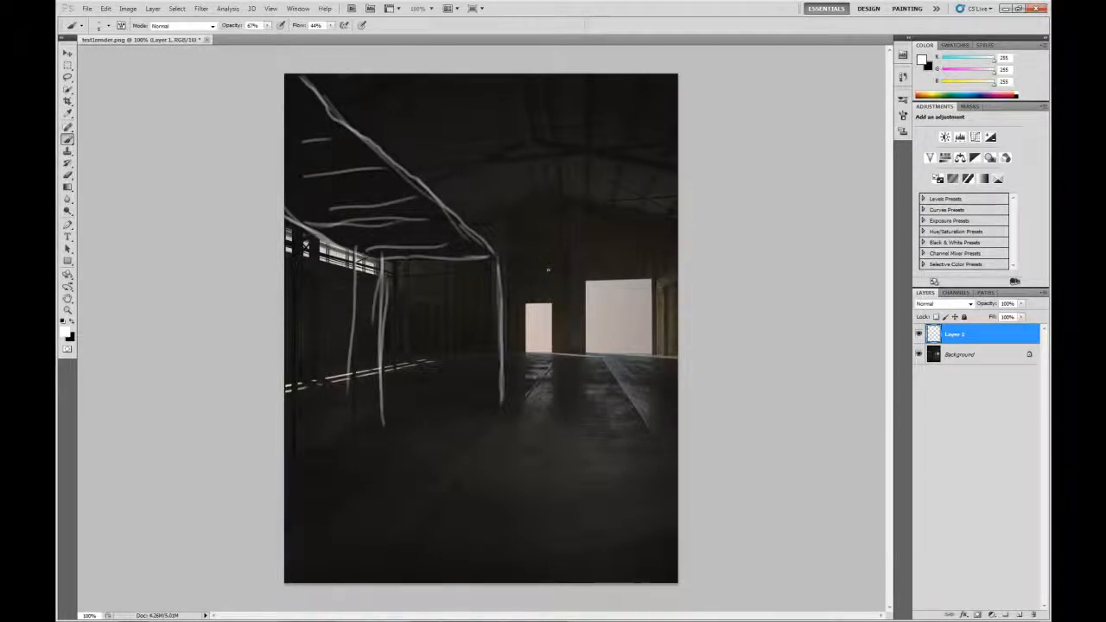
pyautogui.moveTo(497, 619)
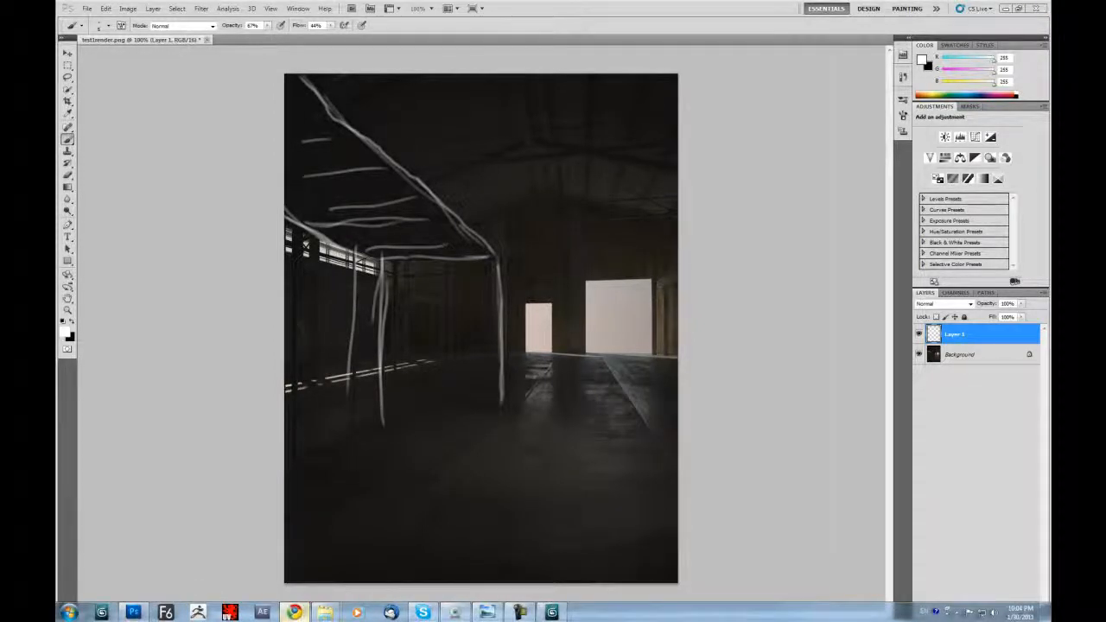
pyautogui.moveTo(57, 109); pyautogui.dragTo(753, 84)
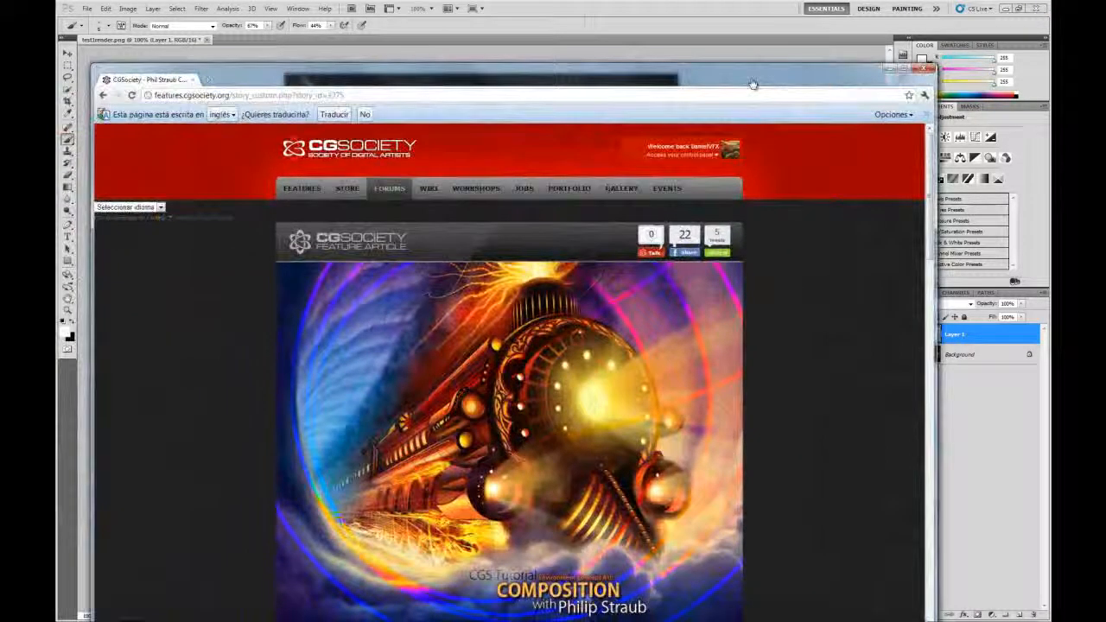
pyautogui.doubleClick(753, 84)
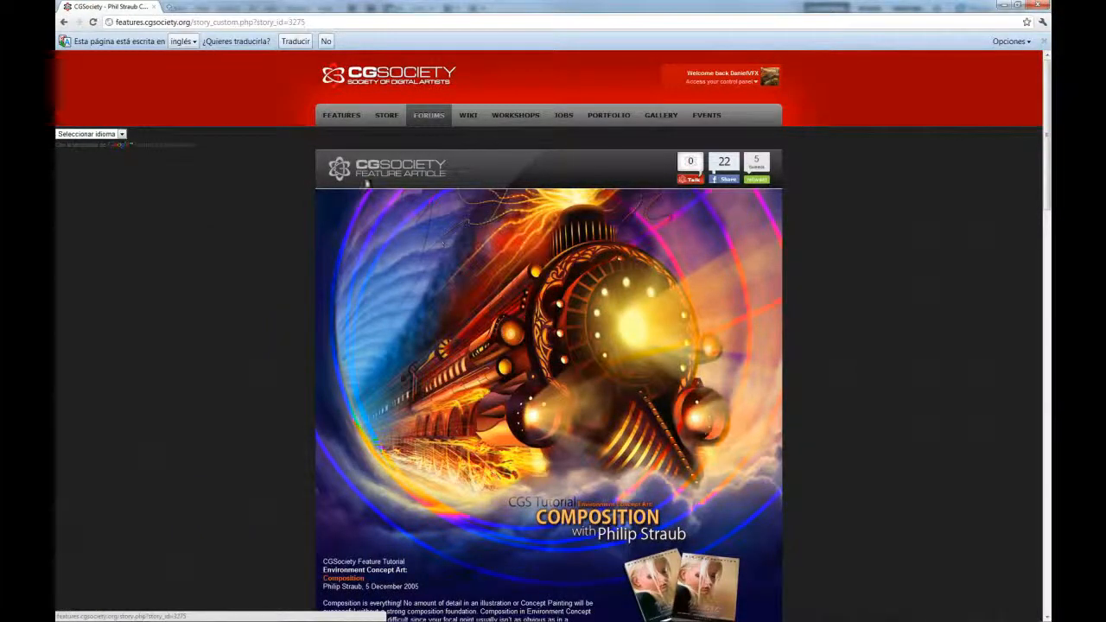
pyautogui.scroll(-1, 262, 253)
pyautogui.scroll(-3, 262, 253)
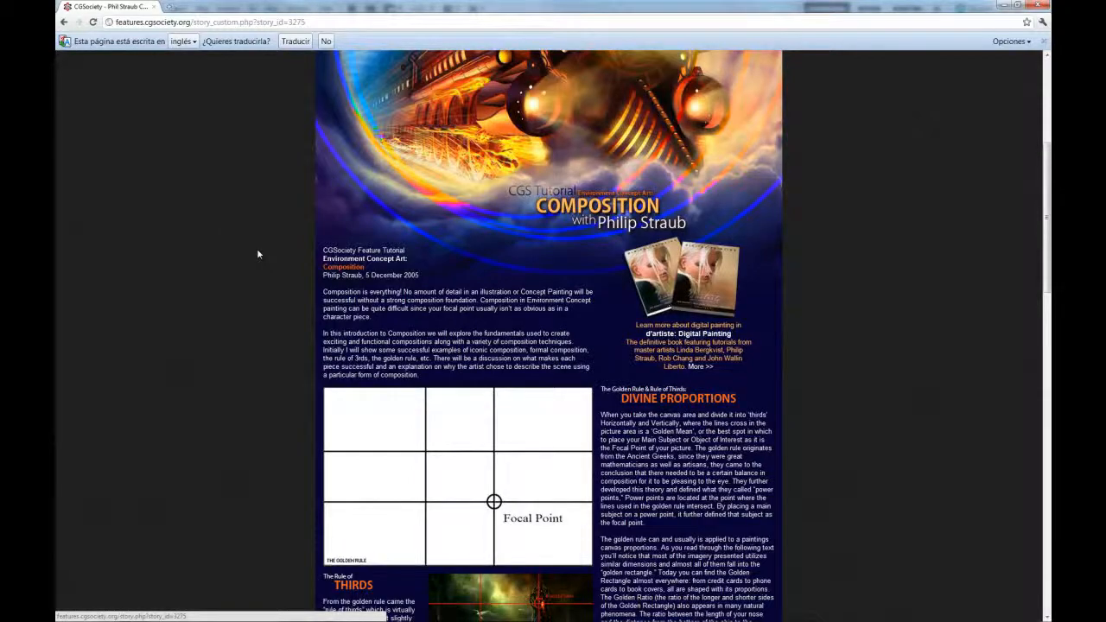
pyautogui.scroll(-1, 233, 260)
pyautogui.scroll(-3, 233, 259)
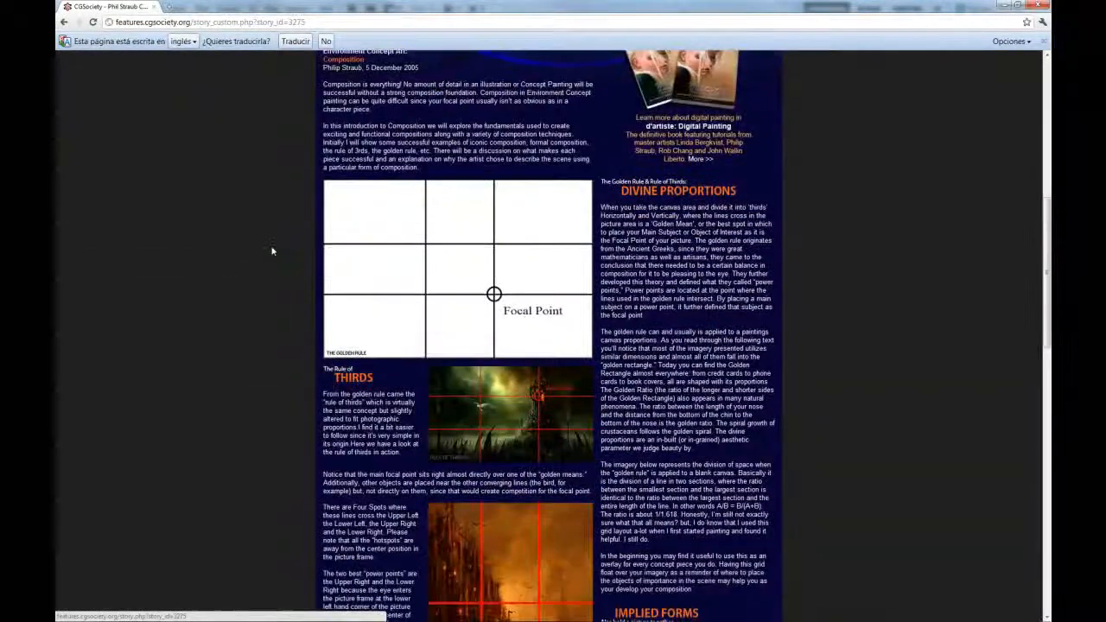
pyautogui.scroll(-2, 252, 275)
pyautogui.scroll(-3, 253, 275)
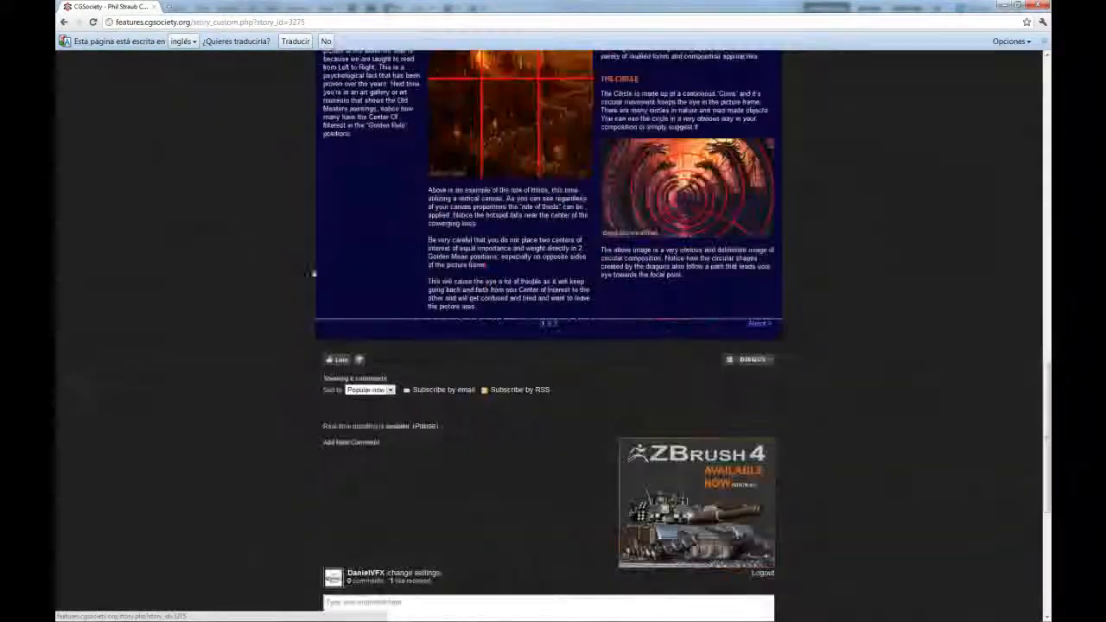
pyautogui.scroll(3, 276, 262)
pyautogui.scroll(3, 276, 262)
pyautogui.scroll(4, 276, 262)
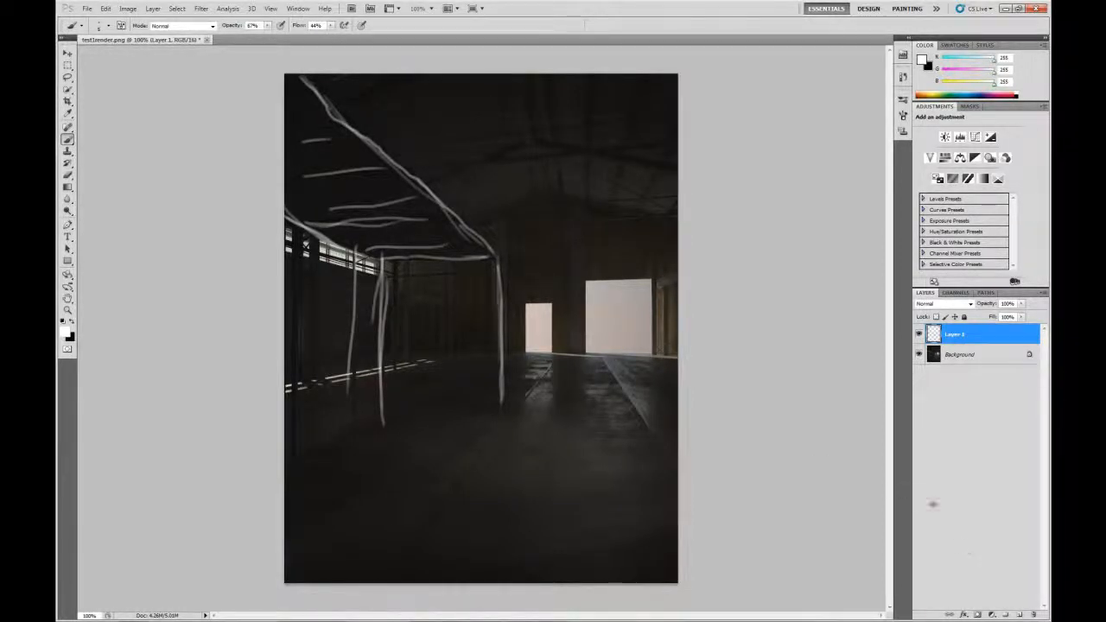
# On a new Layer 2, draw thirds grid lines, diagonals and the lower horizontal thirds line
pyautogui.click(1021, 615)
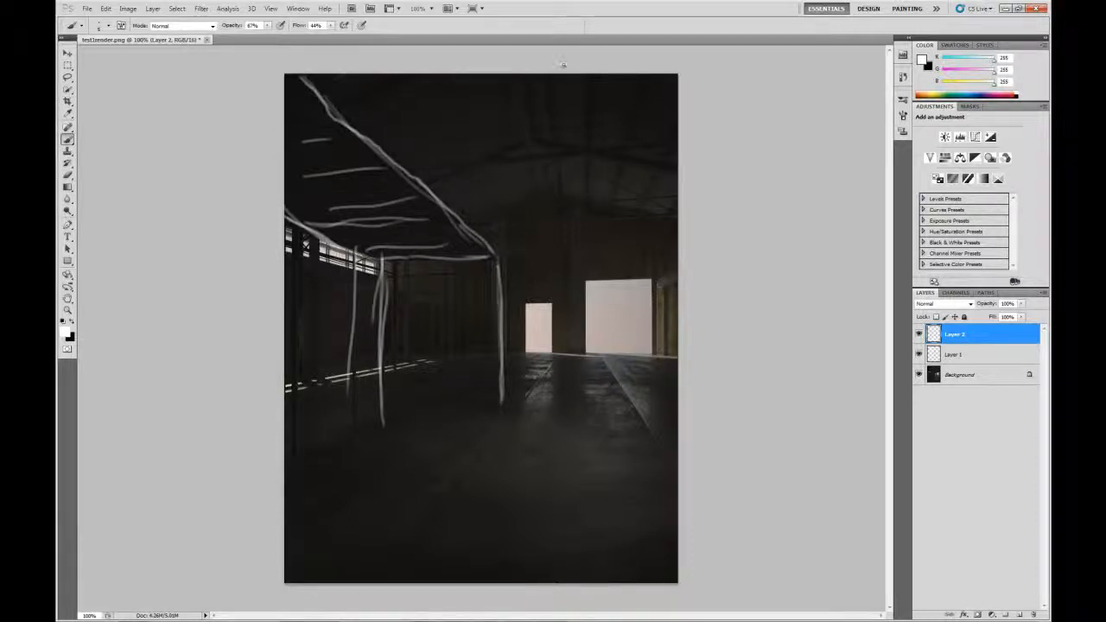
pyautogui.moveTo(562, 64); pyautogui.dragTo(563, 585)
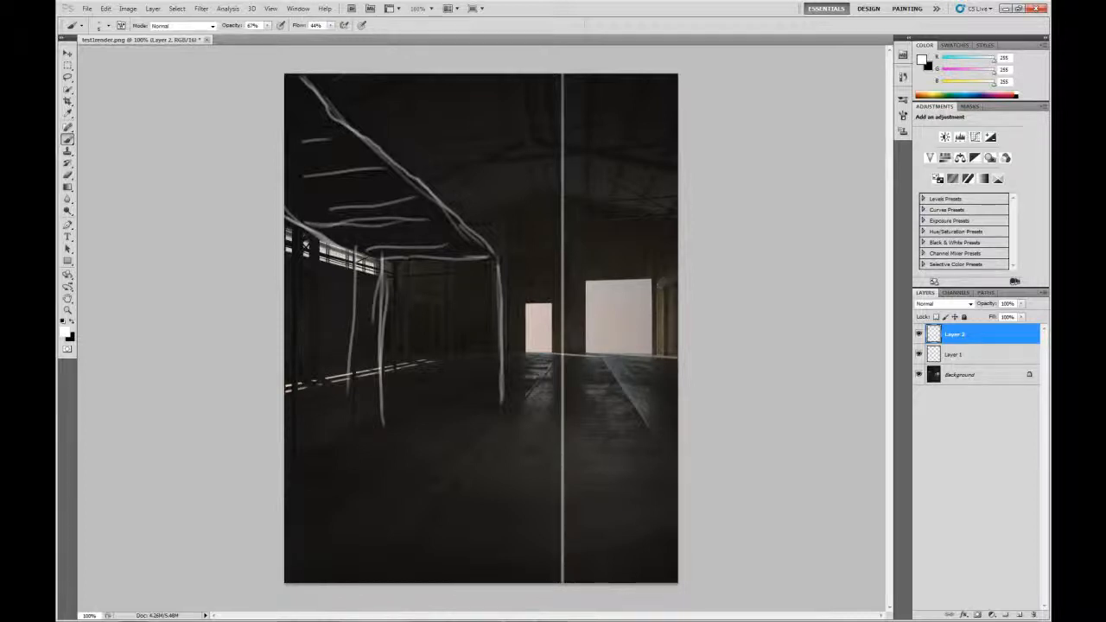
pyautogui.moveTo(521, 425); pyautogui.dragTo(561, 581)
pyautogui.moveTo(428, 269); pyautogui.dragTo(428, 584)
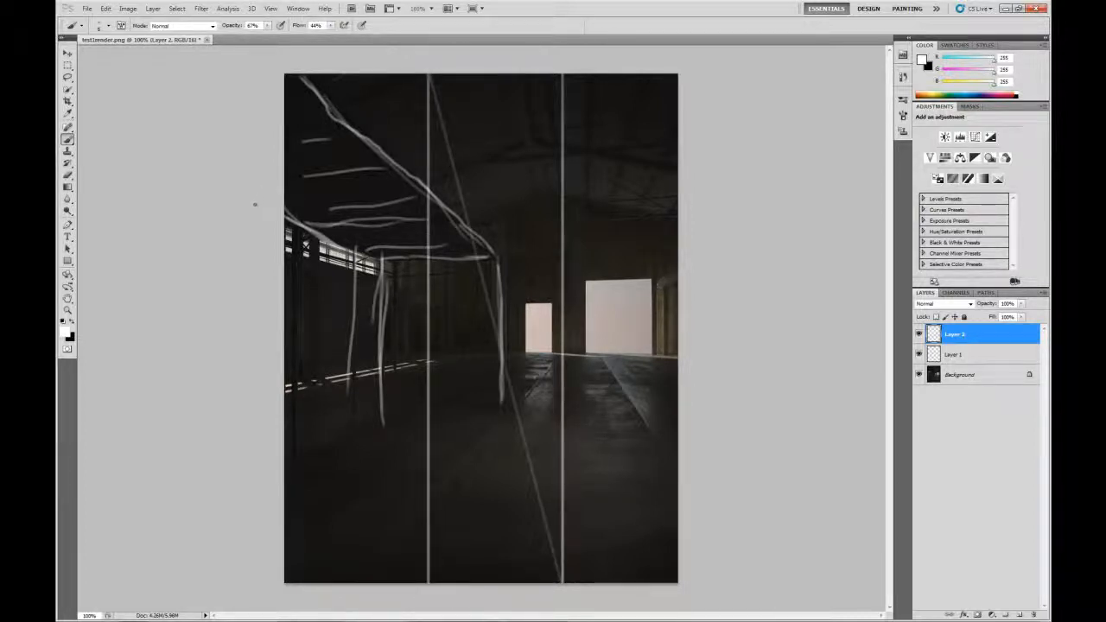
pyautogui.keyDown('shift'); pyautogui.moveTo(251, 218); pyautogui.dragTo(678, 219); pyautogui.keyUp('shift')
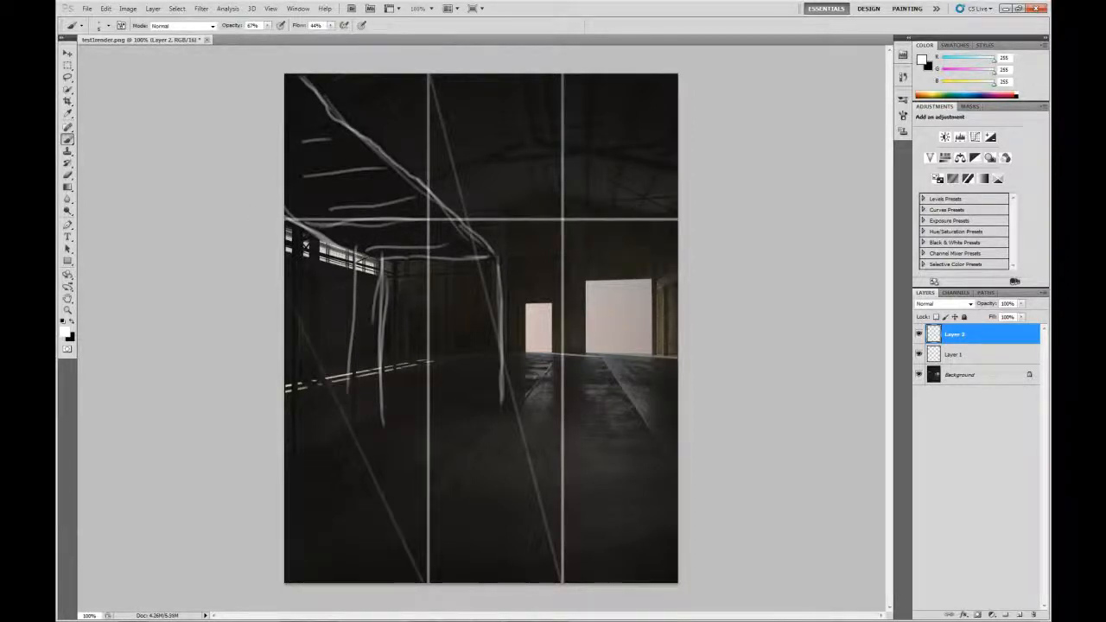
pyautogui.click(678, 232)
pyautogui.keyDown('shift'); pyautogui.click(285, 406); pyautogui.keyUp('shift')
pyautogui.keyDown('shift'); pyautogui.moveTo(278, 419); pyautogui.dragTo(679, 419); pyautogui.keyUp('shift')
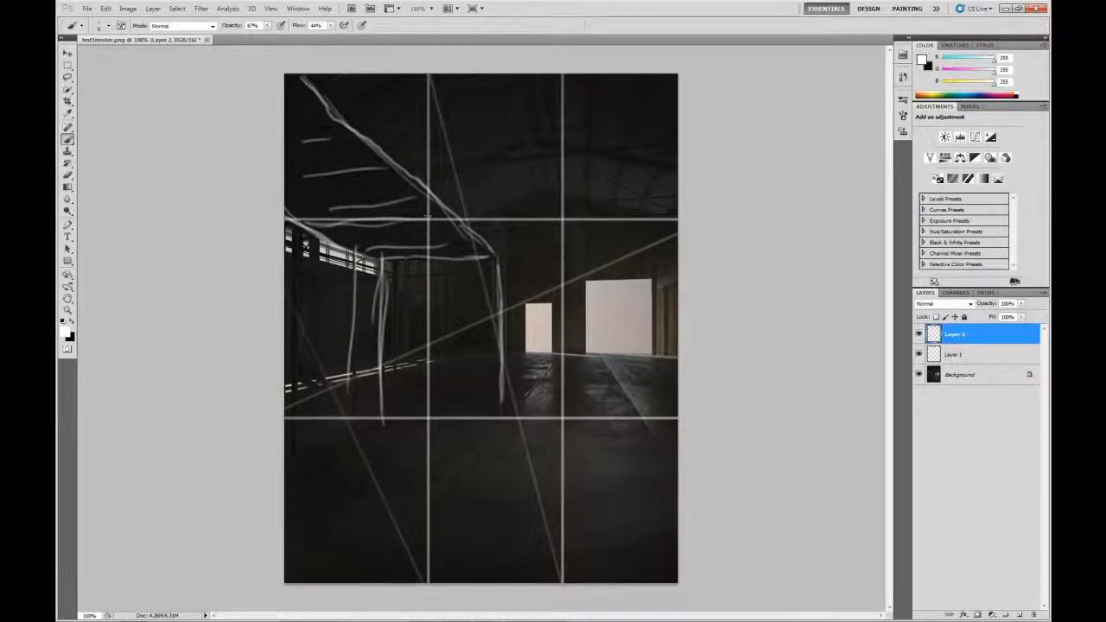
# Paint white dots on the four grid intersections and lower Layer 2's fill to fade it
pyautogui.click(426, 220)
pyautogui.click(561, 222)
pyautogui.click(429, 419)
pyautogui.click(562, 419)
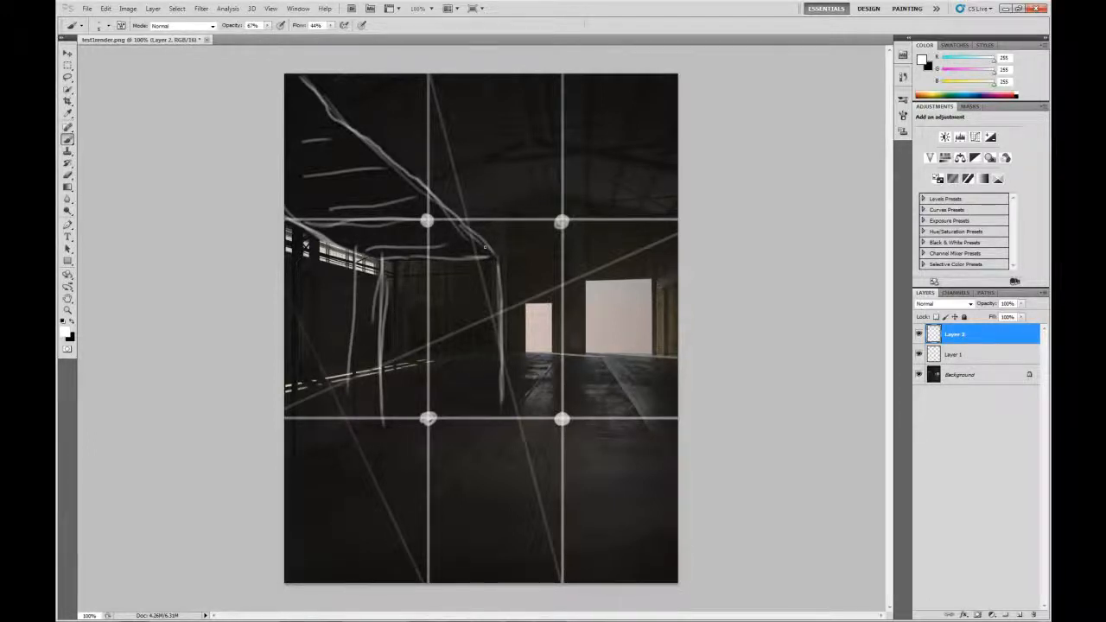
pyautogui.click(562, 223)
pyautogui.click(562, 421)
pyautogui.click(428, 417)
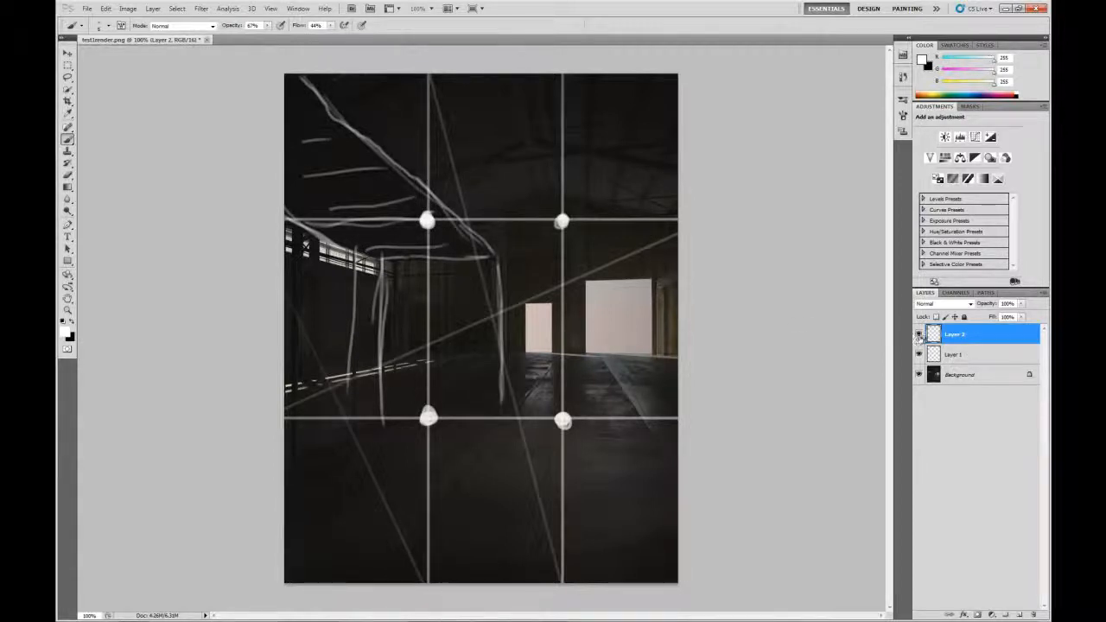
pyautogui.moveTo(1025, 320); pyautogui.dragTo(974, 331)
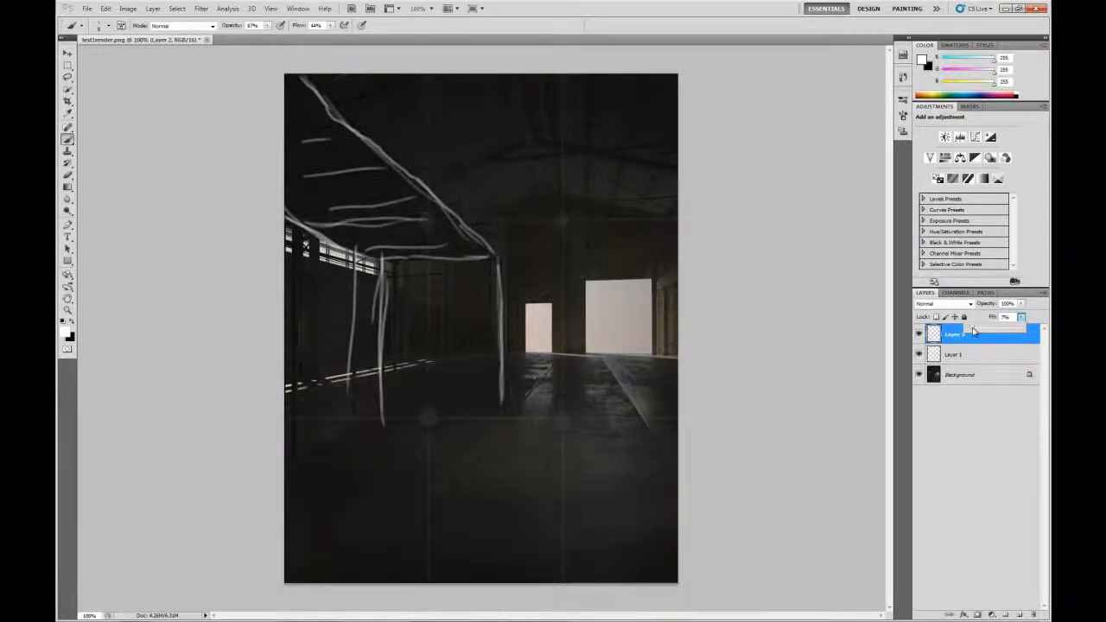
# On Layer 1, sketch the left walkway stall's posts, diagonal lower edges and short legs
pyautogui.click(959, 421)
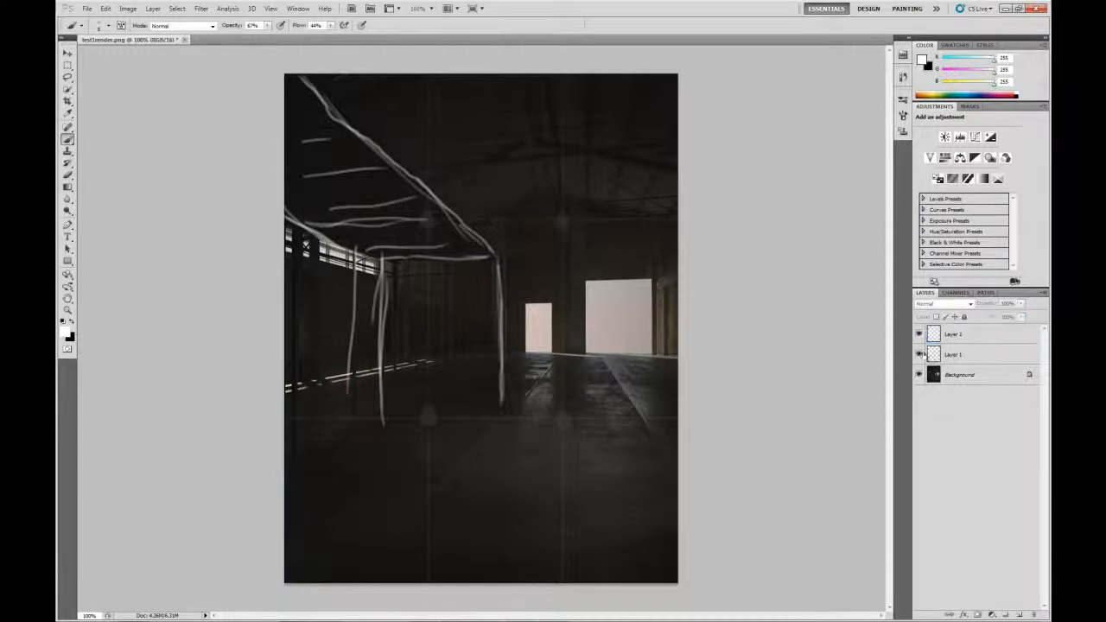
pyautogui.click(937, 355)
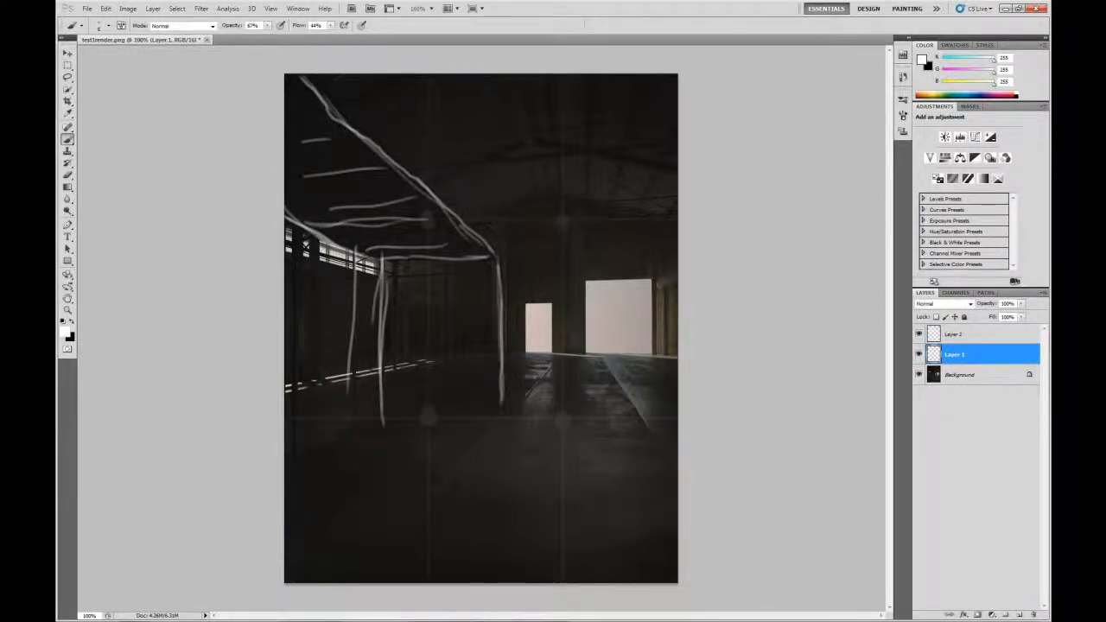
pyautogui.moveTo(353, 272); pyautogui.dragTo(352, 428)
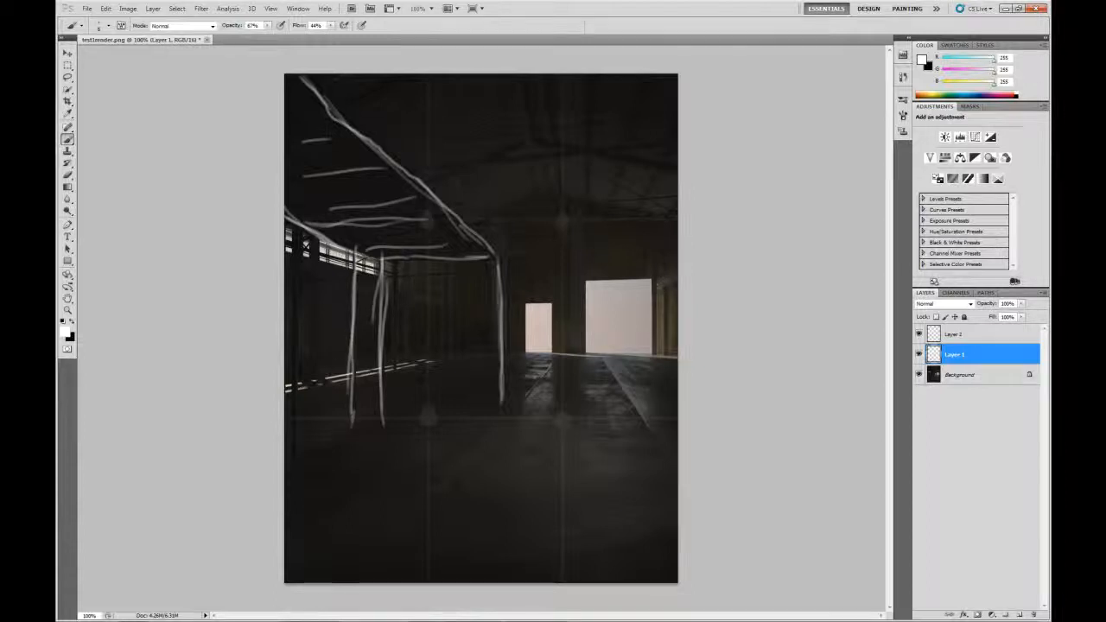
pyautogui.moveTo(295, 236); pyautogui.dragTo(291, 437)
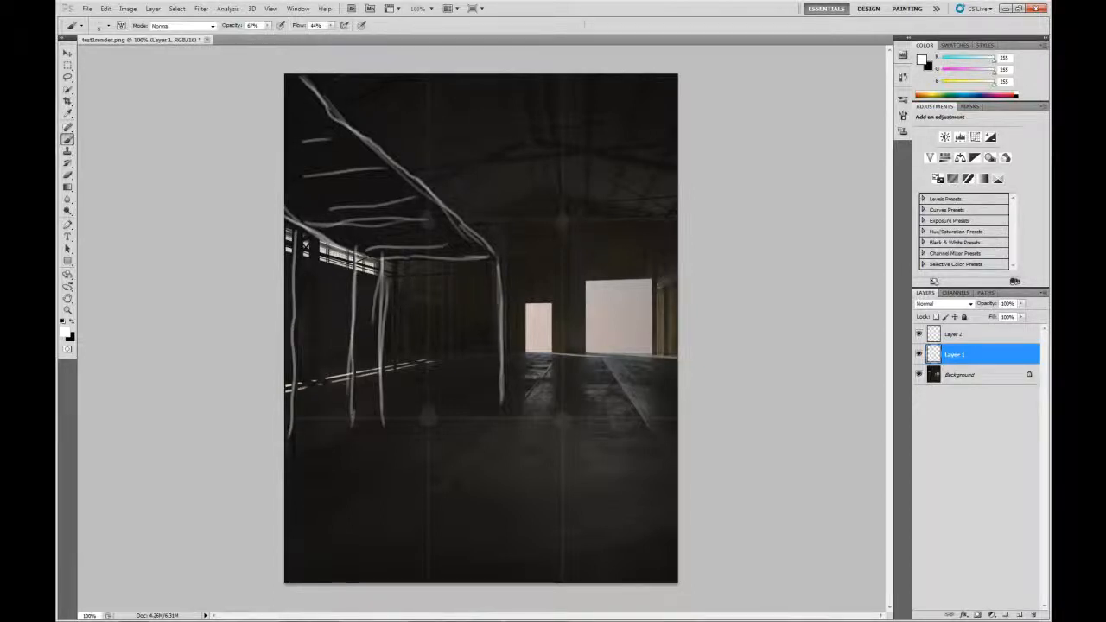
pyautogui.moveTo(495, 365); pyautogui.dragTo(374, 411)
pyautogui.moveTo(495, 364); pyautogui.dragTo(285, 462)
pyautogui.moveTo(500, 357); pyautogui.dragTo(286, 468)
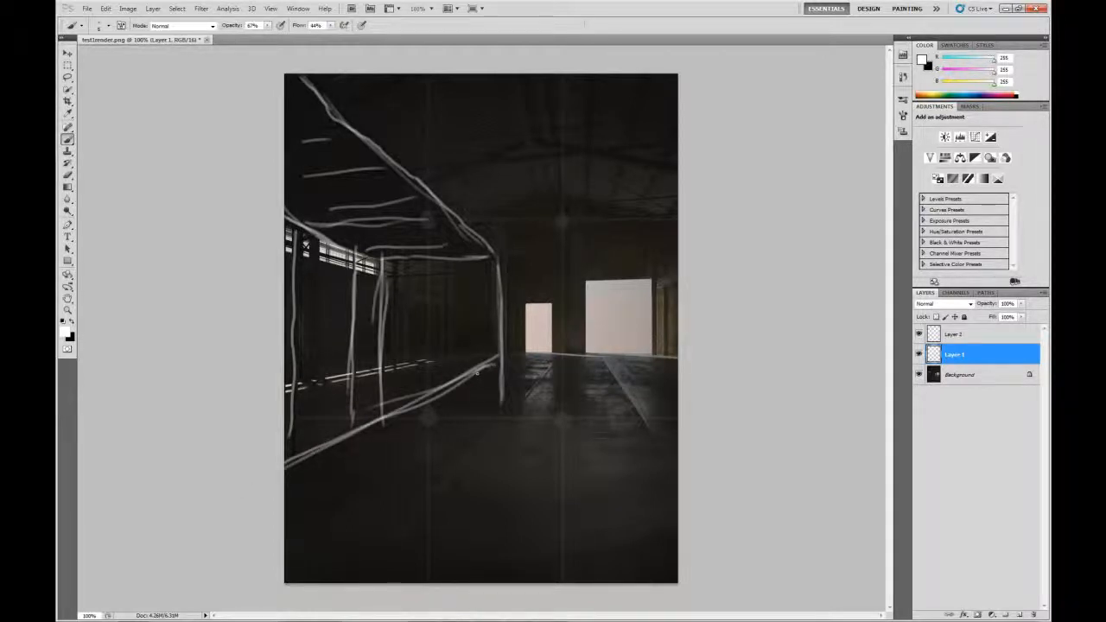
pyautogui.moveTo(477, 372); pyautogui.dragTo(480, 436)
pyautogui.moveTo(399, 420); pyautogui.dragTo(399, 491)
pyautogui.moveTo(322, 459); pyautogui.dragTo(331, 538)
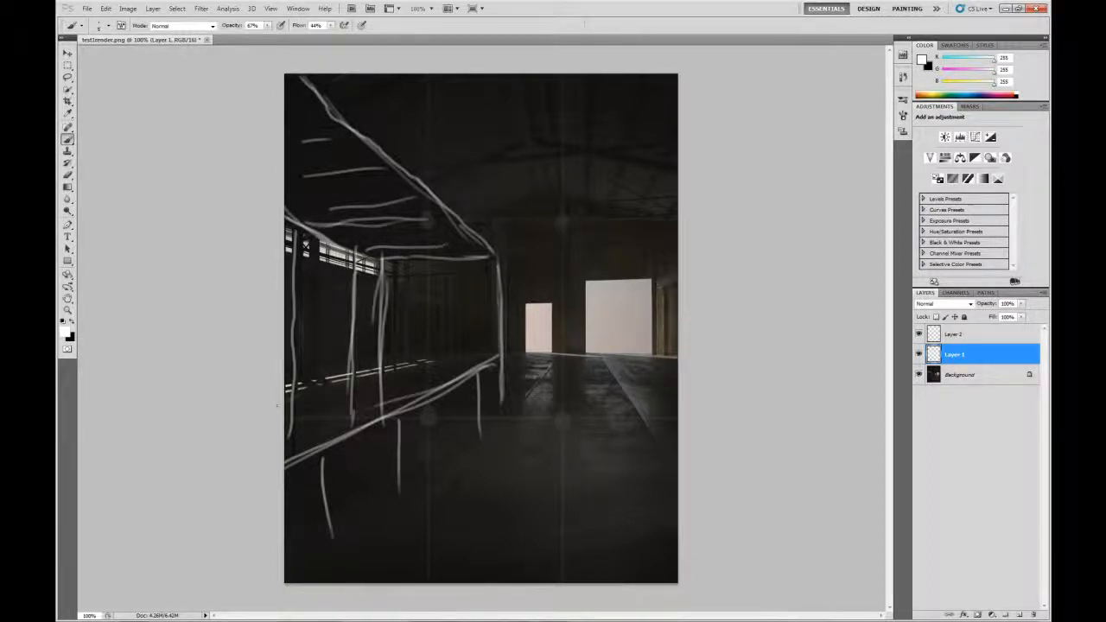
# Add the walkway's long rails and horizontal strokes, and retrace its support posts brighter
pyautogui.moveTo(278, 403); pyautogui.dragTo(501, 353)
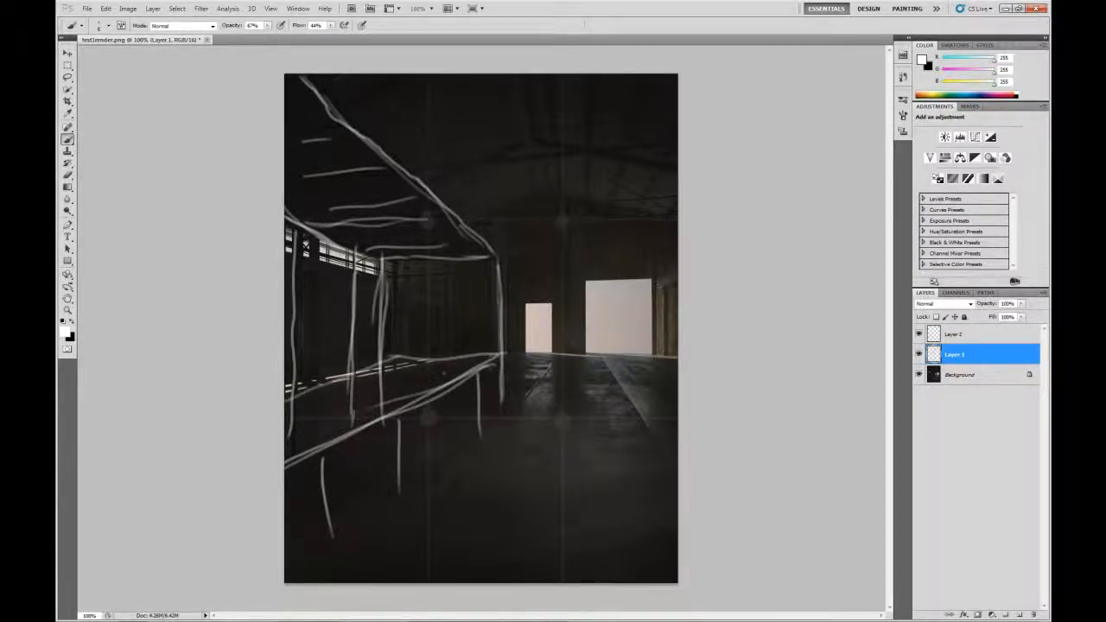
pyautogui.moveTo(398, 354); pyautogui.dragTo(286, 389)
pyautogui.moveTo(390, 354); pyautogui.dragTo(304, 375)
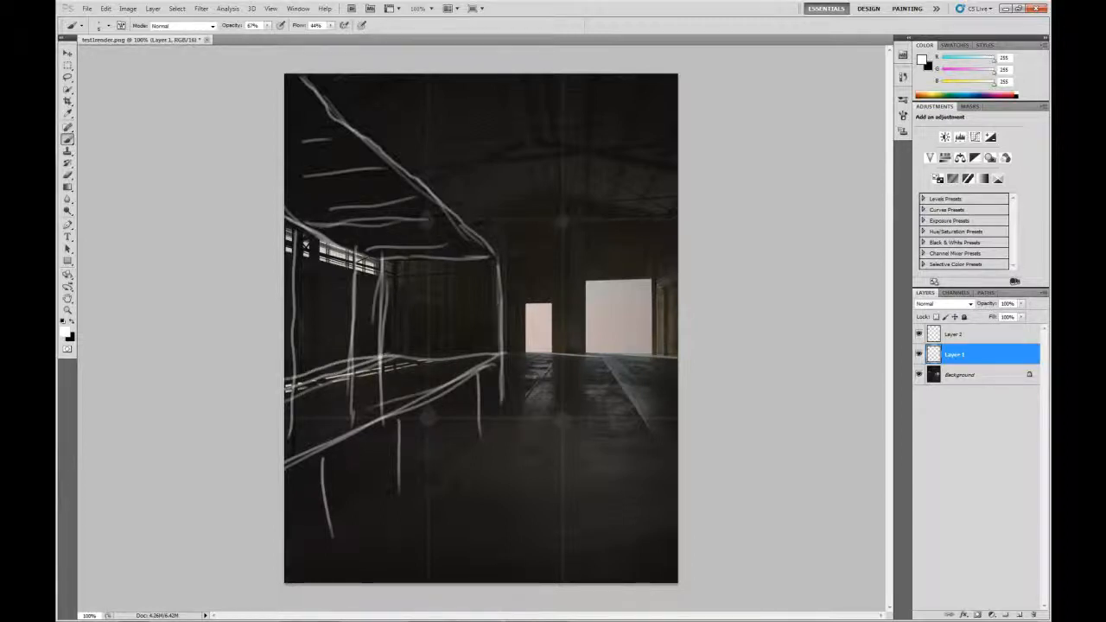
pyautogui.moveTo(375, 354); pyautogui.dragTo(286, 378)
pyautogui.moveTo(377, 356); pyautogui.dragTo(494, 352)
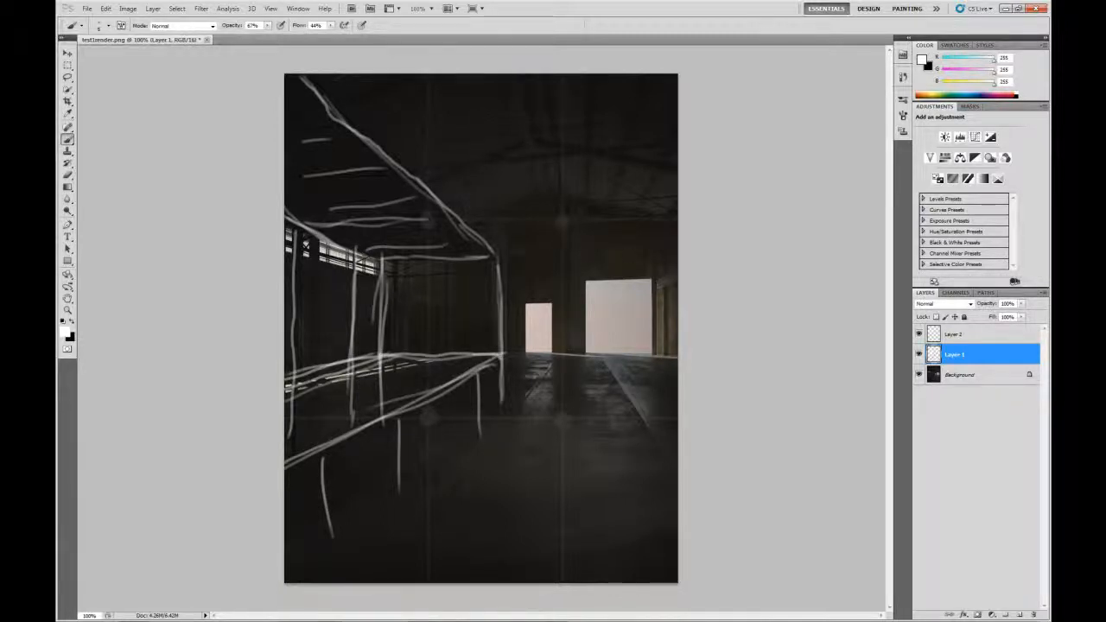
pyautogui.moveTo(477, 375); pyautogui.dragTo(481, 437)
pyautogui.moveTo(398, 416); pyautogui.dragTo(400, 473)
pyautogui.moveTo(323, 451); pyautogui.dragTo(328, 550)
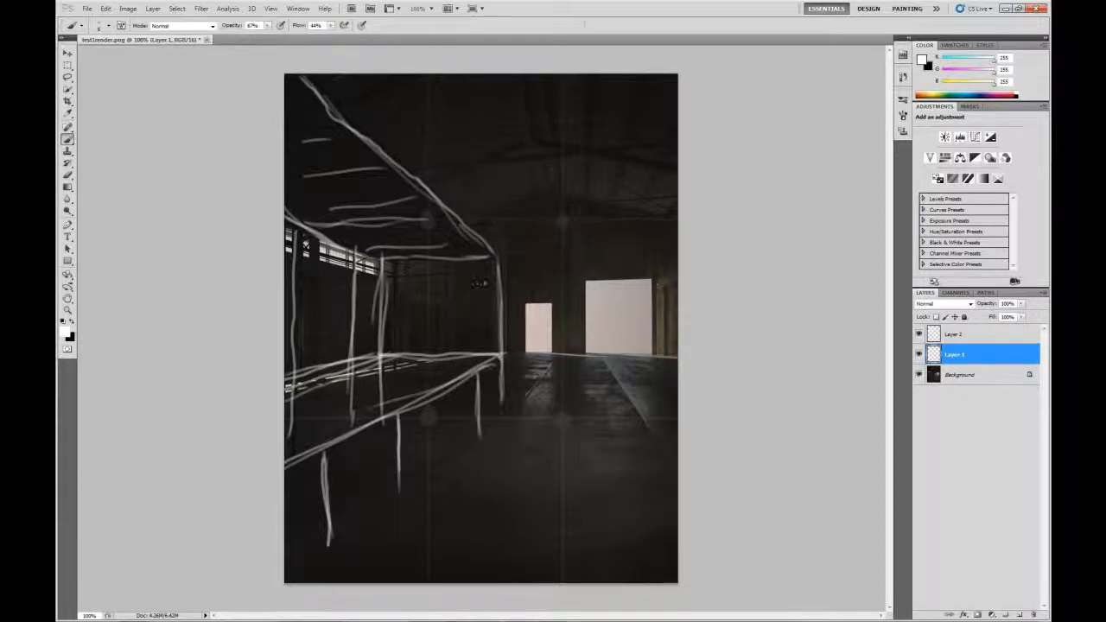
# Sketch two central stall frames with roof edges and legs beside the back doorway
pyautogui.moveTo(475, 283)
pyautogui.mouseDown()
pyautogui.moveTo(558, 291)
pyautogui.moveTo(474, 300)
pyautogui.moveTo(465, 284)
pyautogui.moveTo(474, 300)
pyautogui.moveTo(372, 287)
pyautogui.moveTo(433, 286)
pyautogui.moveTo(443, 301)
pyautogui.mouseUp()
pyautogui.moveTo(351, 292)
pyautogui.mouseDown()
pyautogui.moveTo(362, 303)
pyautogui.moveTo(435, 308)
pyautogui.mouseUp()
pyautogui.moveTo(357, 301); pyautogui.dragTo(435, 307)
pyautogui.moveTo(439, 294); pyautogui.dragTo(431, 307)
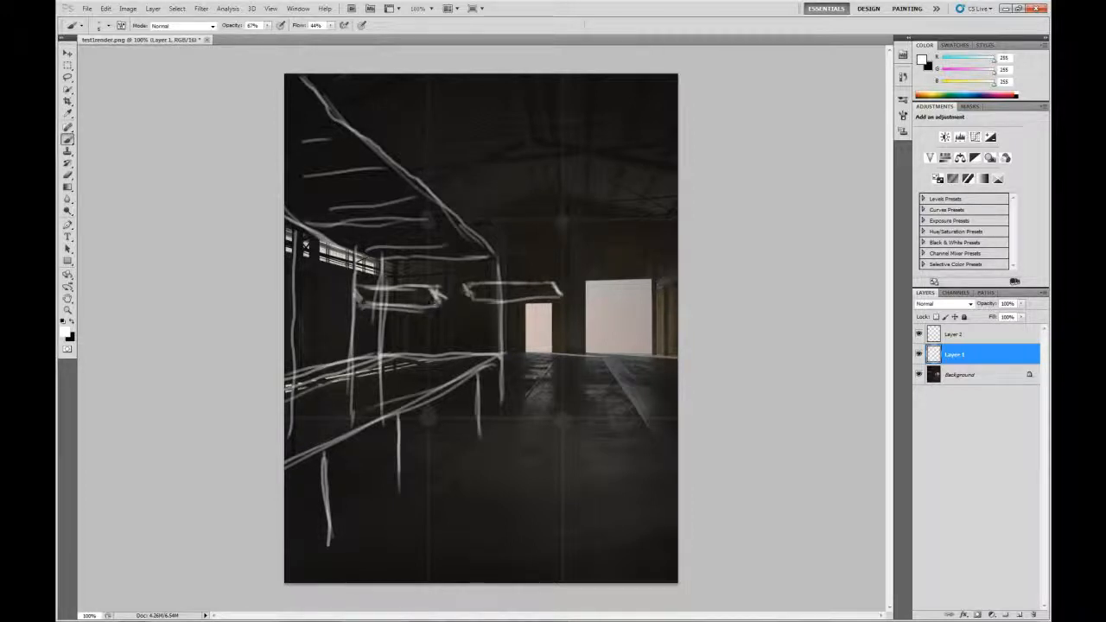
pyautogui.moveTo(360, 297)
pyautogui.mouseDown()
pyautogui.moveTo(441, 302)
pyautogui.moveTo(432, 362)
pyautogui.mouseUp()
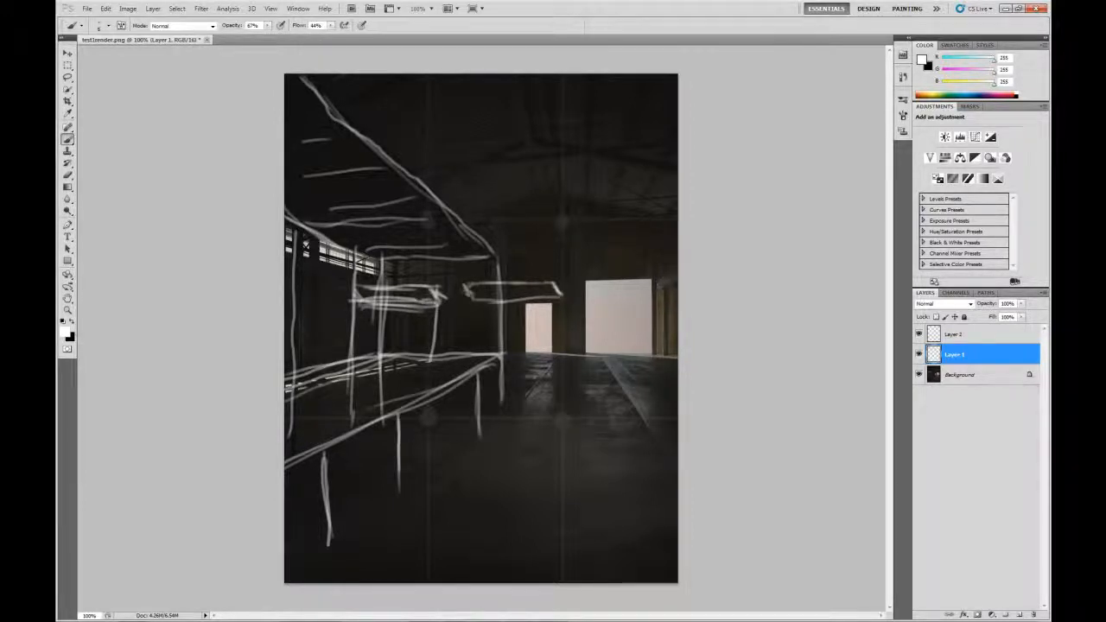
pyautogui.moveTo(362, 306); pyautogui.dragTo(364, 356)
pyautogui.moveTo(400, 308); pyautogui.dragTo(402, 353)
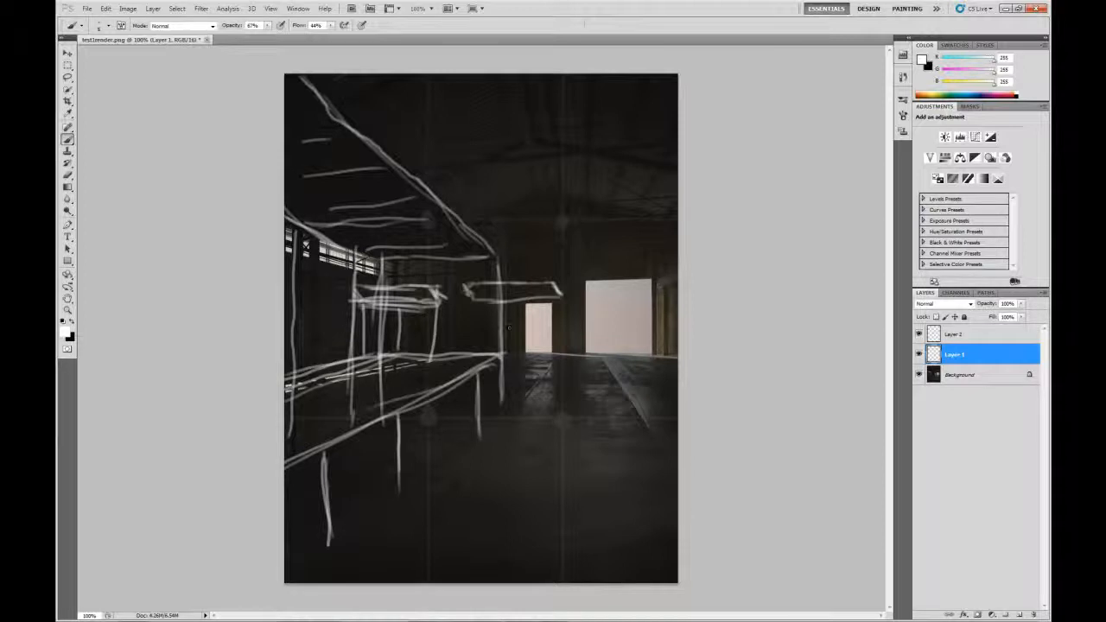
pyautogui.moveTo(480, 299); pyautogui.dragTo(480, 356)
pyautogui.moveTo(561, 307); pyautogui.dragTo(557, 356)
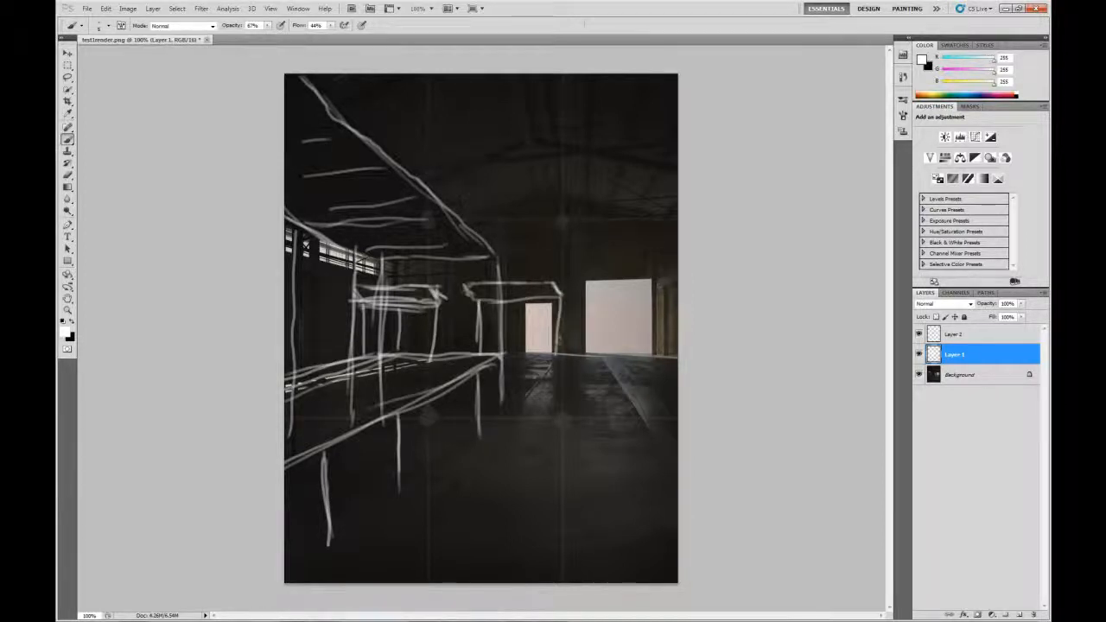
pyautogui.moveTo(516, 303); pyautogui.dragTo(514, 356)
pyautogui.moveTo(464, 285)
pyautogui.mouseDown()
pyautogui.moveTo(512, 296)
pyautogui.moveTo(552, 284)
pyautogui.moveTo(560, 358)
pyautogui.mouseUp()
pyautogui.moveTo(516, 297); pyautogui.dragTo(513, 360)
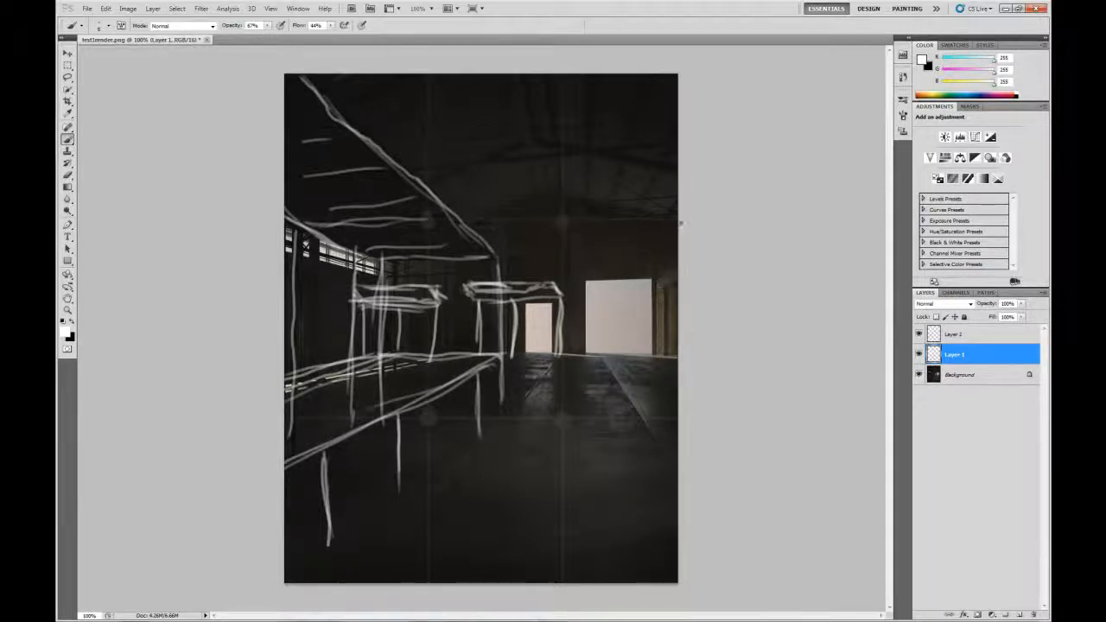
# Draw a shelving rack with two uprights and shelves on the right wall, and begin a floor box
pyautogui.moveTo(681, 223); pyautogui.dragTo(652, 273)
pyautogui.moveTo(670, 228)
pyautogui.mouseDown()
pyautogui.moveTo(648, 388)
pyautogui.moveTo(679, 438)
pyautogui.mouseUp()
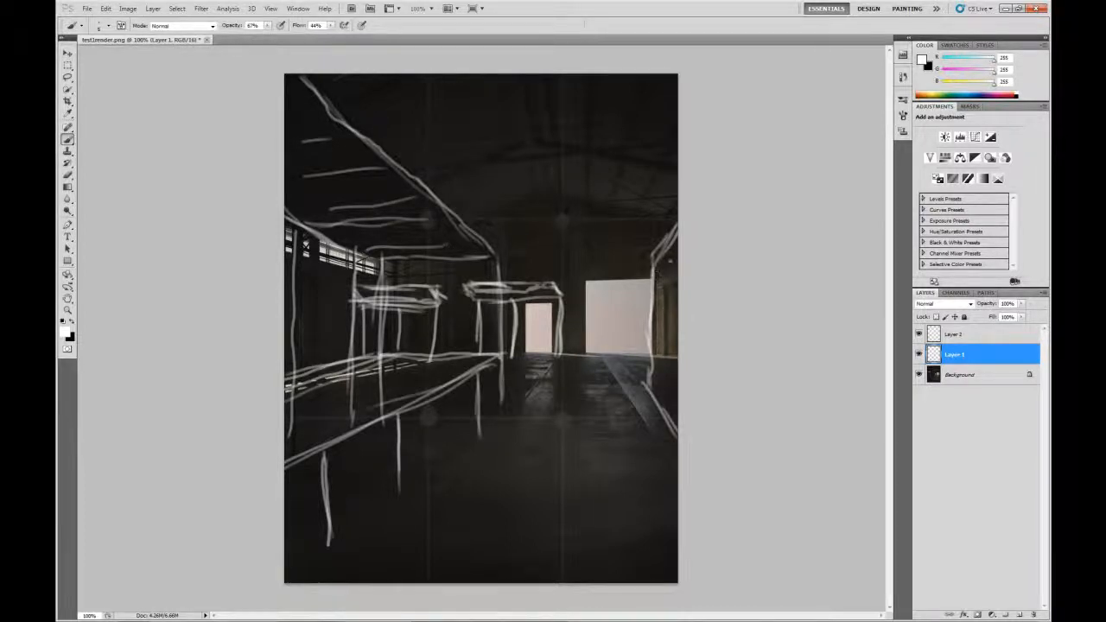
pyautogui.moveTo(667, 258); pyautogui.dragTo(662, 403)
pyautogui.moveTo(652, 269); pyautogui.dragTo(680, 257)
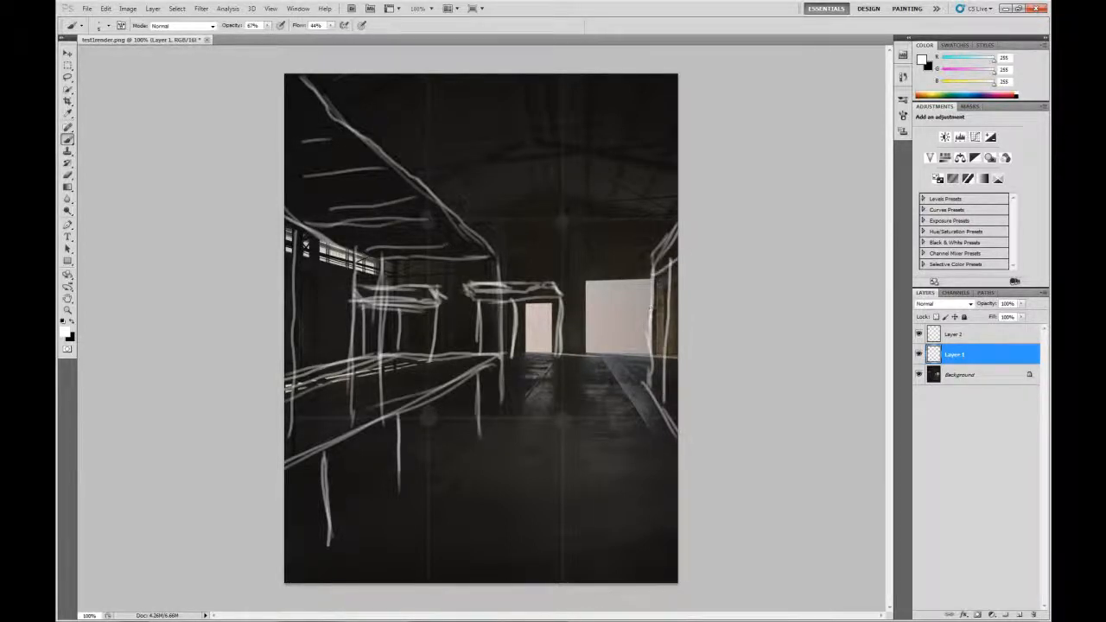
pyautogui.moveTo(652, 304); pyautogui.dragTo(680, 294)
pyautogui.moveTo(652, 337); pyautogui.dragTo(680, 329)
pyautogui.moveTo(652, 363)
pyautogui.mouseDown()
pyautogui.moveTo(679, 353)
pyautogui.moveTo(665, 391)
pyautogui.moveTo(669, 241)
pyautogui.mouseUp()
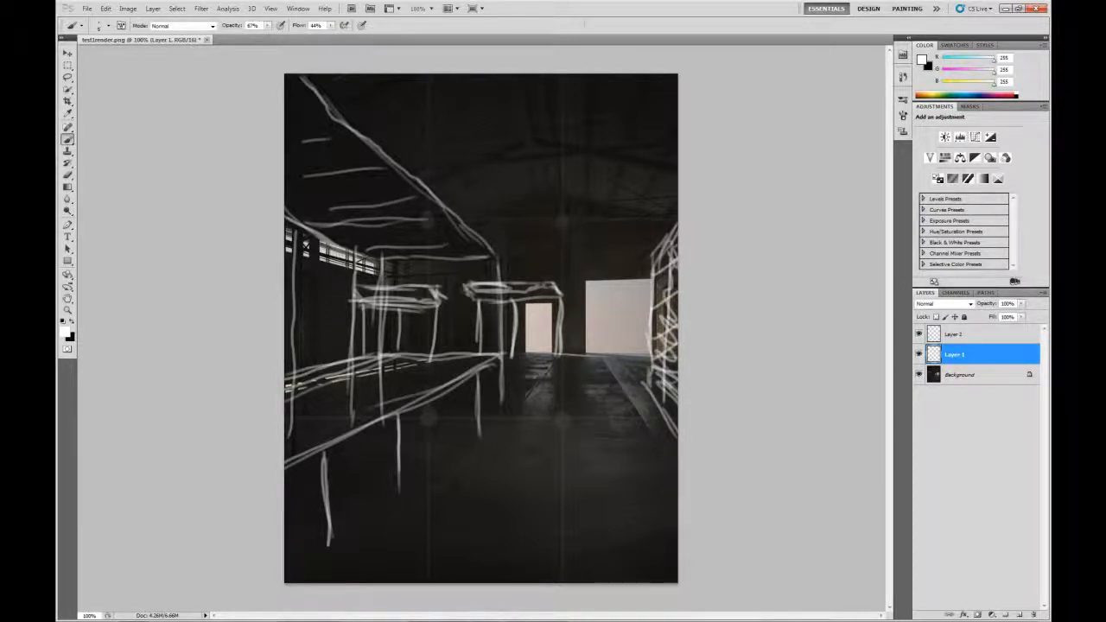
pyautogui.moveTo(463, 418)
pyautogui.mouseDown()
pyautogui.moveTo(493, 409)
pyautogui.moveTo(521, 429)
pyautogui.moveTo(513, 439)
pyautogui.moveTo(467, 429)
pyautogui.moveTo(472, 468)
pyautogui.moveTo(520, 434)
pyautogui.moveTo(456, 444)
pyautogui.mouseUp()
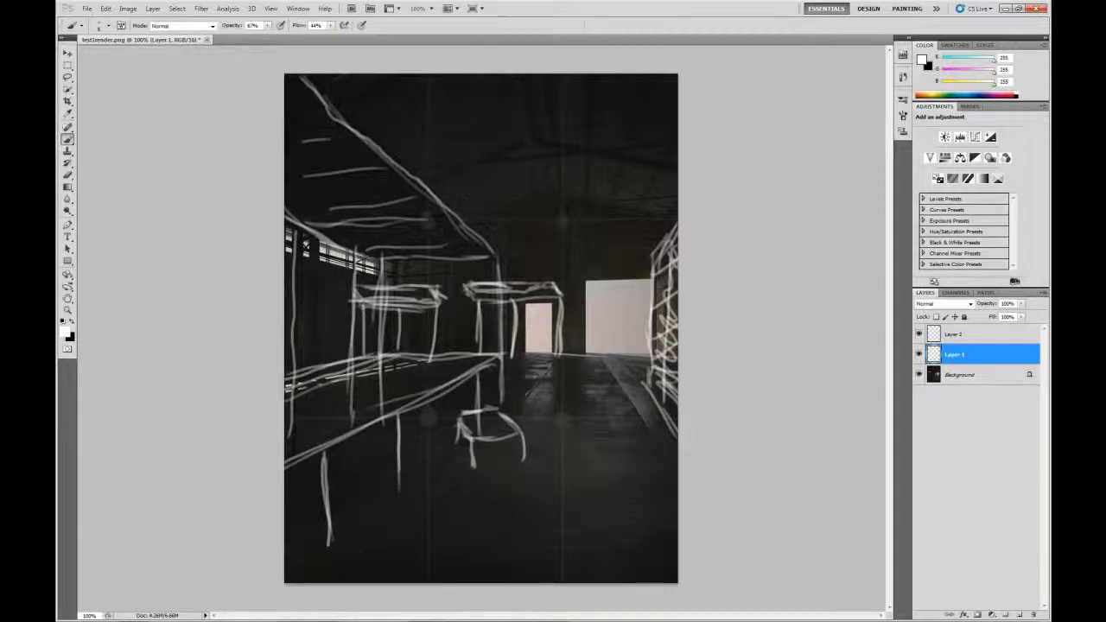
# Outline stacked crates and a small box in the lower foreground, plus a long diagonal floor edge at lower right
pyautogui.moveTo(309, 579); pyautogui.dragTo(364, 538)
pyautogui.moveTo(316, 577)
pyautogui.mouseDown()
pyautogui.moveTo(385, 528)
pyautogui.moveTo(393, 537)
pyautogui.moveTo(423, 524)
pyautogui.moveTo(443, 528)
pyautogui.moveTo(418, 579)
pyautogui.moveTo(312, 577)
pyautogui.moveTo(382, 540)
pyautogui.moveTo(412, 547)
pyautogui.moveTo(420, 568)
pyautogui.moveTo(434, 540)
pyautogui.moveTo(442, 580)
pyautogui.mouseUp()
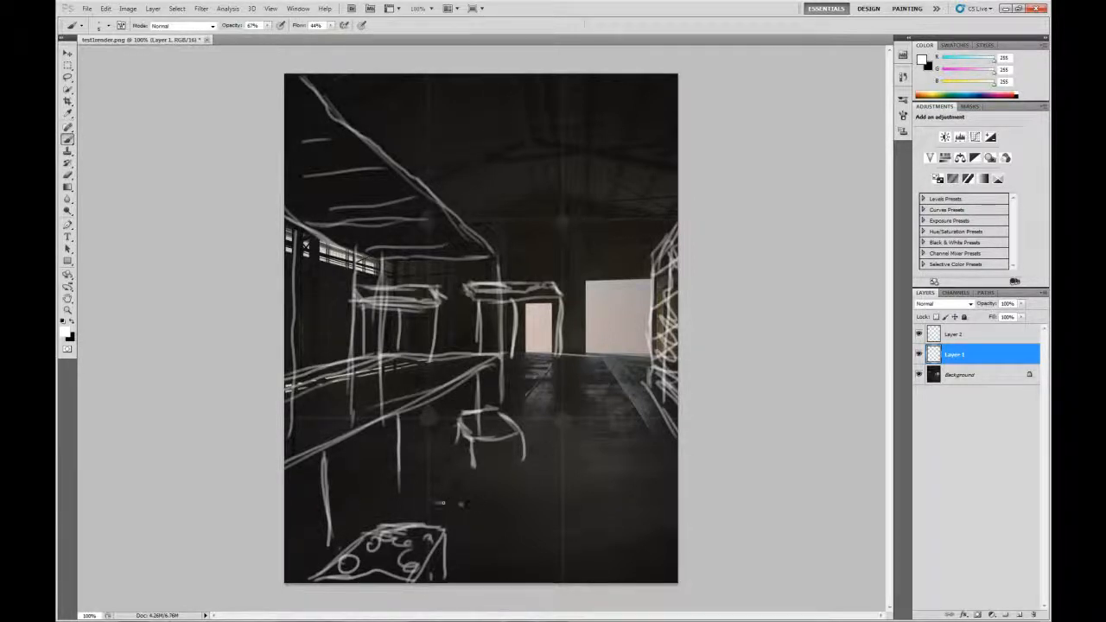
pyautogui.moveTo(436, 505)
pyautogui.mouseDown()
pyautogui.moveTo(495, 479)
pyautogui.moveTo(478, 516)
pyautogui.moveTo(433, 513)
pyautogui.moveTo(456, 519)
pyautogui.mouseUp()
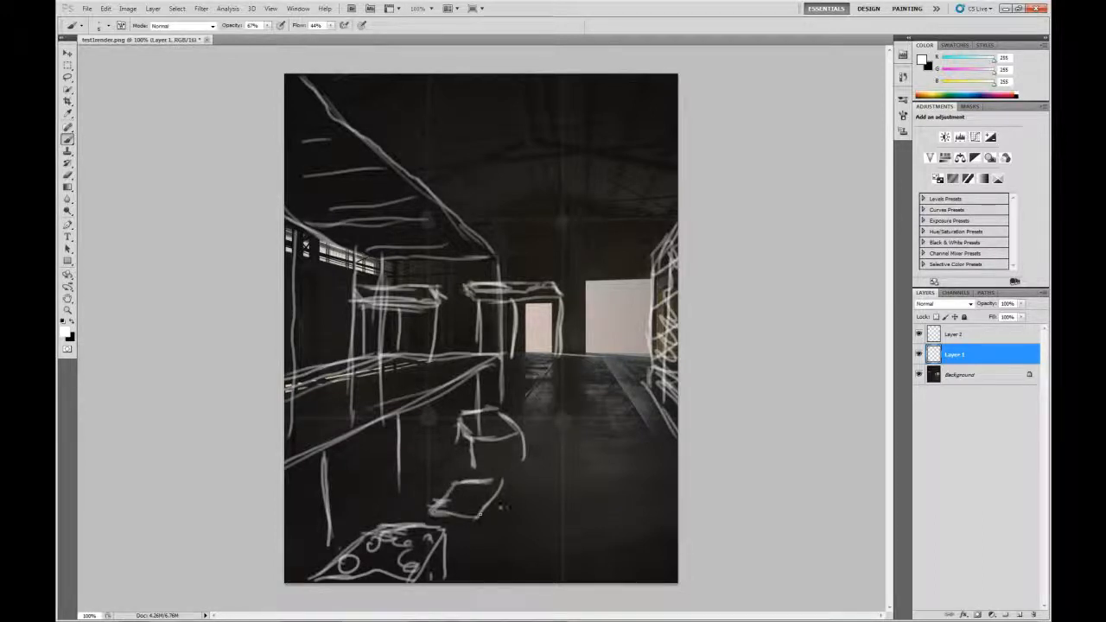
pyautogui.moveTo(506, 476)
pyautogui.mouseDown()
pyautogui.moveTo(499, 532)
pyautogui.moveTo(480, 548)
pyautogui.mouseUp()
pyautogui.moveTo(430, 513)
pyautogui.mouseDown()
pyautogui.moveTo(432, 529)
pyautogui.moveTo(505, 530)
pyautogui.mouseUp()
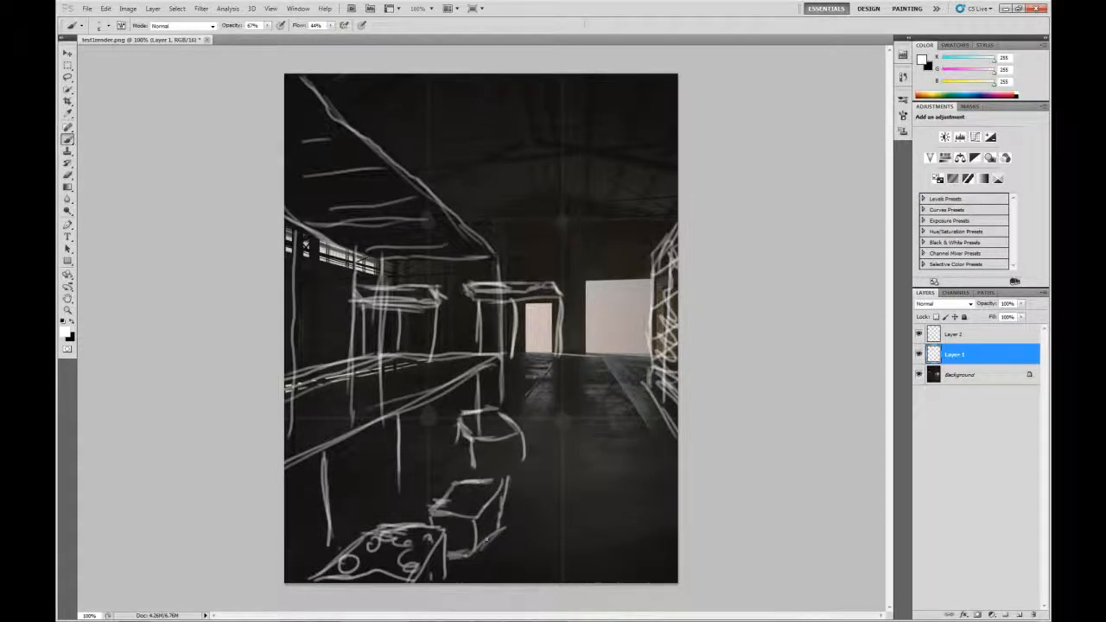
pyautogui.moveTo(507, 479); pyautogui.dragTo(502, 523)
pyautogui.moveTo(676, 442)
pyautogui.mouseDown()
pyautogui.moveTo(601, 582)
pyautogui.moveTo(626, 530)
pyautogui.mouseUp()
# Thicken the lower-right diagonal into a ladder with rungs and sketch a peaked shape at the bottom edge
pyautogui.moveTo(678, 439); pyautogui.dragTo(654, 477)
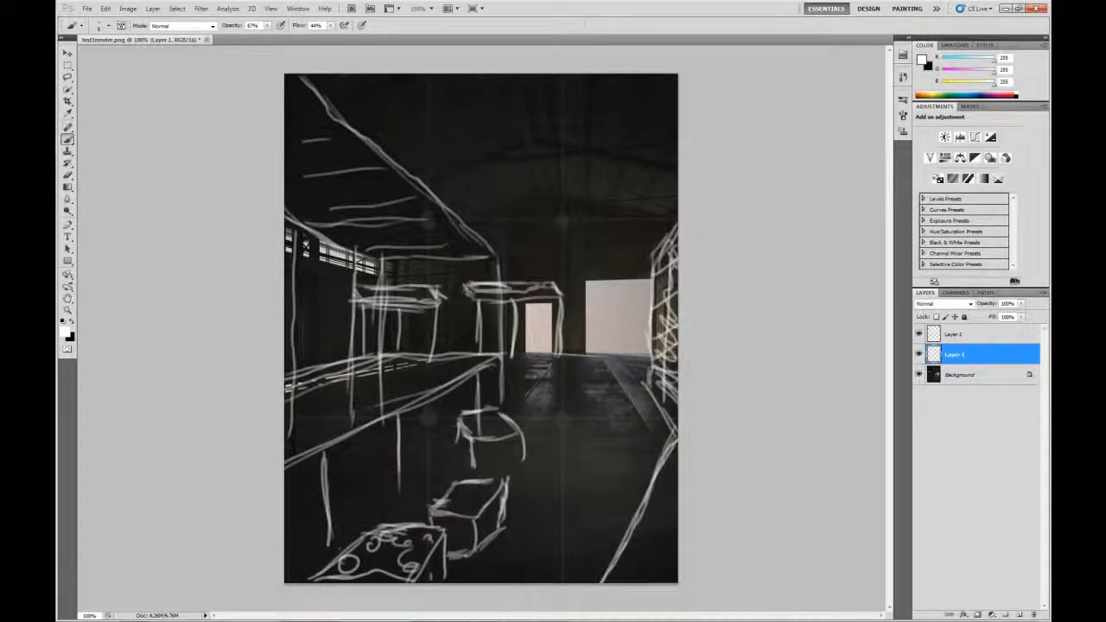
pyautogui.moveTo(678, 518); pyautogui.dragTo(658, 572)
pyautogui.moveTo(648, 519); pyautogui.dragTo(667, 524)
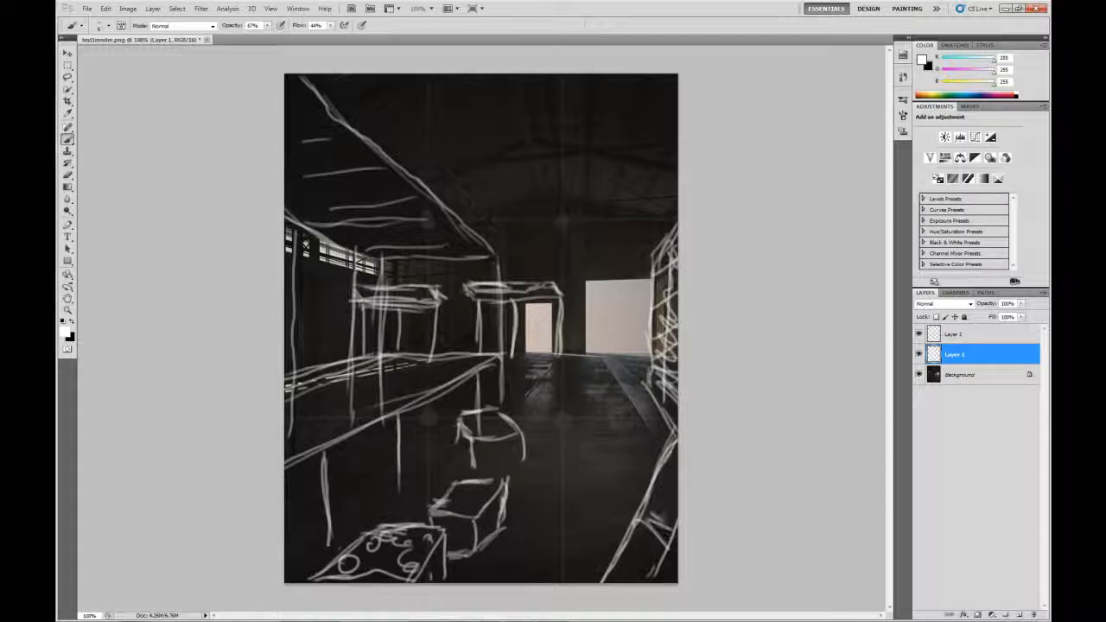
pyautogui.moveTo(653, 479)
pyautogui.mouseDown()
pyautogui.moveTo(677, 497)
pyautogui.moveTo(676, 445)
pyautogui.mouseUp()
pyautogui.moveTo(598, 577)
pyautogui.mouseDown()
pyautogui.moveTo(560, 546)
pyautogui.moveTo(541, 579)
pyautogui.moveTo(562, 579)
pyautogui.mouseUp()
pyautogui.moveTo(562, 541)
pyautogui.mouseDown()
pyautogui.moveTo(608, 577)
pyautogui.moveTo(591, 552)
pyautogui.moveTo(602, 574)
pyautogui.mouseUp()
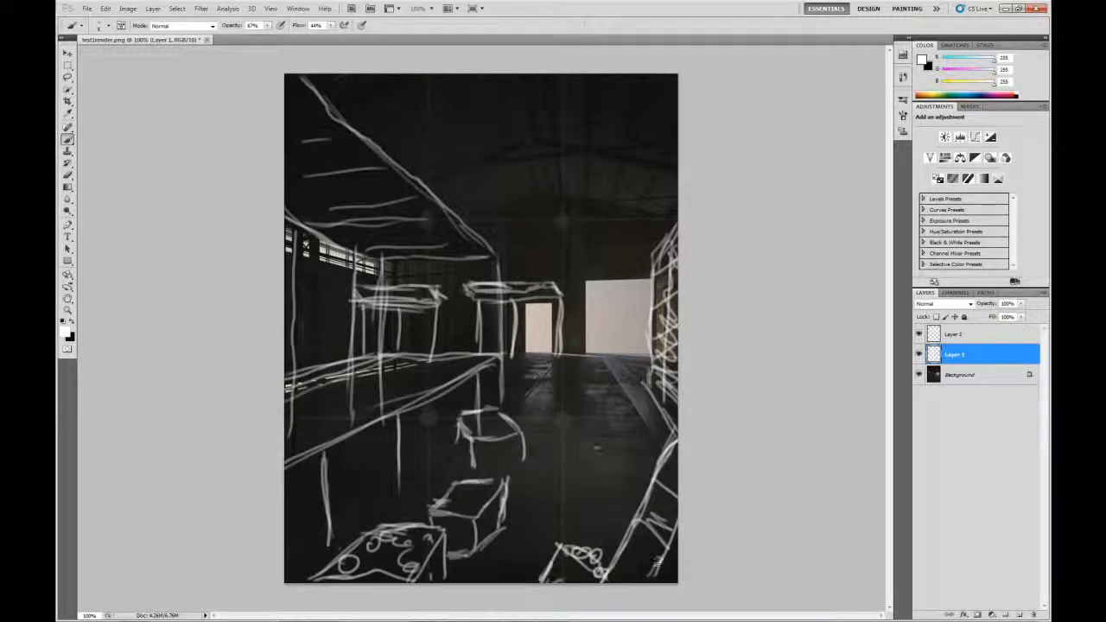
# Add a round marker, small scribbles and short strokes on the floor near the far doorway
pyautogui.moveTo(636, 466)
pyautogui.mouseDown()
pyautogui.moveTo(620, 472)
pyautogui.moveTo(643, 467)
pyautogui.moveTo(632, 480)
pyautogui.moveTo(656, 467)
pyautogui.moveTo(632, 450)
pyautogui.moveTo(646, 424)
pyautogui.moveTo(662, 425)
pyautogui.moveTo(661, 446)
pyautogui.moveTo(634, 428)
pyautogui.moveTo(660, 456)
pyautogui.moveTo(624, 462)
pyautogui.moveTo(596, 499)
pyautogui.moveTo(617, 502)
pyautogui.mouseUp()
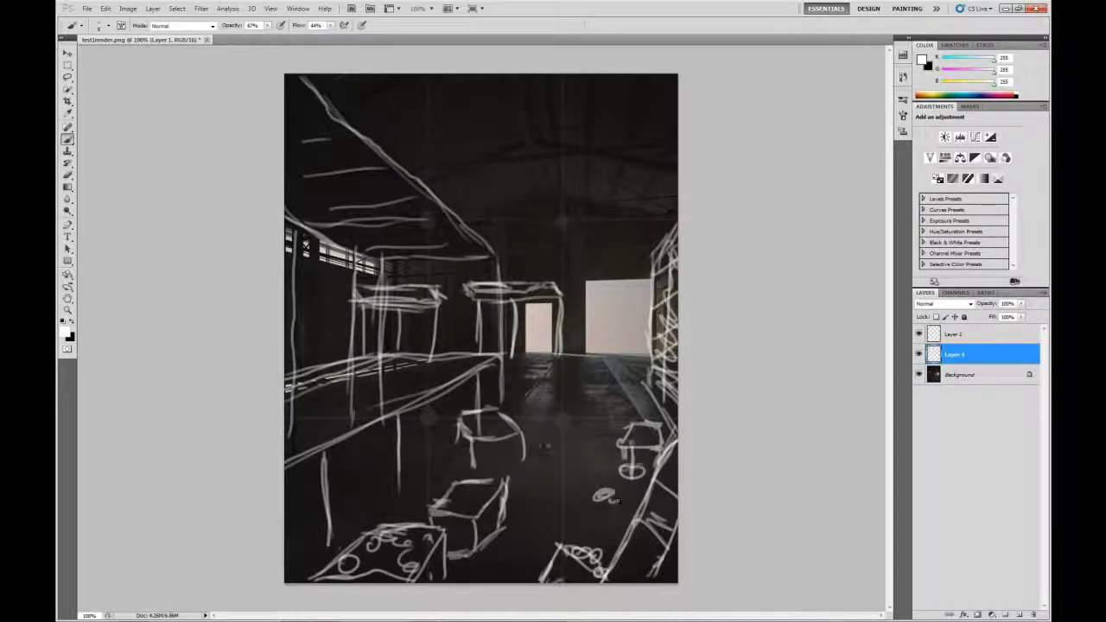
pyautogui.moveTo(548, 445); pyautogui.dragTo(549, 445)
pyautogui.moveTo(582, 432); pyautogui.dragTo(609, 432)
pyautogui.moveTo(610, 413); pyautogui.dragTo(628, 409)
pyautogui.moveTo(632, 348)
pyautogui.mouseDown()
pyautogui.moveTo(639, 378)
pyautogui.moveTo(644, 352)
pyautogui.moveTo(631, 368)
pyautogui.mouseUp()
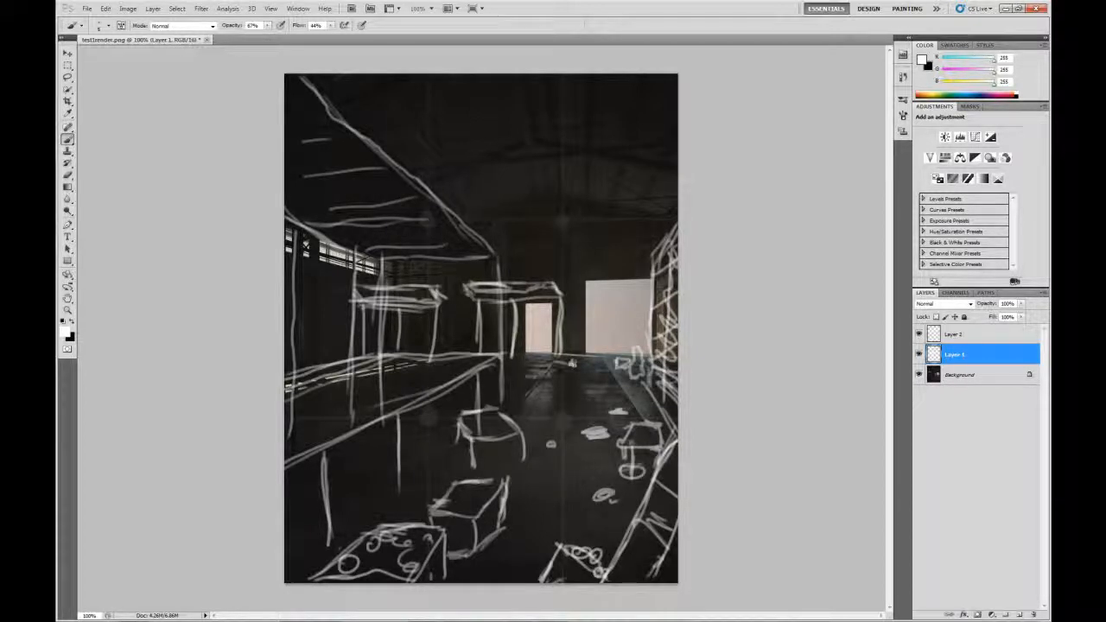
pyautogui.moveTo(561, 363)
pyautogui.mouseDown()
pyautogui.moveTo(533, 363)
pyautogui.moveTo(588, 373)
pyautogui.moveTo(522, 385)
pyautogui.moveTo(558, 385)
pyautogui.mouseUp()
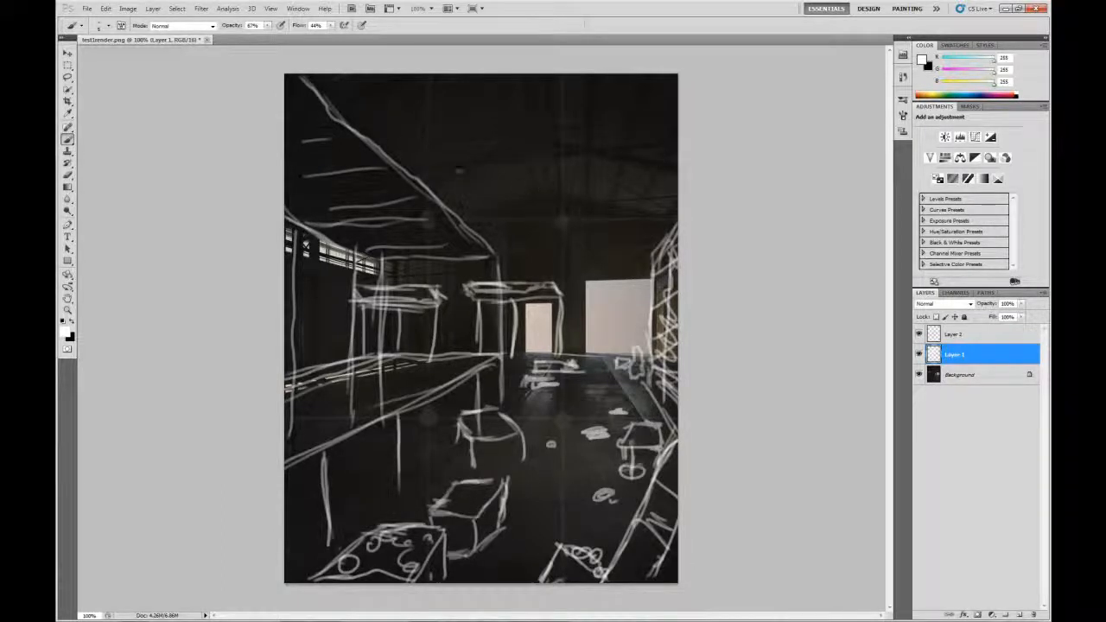
# Draw two curved cables across the roof and a line along the top of the back wall
pyautogui.moveTo(373, 147)
pyautogui.mouseDown()
pyautogui.moveTo(463, 176)
pyautogui.moveTo(680, 161)
pyautogui.mouseUp()
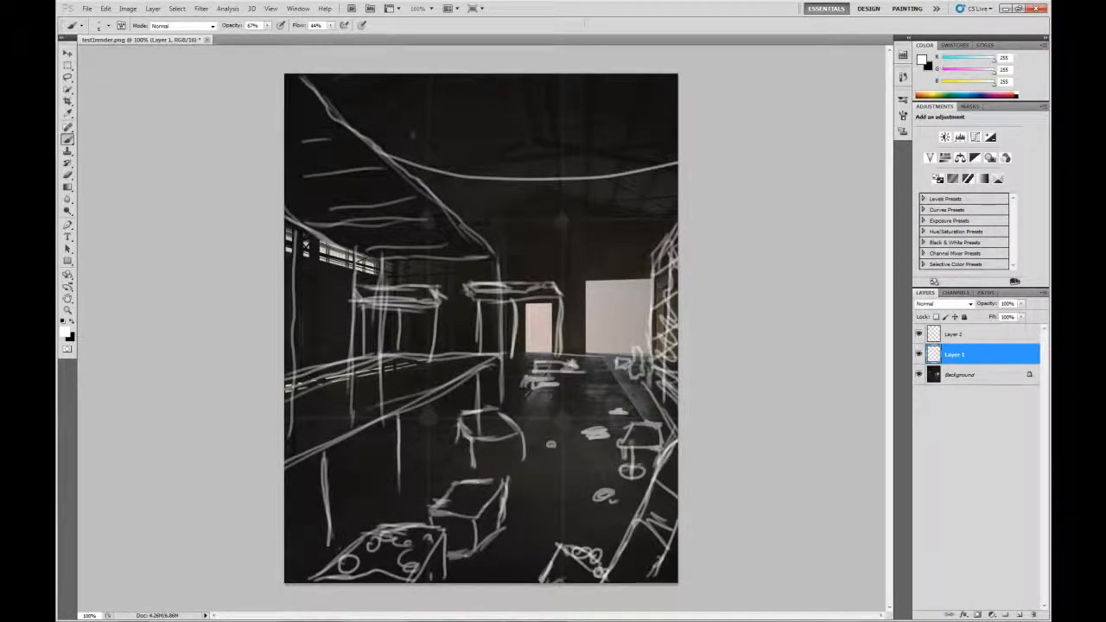
pyautogui.moveTo(350, 122)
pyautogui.mouseDown()
pyautogui.moveTo(584, 144)
pyautogui.moveTo(670, 131)
pyautogui.mouseUp()
pyautogui.moveTo(480, 252); pyautogui.dragTo(678, 246)
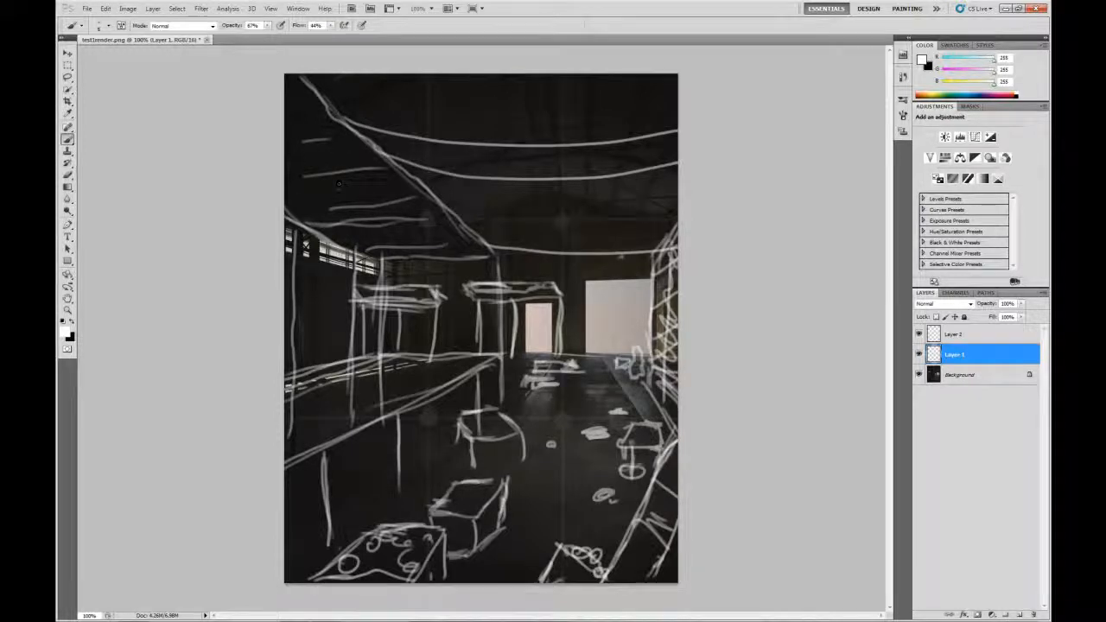
# Sketch several hanging lamps below the diagonal beam and at top left, plus a small floor scribble
pyautogui.moveTo(383, 166); pyautogui.dragTo(385, 191)
pyautogui.moveTo(460, 235)
pyautogui.mouseDown()
pyautogui.moveTo(467, 257)
pyautogui.moveTo(450, 233)
pyautogui.moveTo(455, 245)
pyautogui.moveTo(438, 248)
pyautogui.mouseUp()
pyautogui.moveTo(404, 178)
pyautogui.mouseDown()
pyautogui.moveTo(407, 213)
pyautogui.moveTo(416, 189)
pyautogui.mouseUp()
pyautogui.moveTo(367, 150)
pyautogui.mouseDown()
pyautogui.moveTo(368, 195)
pyautogui.moveTo(380, 183)
pyautogui.mouseUp()
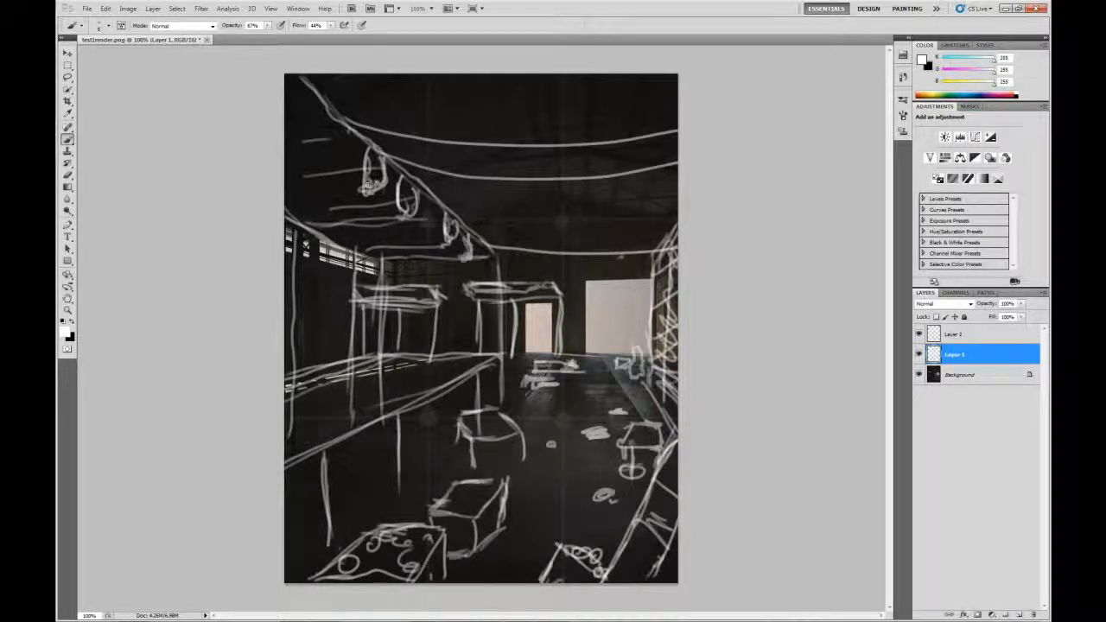
pyautogui.moveTo(348, 132)
pyautogui.mouseDown()
pyautogui.moveTo(353, 159)
pyautogui.moveTo(343, 161)
pyautogui.mouseUp()
pyautogui.moveTo(305, 87)
pyautogui.mouseDown()
pyautogui.moveTo(309, 147)
pyautogui.moveTo(311, 136)
pyautogui.moveTo(324, 141)
pyautogui.moveTo(301, 128)
pyautogui.mouseUp()
pyautogui.moveTo(314, 233)
pyautogui.mouseDown()
pyautogui.moveTo(305, 222)
pyautogui.moveTo(329, 245)
pyautogui.mouseUp()
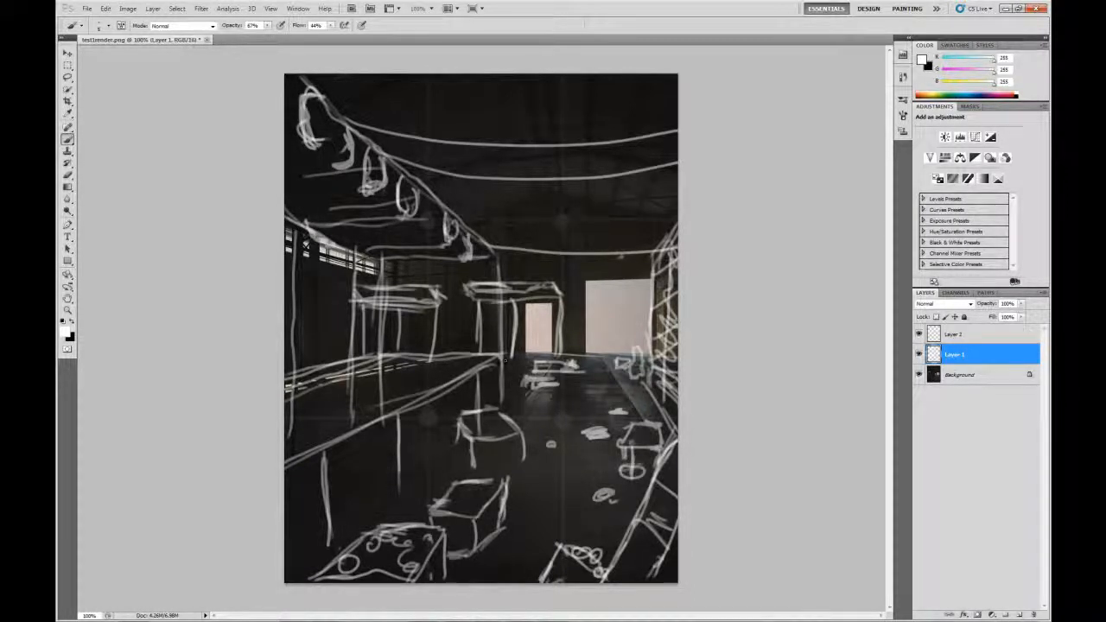
pyautogui.moveTo(512, 393)
pyautogui.mouseDown()
pyautogui.moveTo(534, 390)
pyautogui.moveTo(524, 392)
pyautogui.mouseUp()
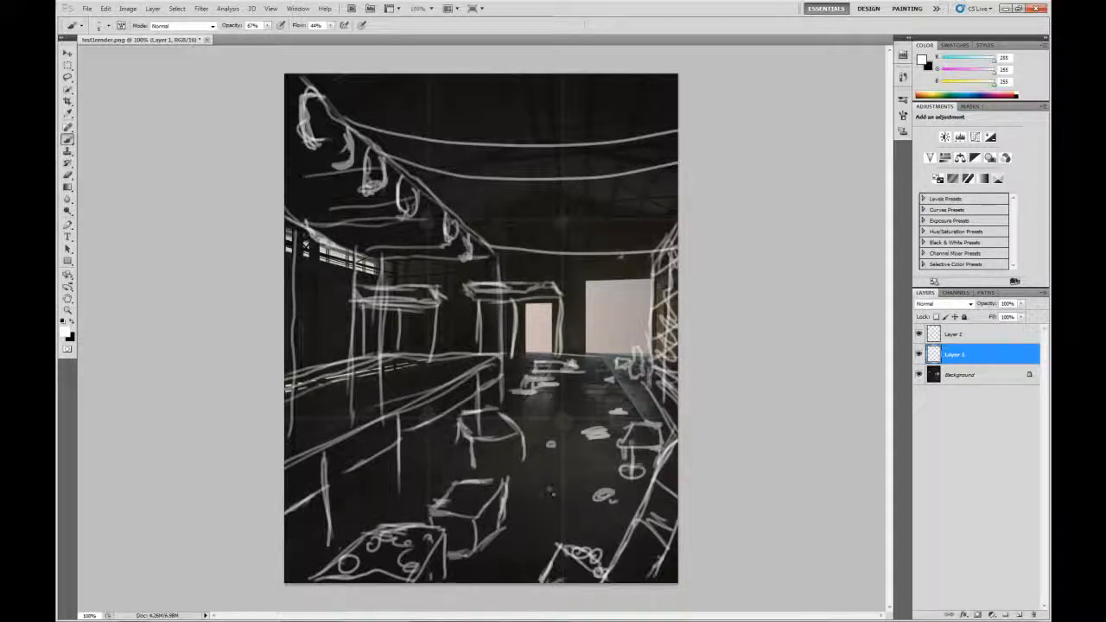
# Sketch a rectangular crate outline on the floor with small marks beside it
pyautogui.moveTo(545, 485)
pyautogui.mouseDown()
pyautogui.moveTo(542, 510)
pyautogui.moveTo(597, 480)
pyautogui.mouseUp()
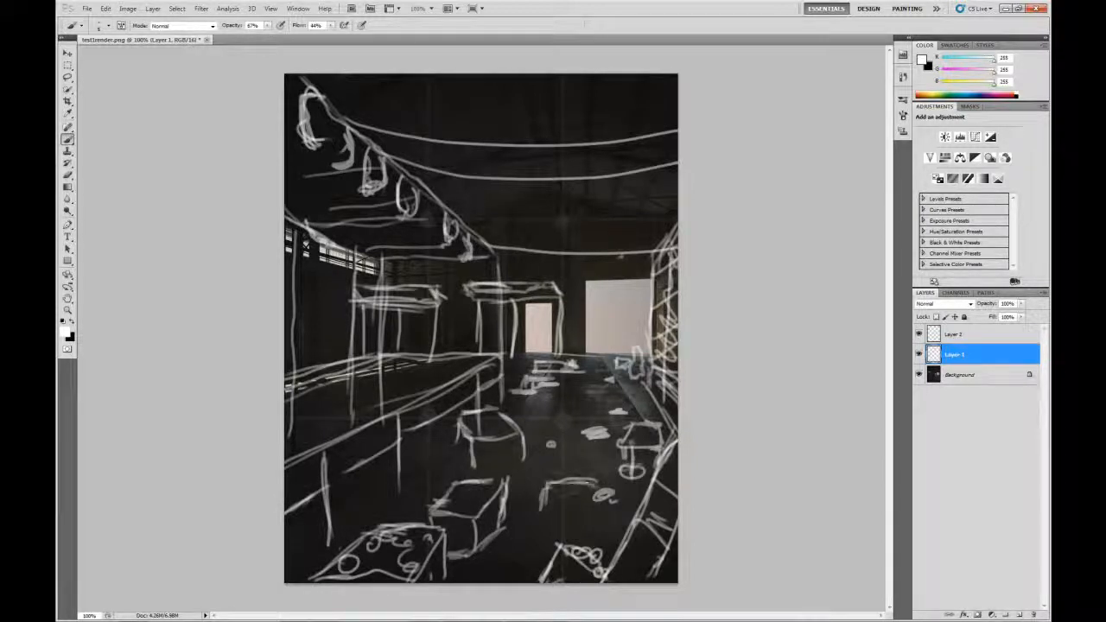
pyautogui.moveTo(545, 507)
pyautogui.mouseDown()
pyautogui.moveTo(599, 506)
pyautogui.moveTo(556, 500)
pyautogui.moveTo(574, 498)
pyautogui.moveTo(562, 471)
pyautogui.moveTo(596, 469)
pyautogui.moveTo(600, 481)
pyautogui.moveTo(558, 464)
pyautogui.moveTo(558, 478)
pyautogui.moveTo(599, 474)
pyautogui.mouseUp()
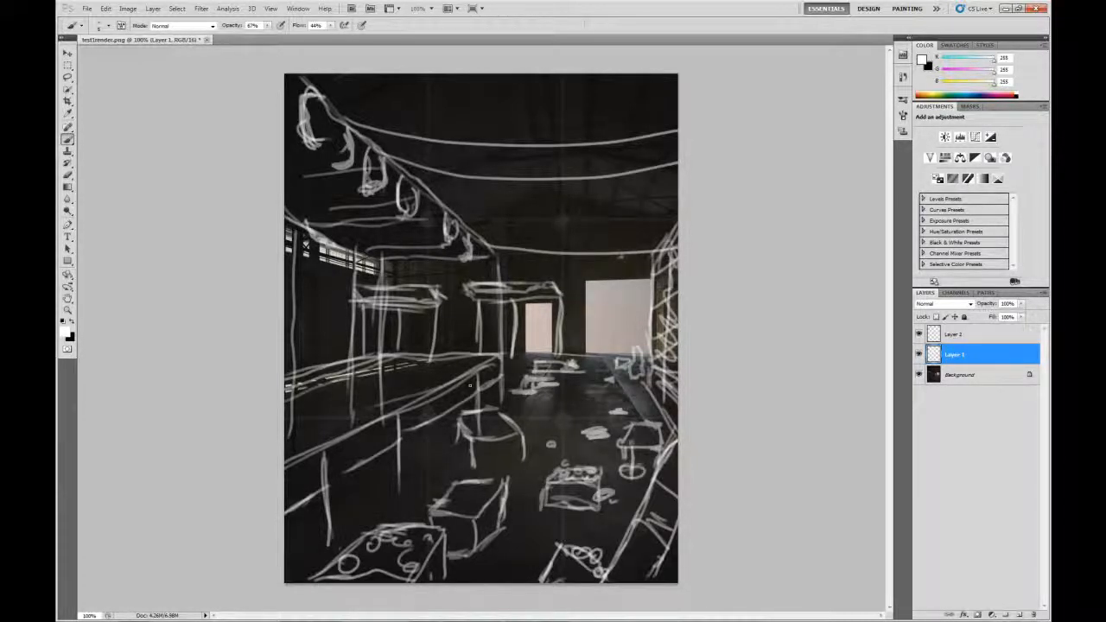
pyautogui.moveTo(616, 363); pyautogui.dragTo(619, 354)
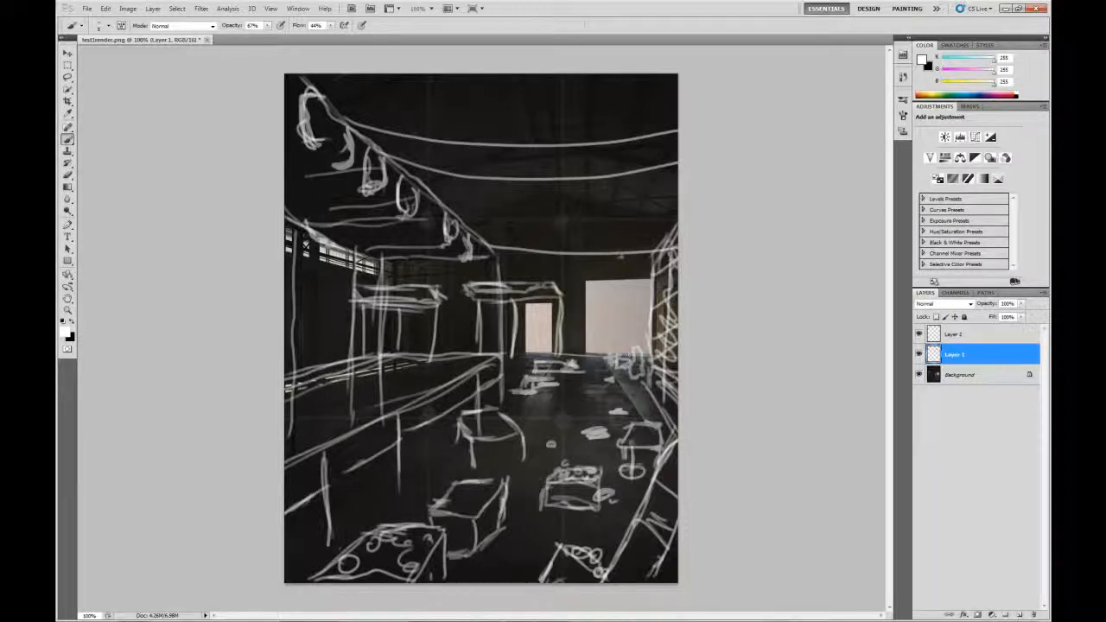
# Paint small lamps hanging under the lowest and upper roof cables
pyautogui.moveTo(646, 255); pyautogui.dragTo(647, 270)
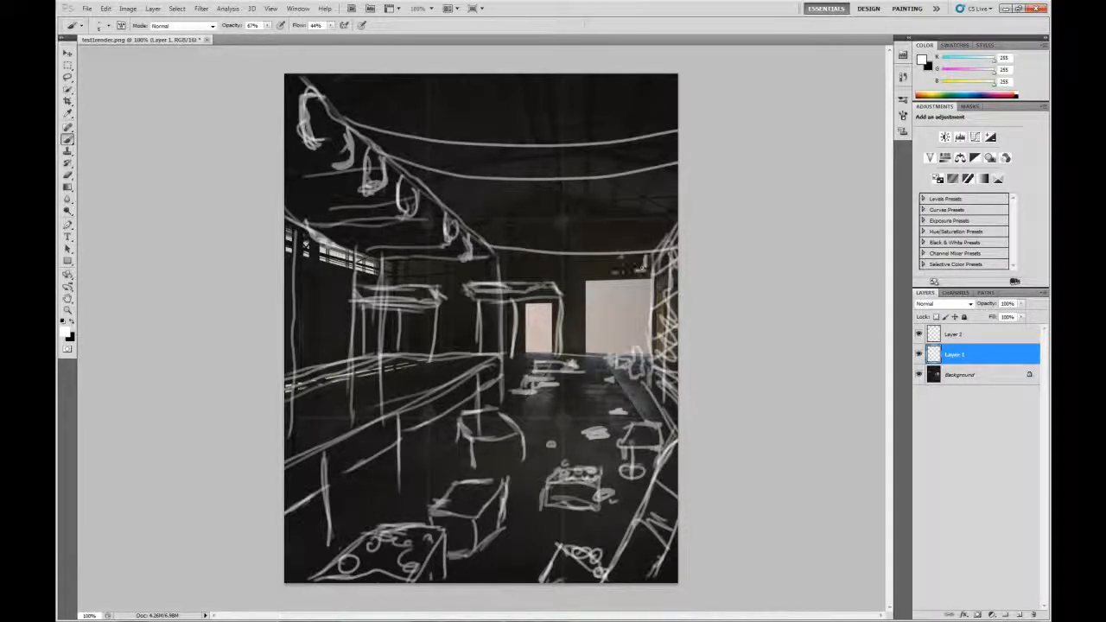
pyautogui.moveTo(567, 255); pyautogui.dragTo(566, 266)
pyautogui.moveTo(566, 267); pyautogui.dragTo(572, 269)
pyautogui.moveTo(610, 178); pyautogui.dragTo(612, 192)
pyautogui.moveTo(642, 142); pyautogui.dragTo(657, 137)
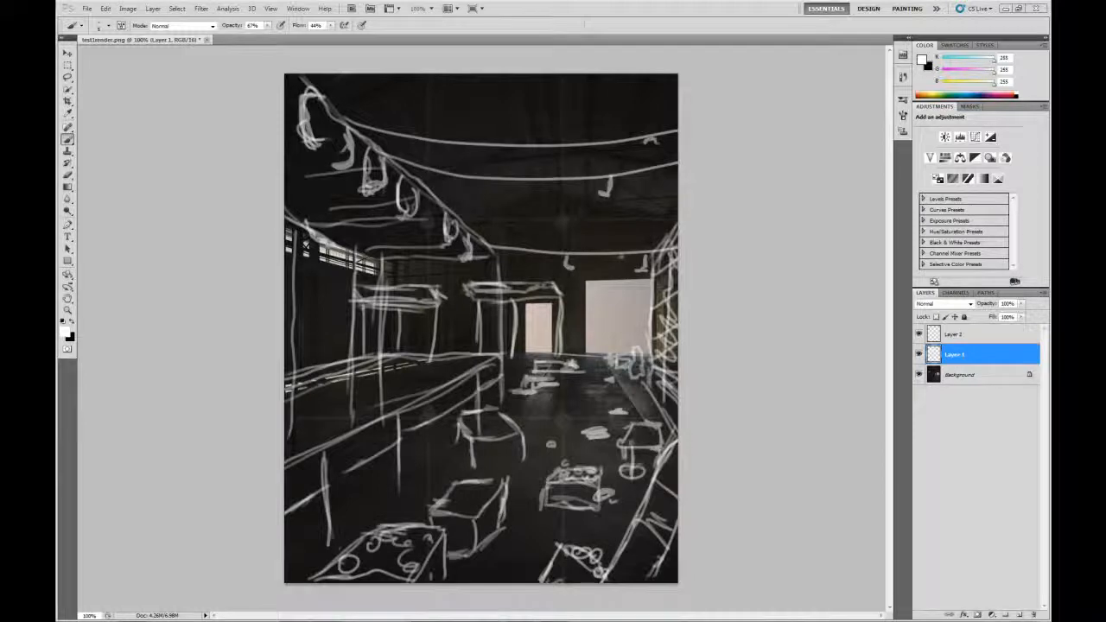
# Page through renders 3.jpg, 5.1.jpg and 5.jpg, comparing versions with and without boxes, then maximize the viewer
pyautogui.hotkey('alt', 'Tab')
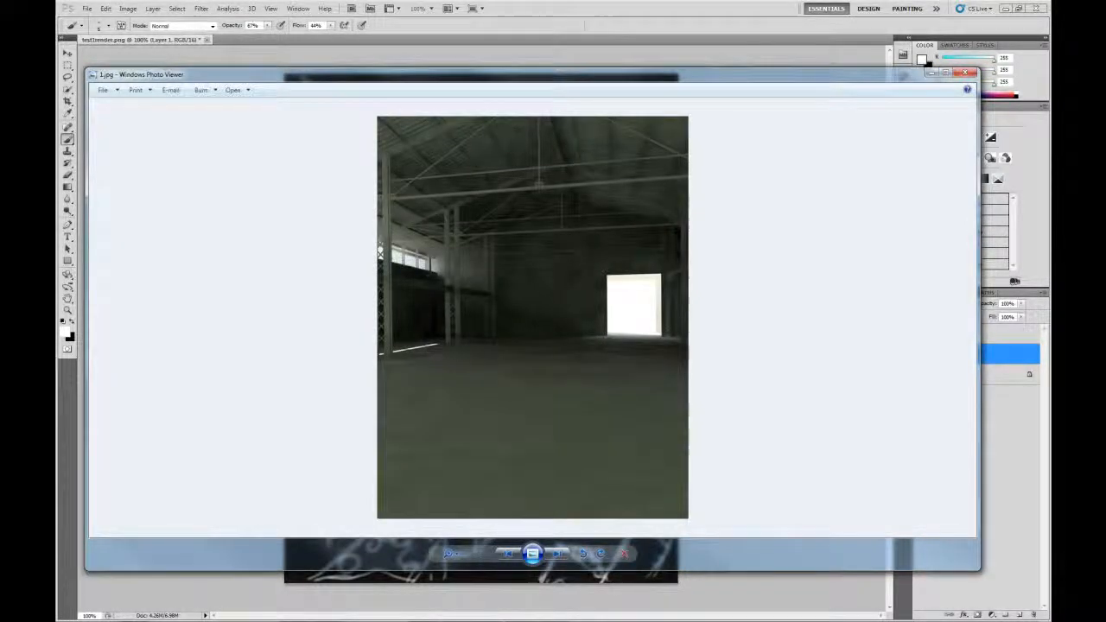
pyautogui.moveTo(532, 74); pyautogui.dragTo(538, 21)
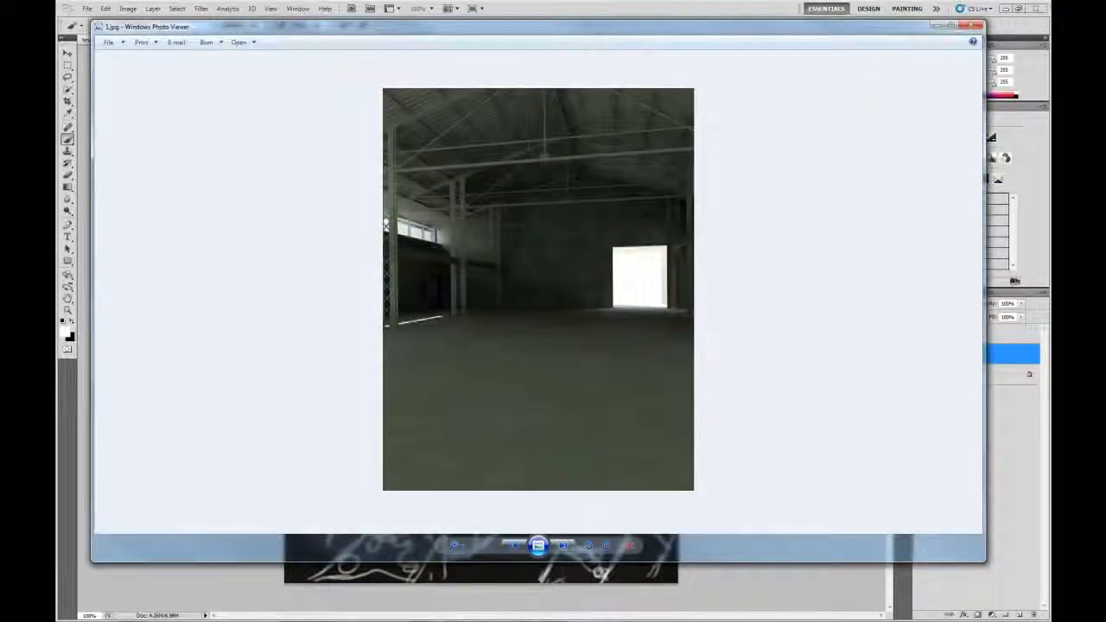
pyautogui.press('Right')
pyautogui.press('Right')
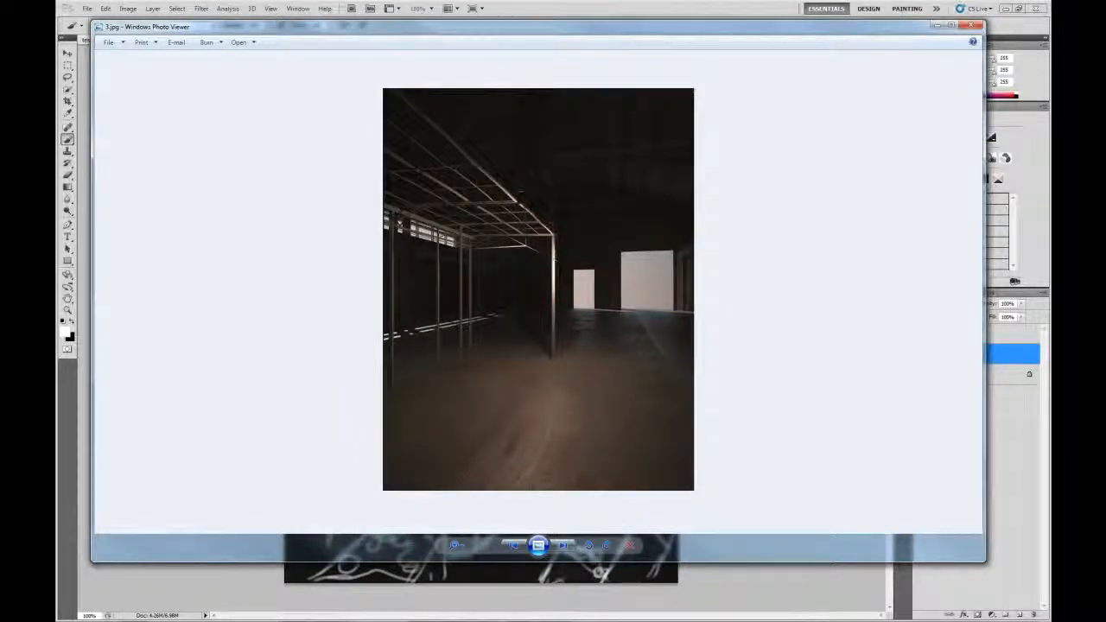
pyautogui.press('Right')
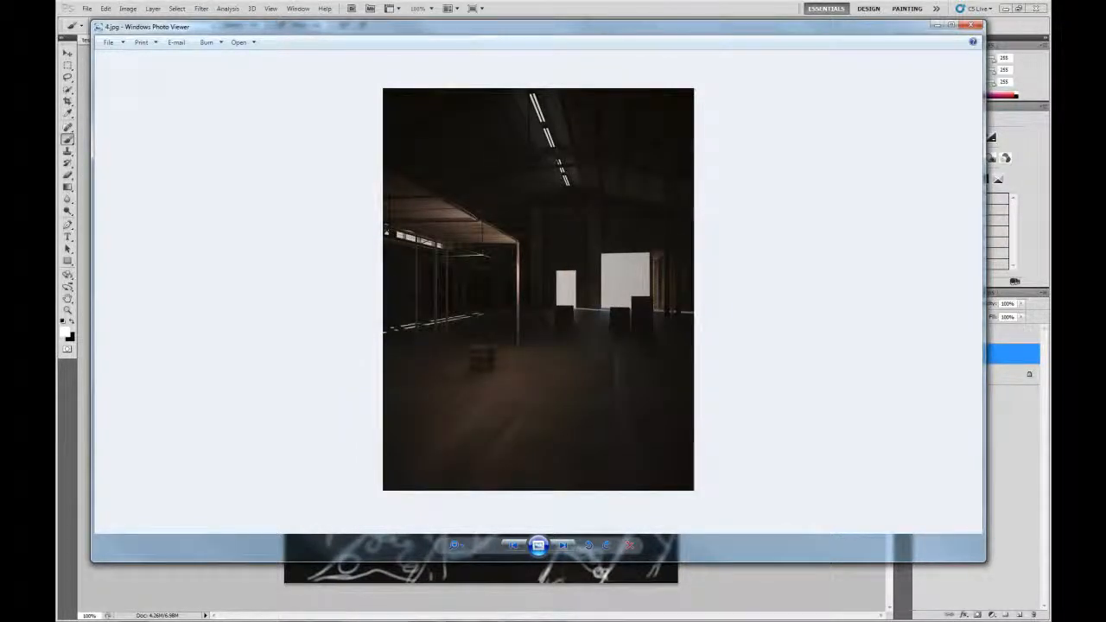
pyautogui.press('Left')
pyautogui.press('Right')
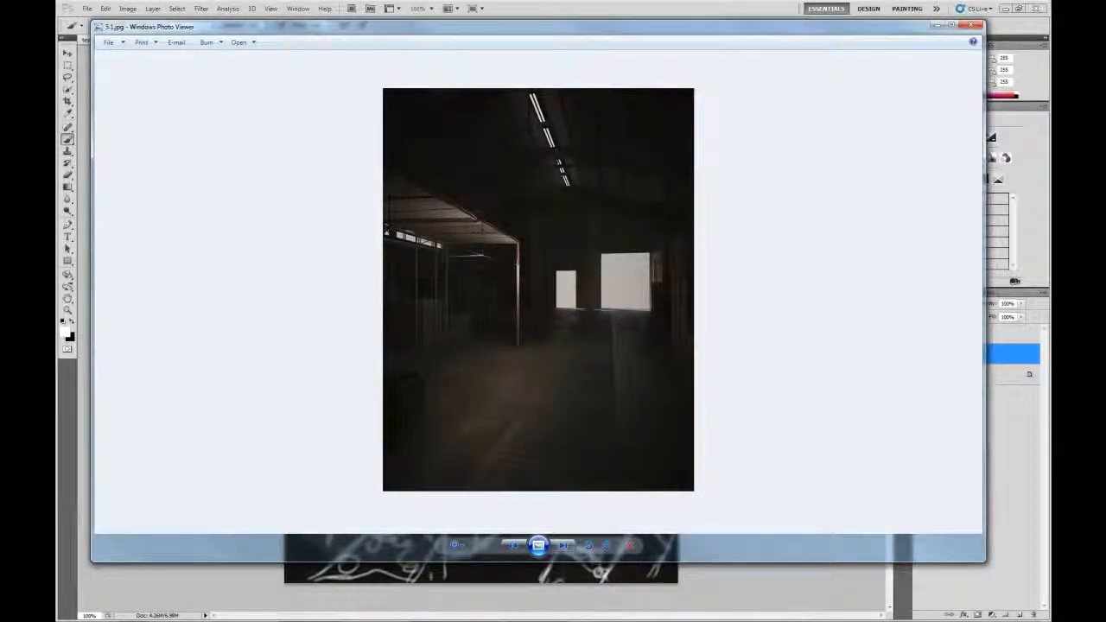
pyautogui.press('Right')
pyautogui.press('Right')
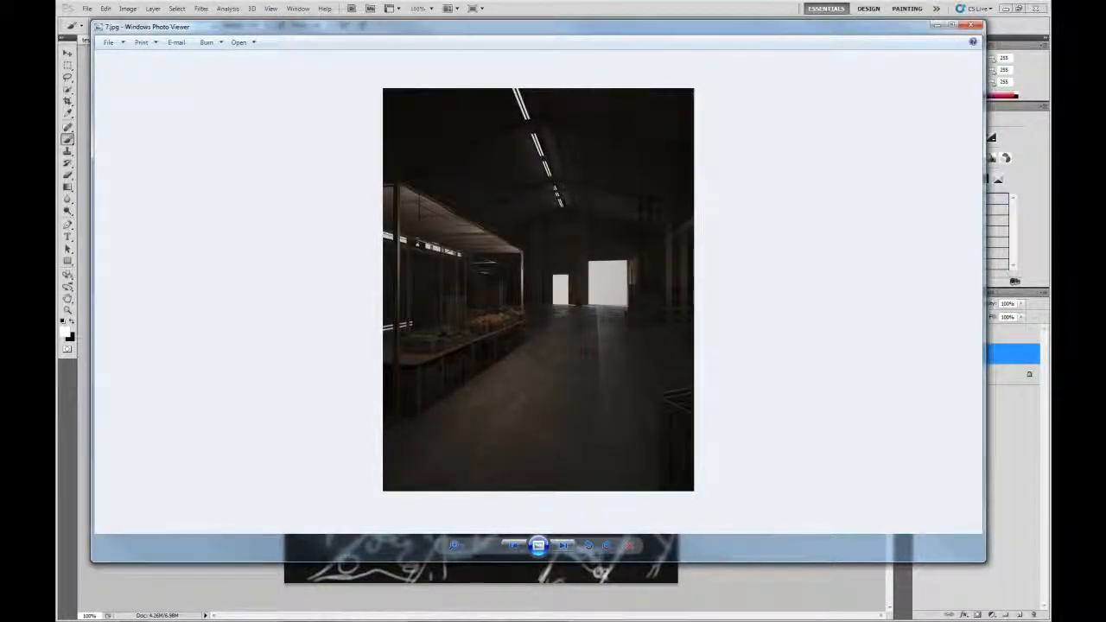
pyautogui.click(953, 25)
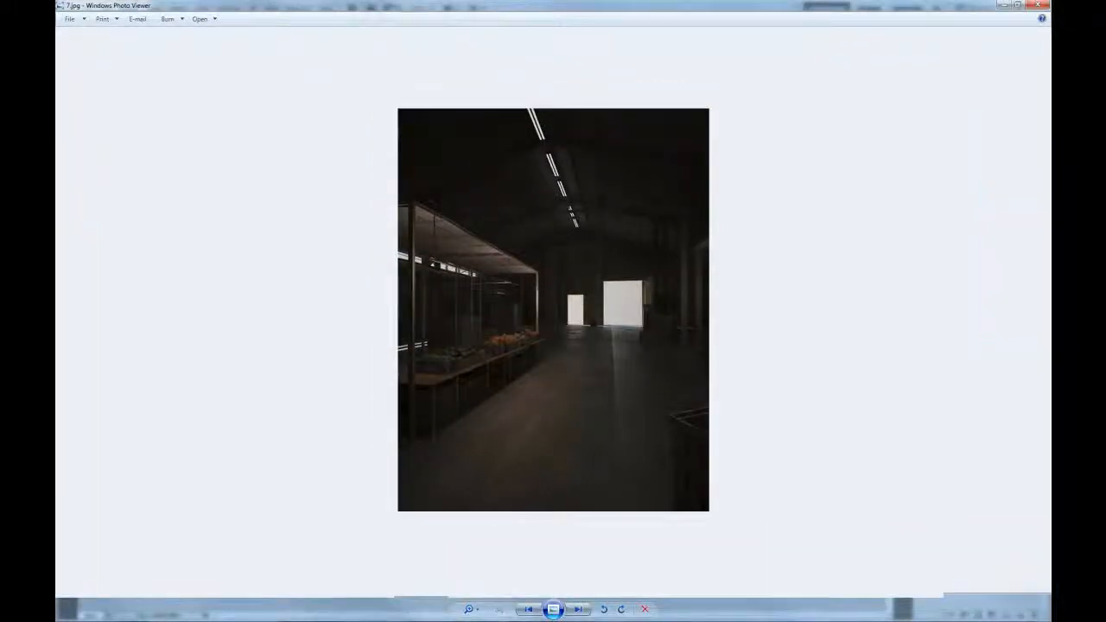
# Step through 9.jpg, 10.jpg, 12.jpg, 14.jpg, 19.jpg and 21.jpg, comparing 9.jpg with the darker previous render
pyautogui.press('Right')
pyautogui.press('Right')
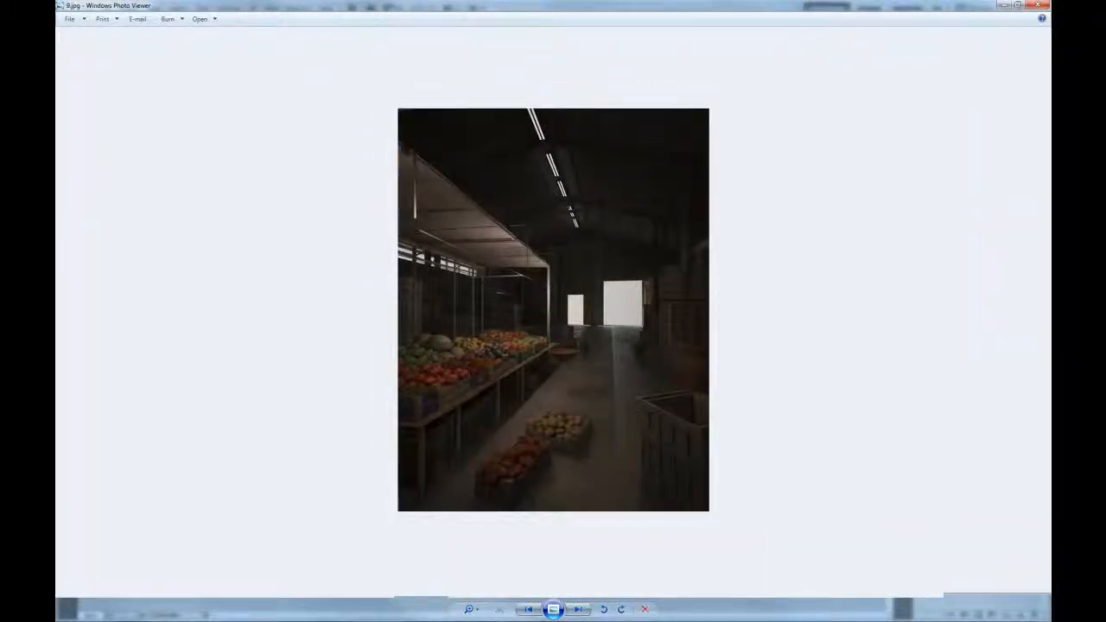
pyautogui.press('Left')
pyautogui.press('Right')
pyautogui.press('Right')
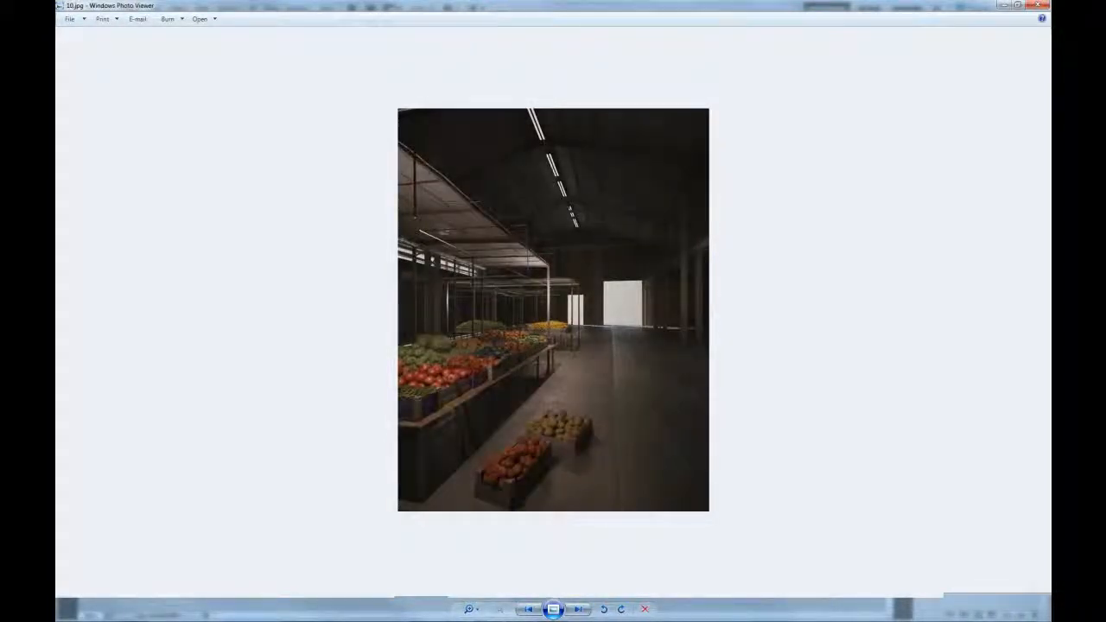
pyautogui.press('Left')
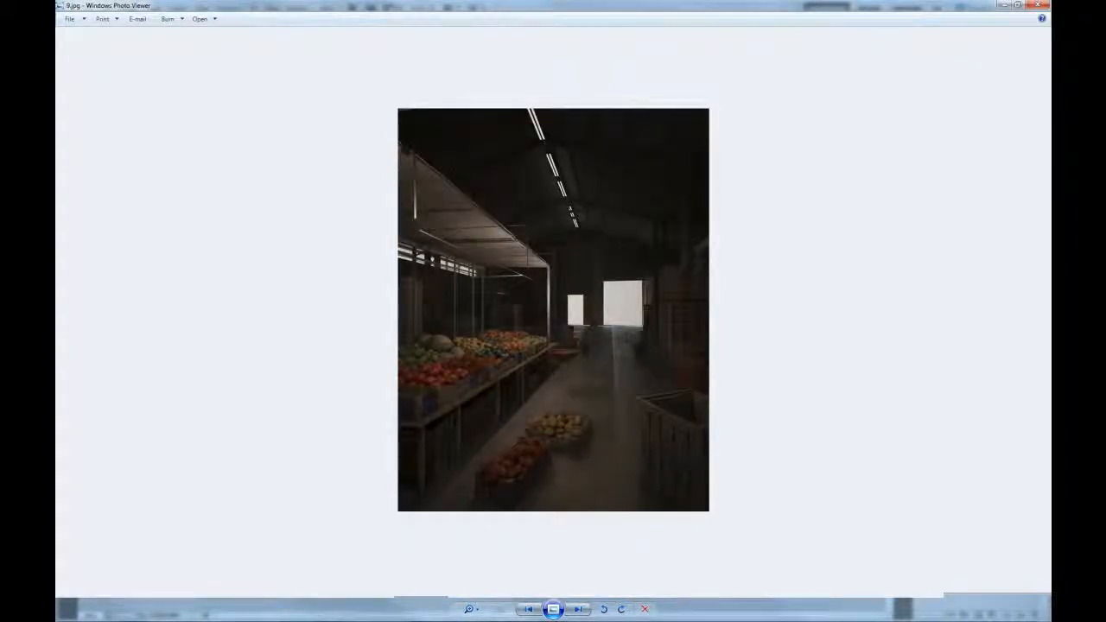
pyautogui.press('Right')
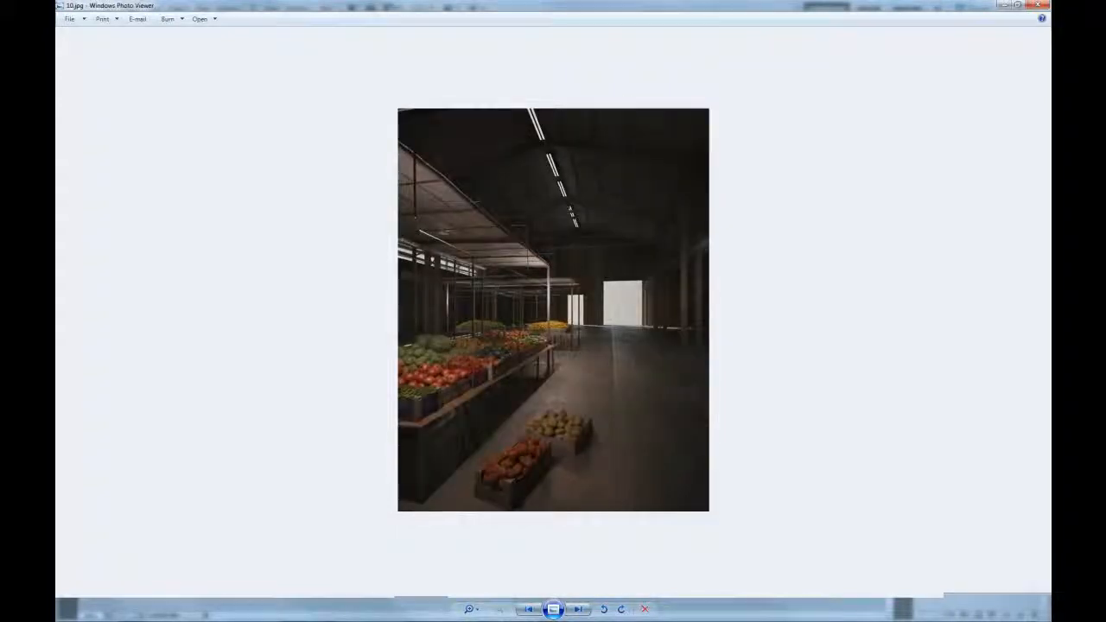
pyautogui.press('Right')
pyautogui.press('Right')
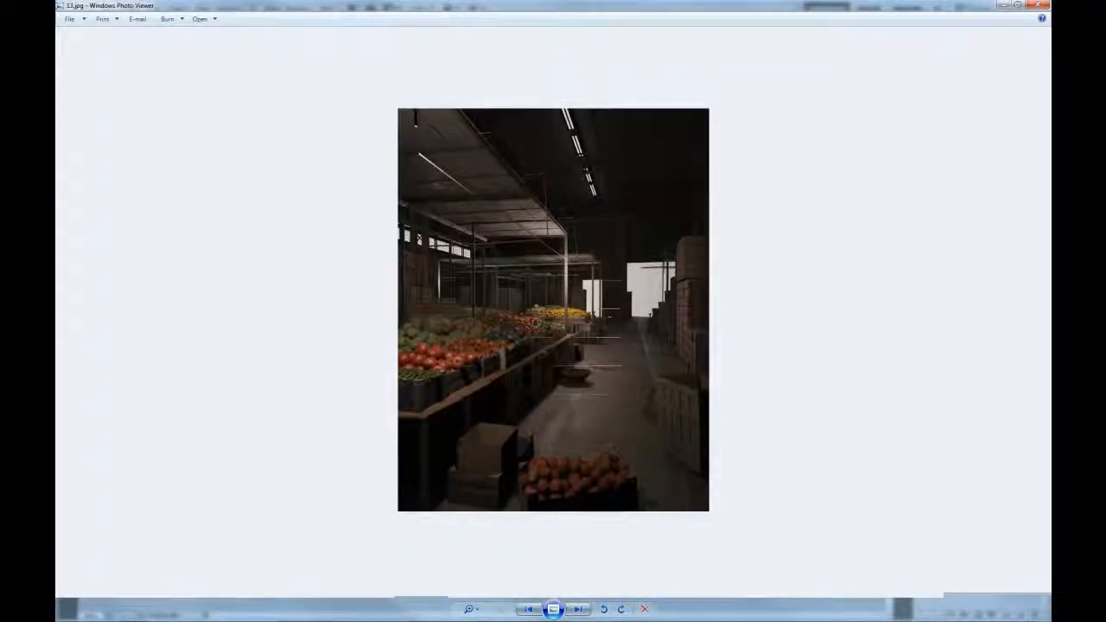
pyautogui.press('Right')
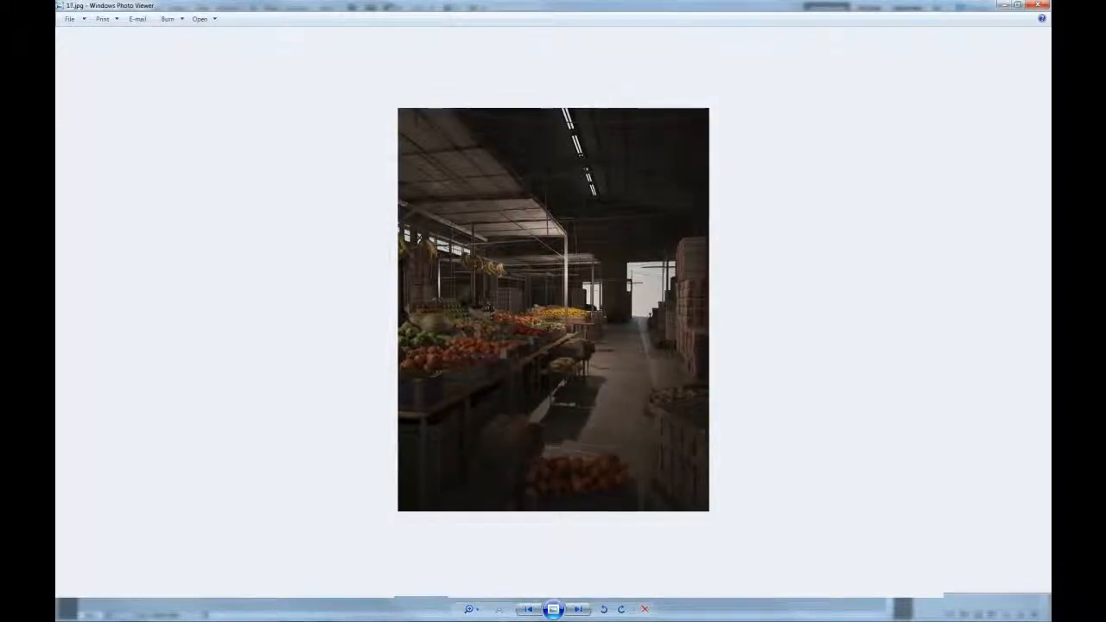
pyautogui.press('Right')
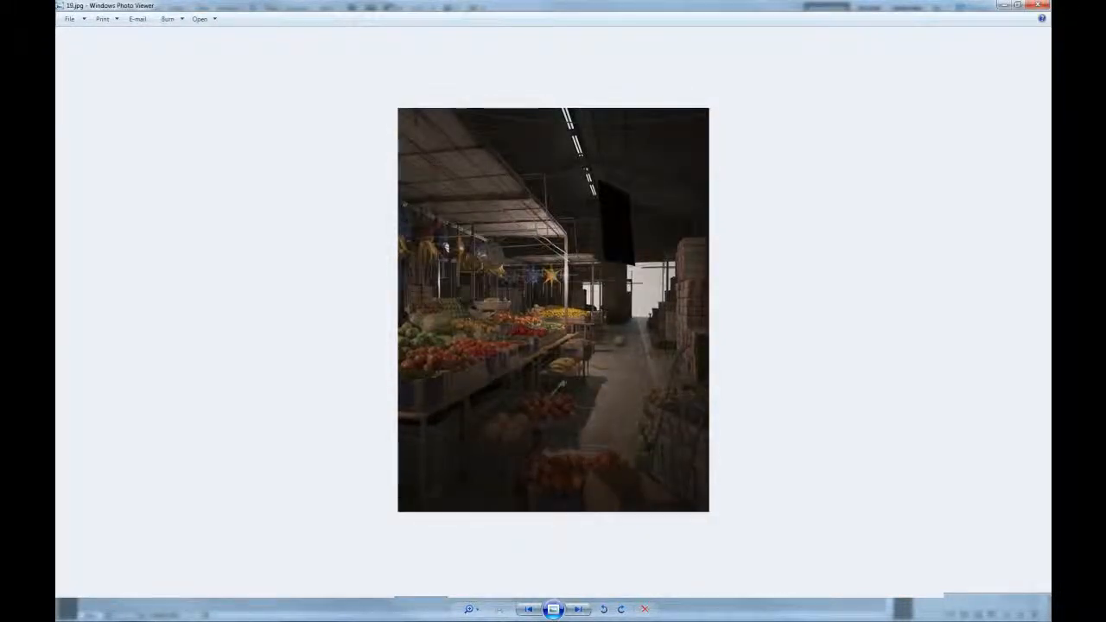
pyautogui.press('Right')
pyautogui.press('Right')
pyautogui.press('Right')
pyautogui.press('Right')
pyautogui.press('Right')
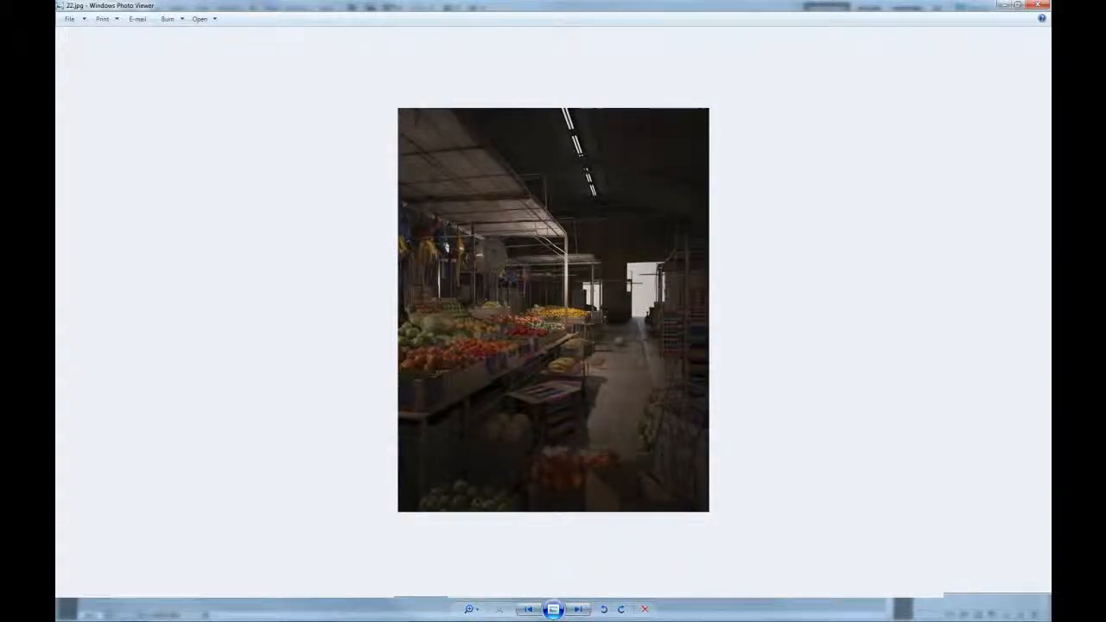